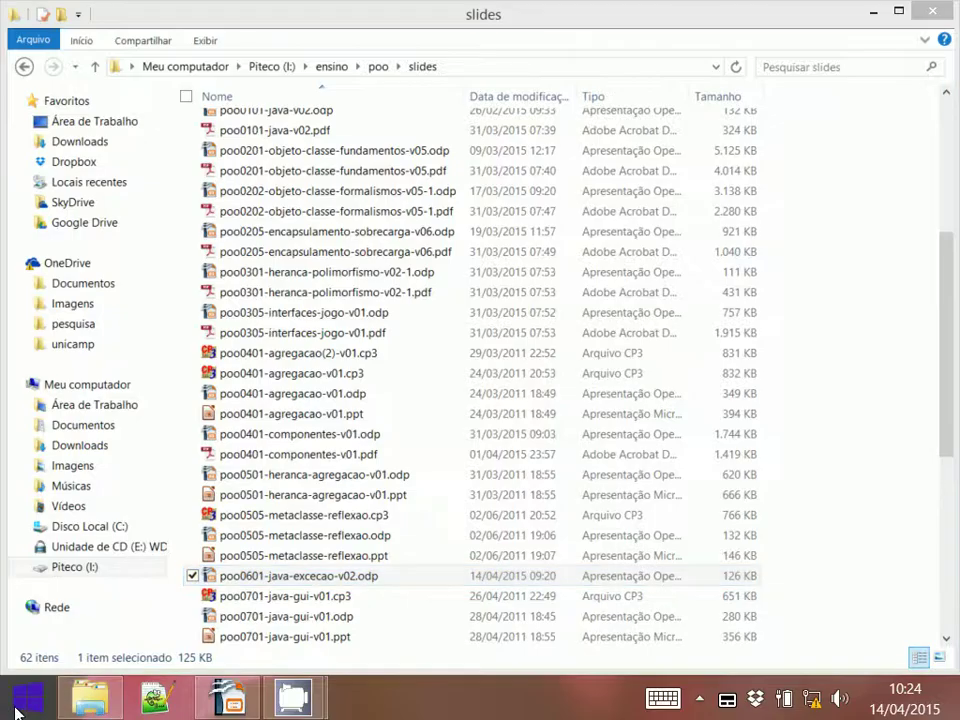
Minimize the slides folder window and dismiss the Eclipse startup error dialog.
click(17, 711)
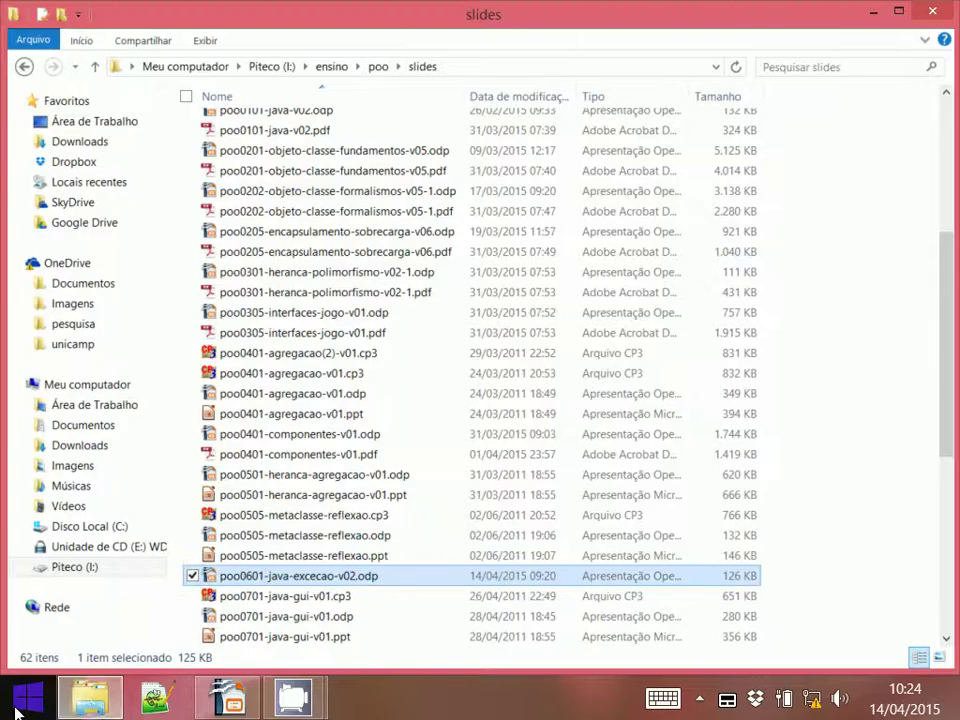
click(88, 697)
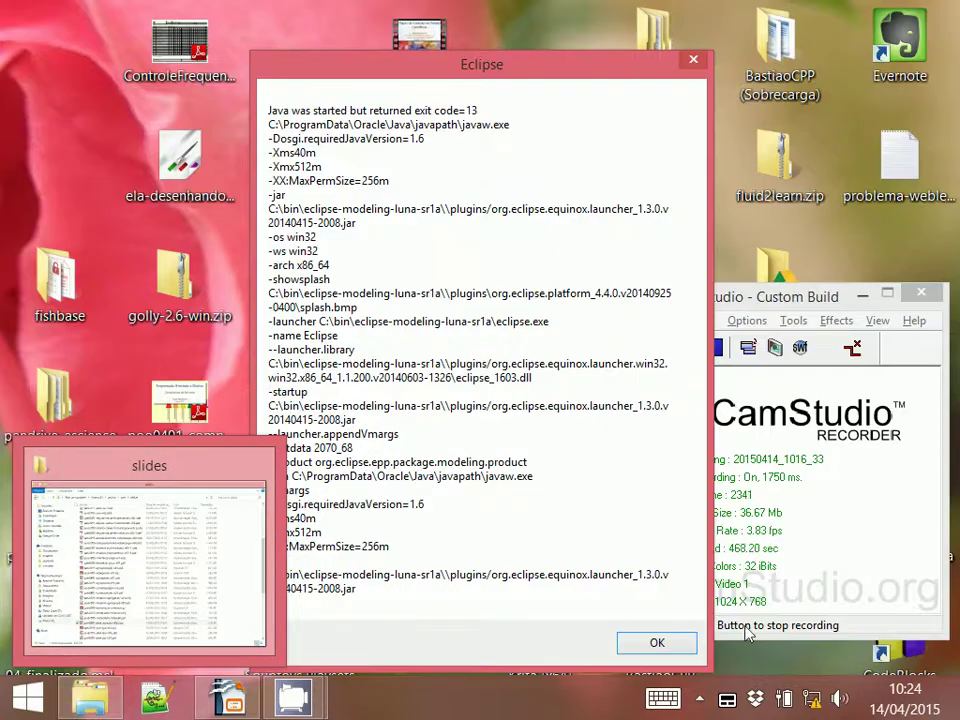
click(675, 643)
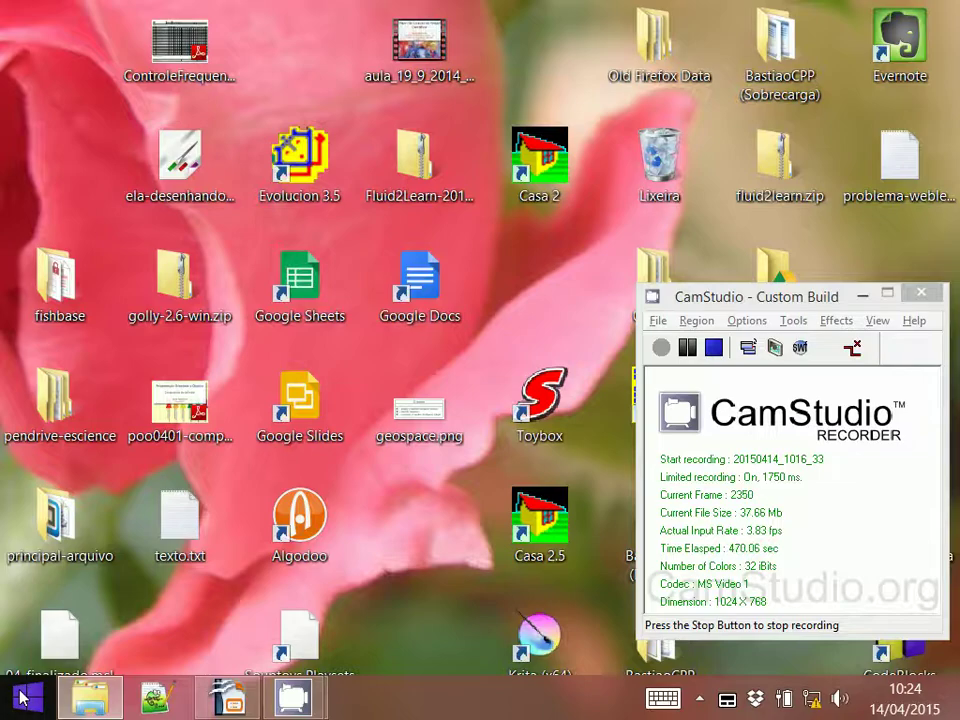
Open a new Meu computador window and enter the Piteco (I:) drive.
click(24, 698)
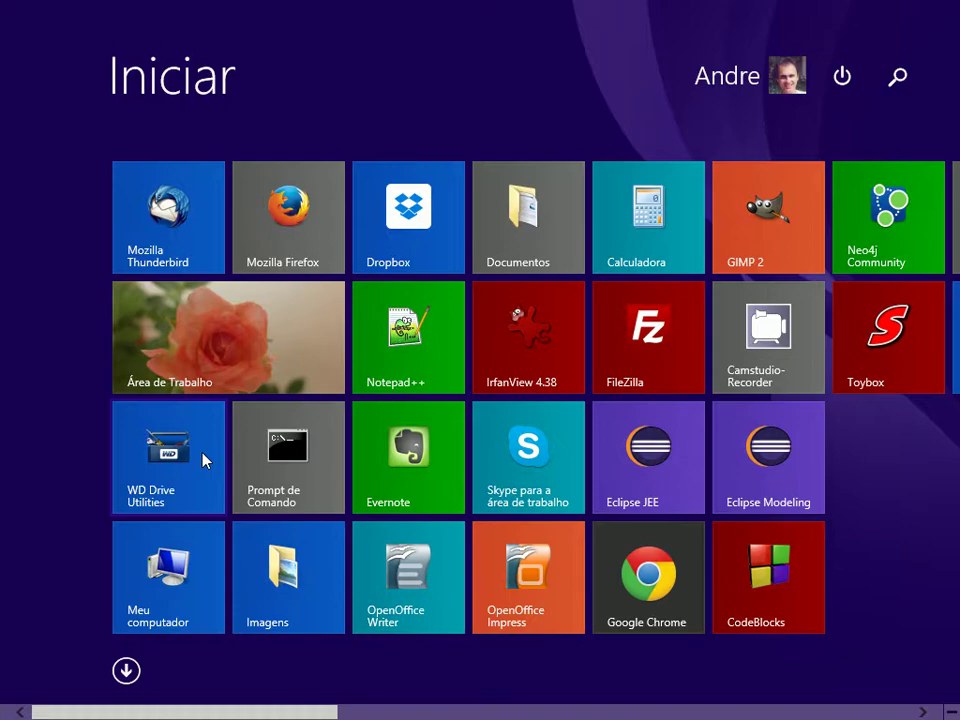
click(160, 605)
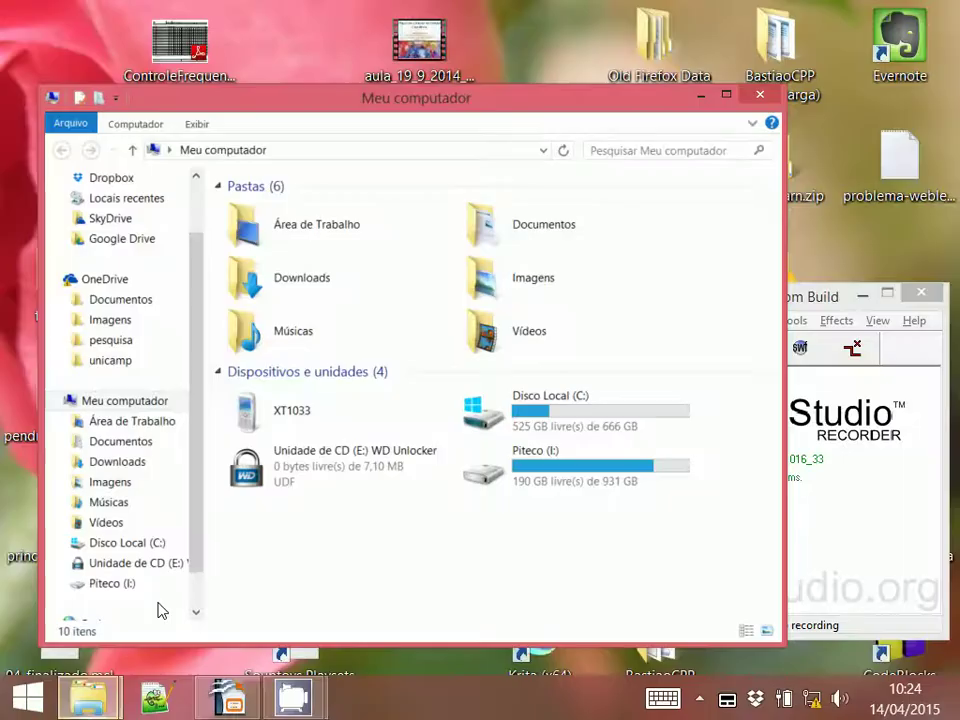
mouse_move(368, 488)
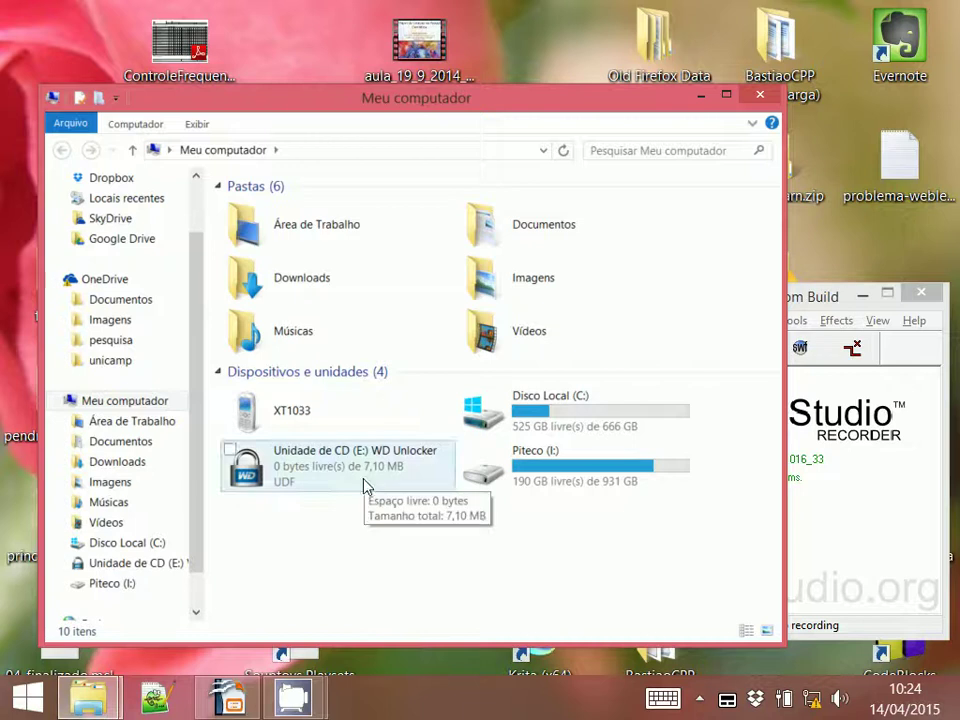
click(528, 482)
double_click(528, 482)
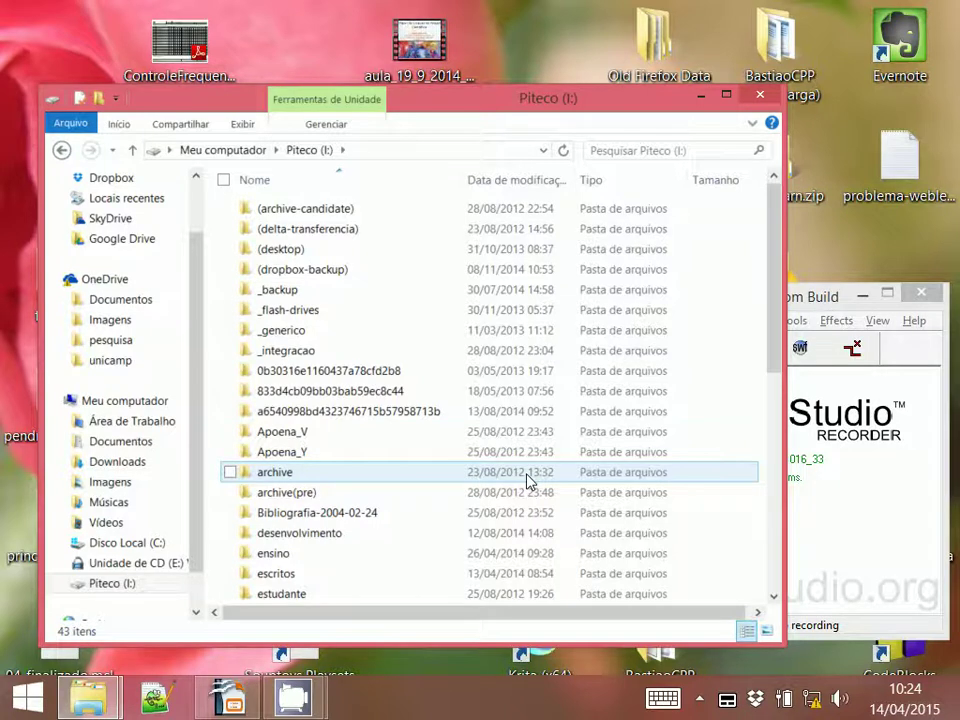
Open the desenvolvimento folder on the Piteco drive.
click(316, 430)
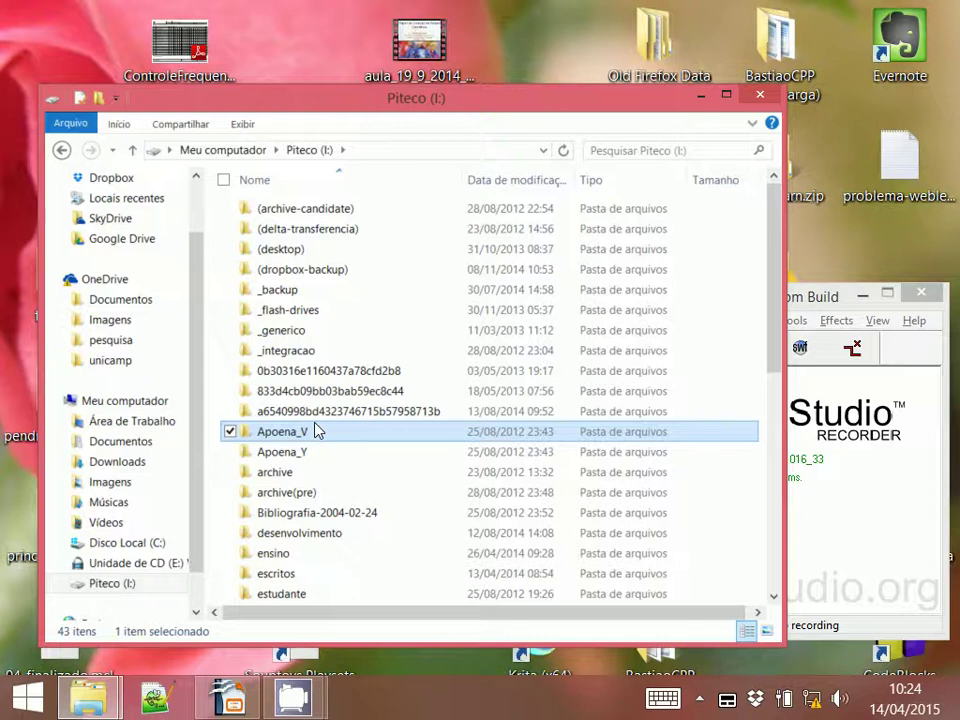
key(d)
key(Return)
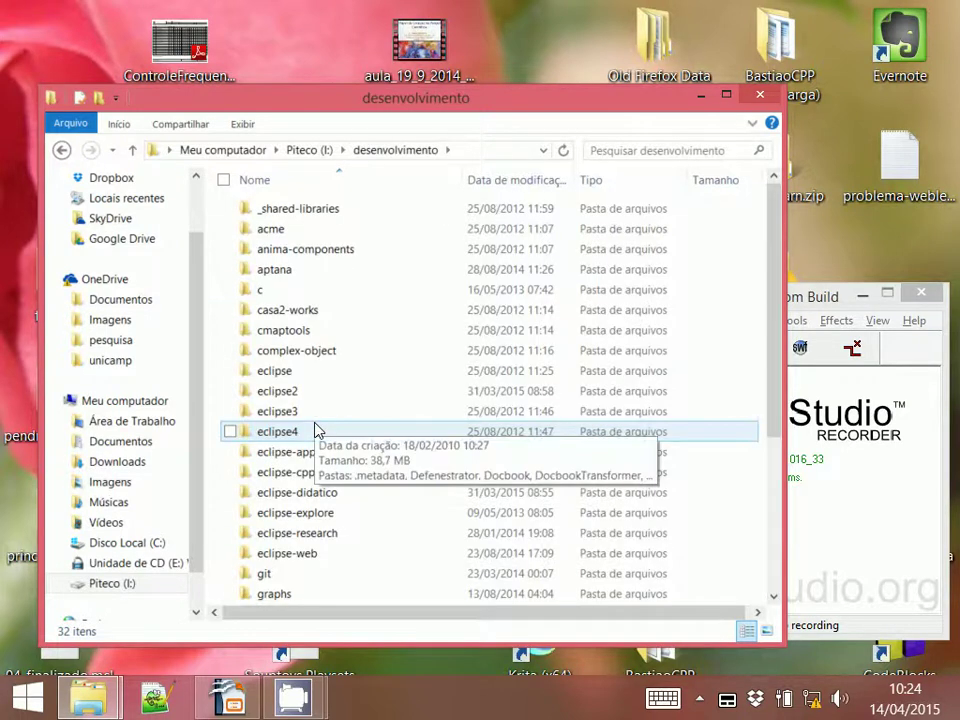
Open the eclipse-didatico folder inside desenvolvimento.
key(Down)
key(Down)
key(Down)
key(Down)
key(Down)
key(Down)
key(Down)
key(Down)
key(Down)
key(Down)
key(Down)
key(Down)
key(Down)
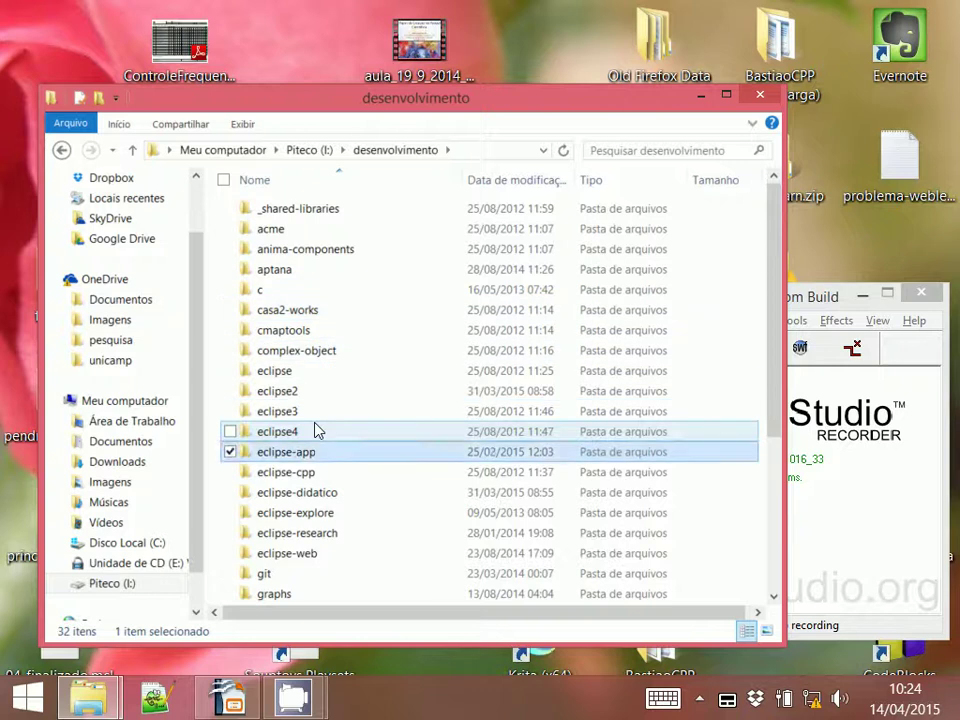
key(Down)
key(Down)
key(Return)
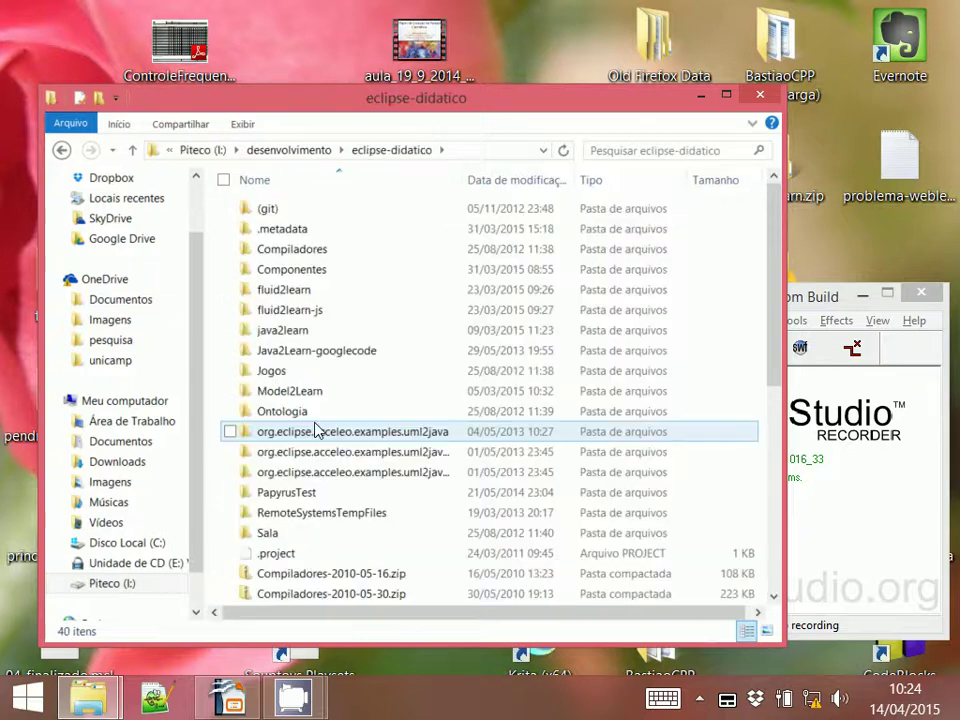
Navigate through java2learn, src, pt and c03java to the s02excecao folder with the exception examples.
click(310, 343)
double_click(310, 343)
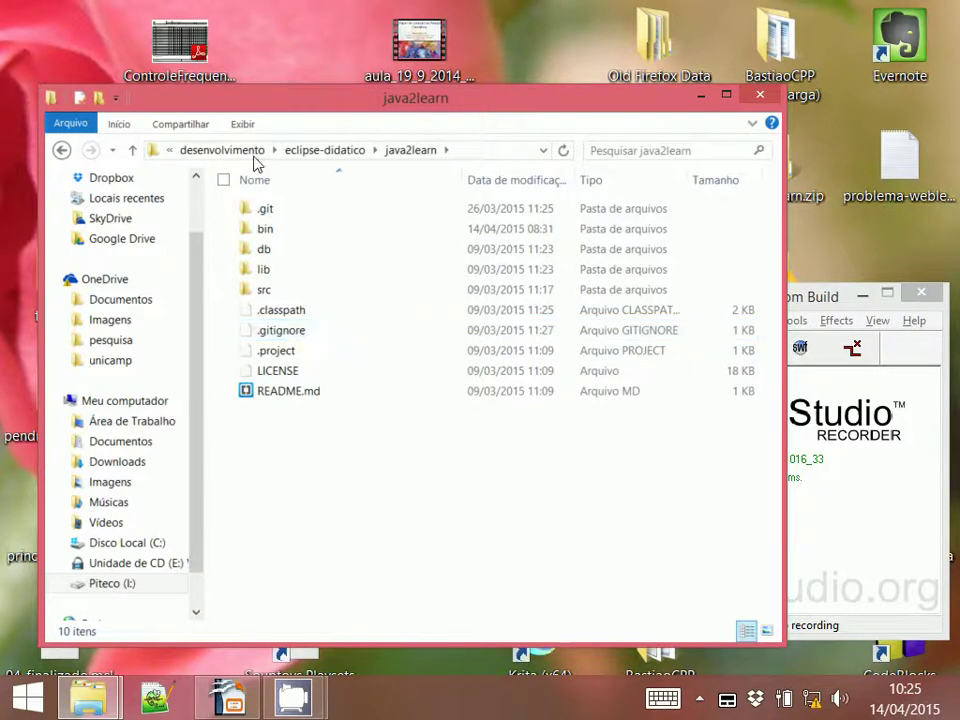
double_click(260, 288)
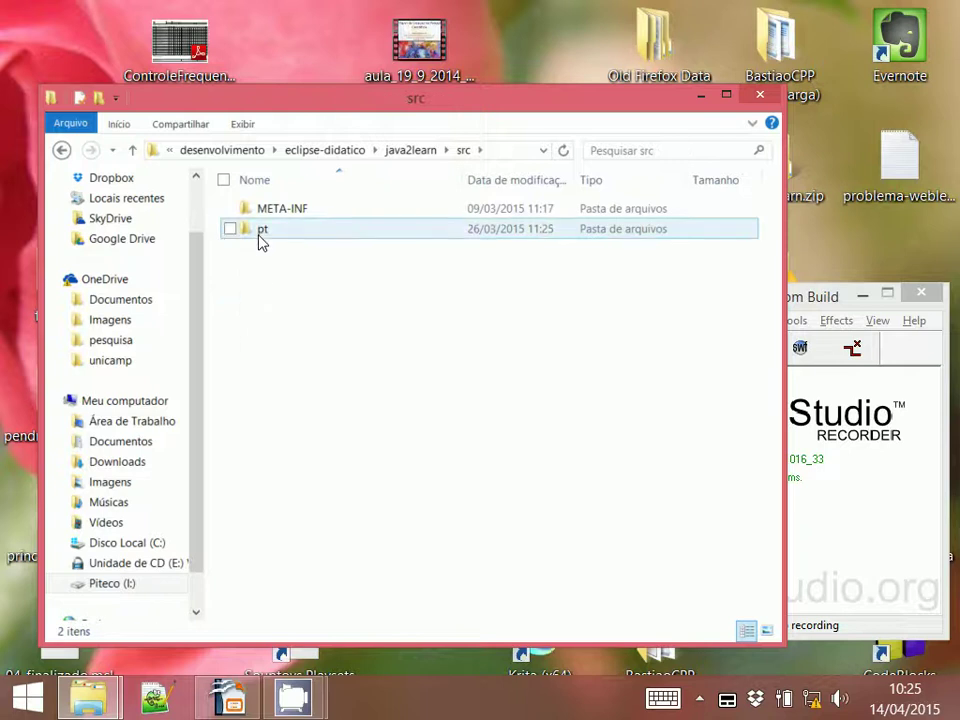
double_click(259, 240)
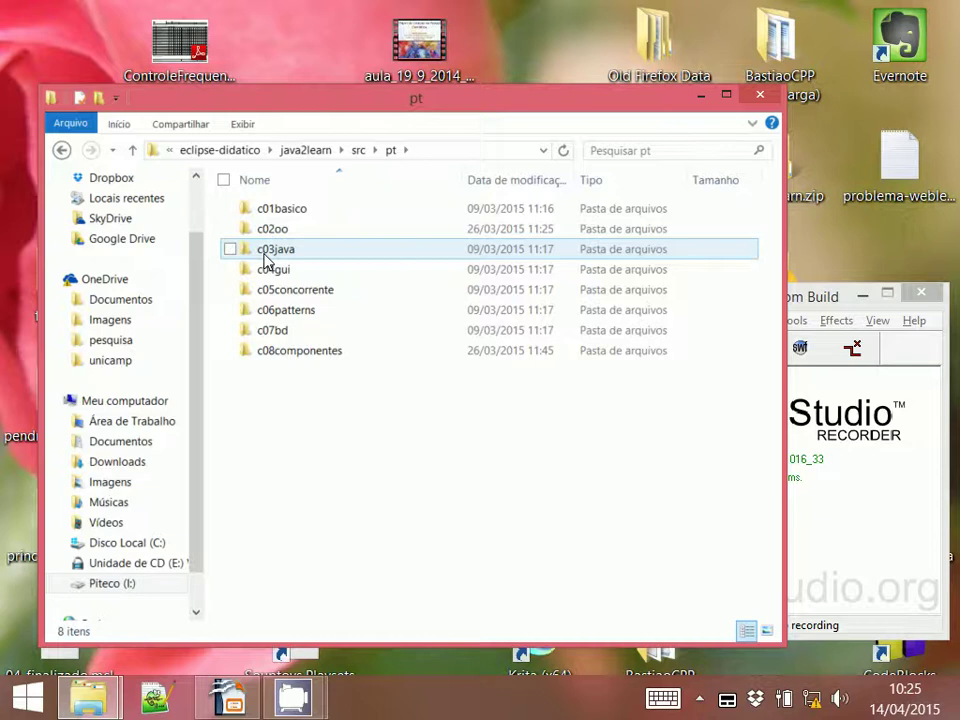
double_click(266, 259)
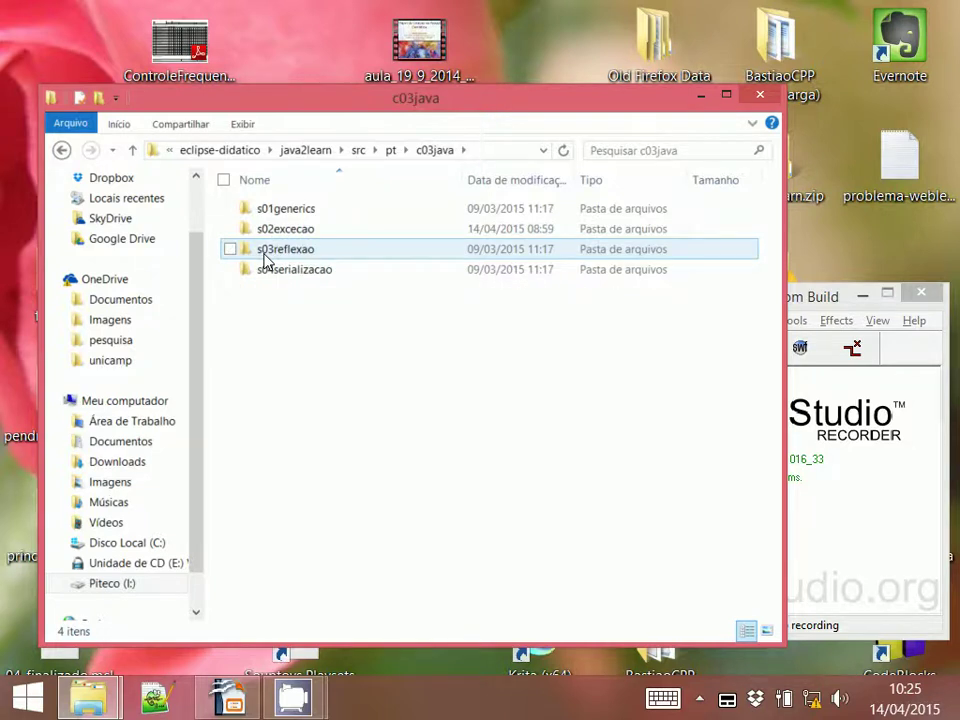
double_click(277, 230)
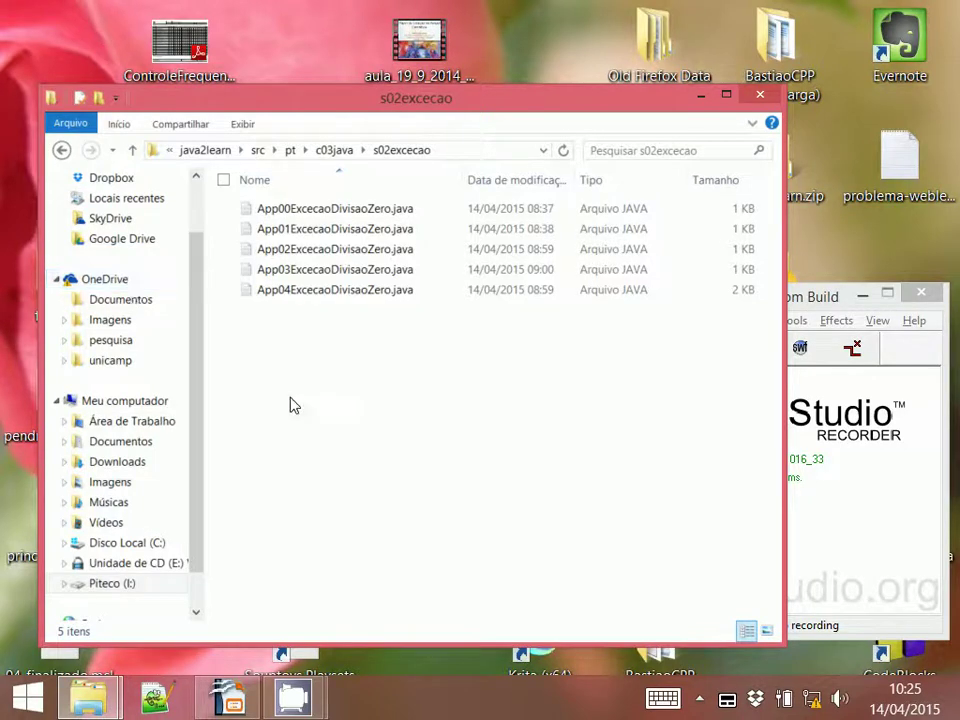
Launch the Command Prompt and move its window aside so the s02excecao folder path stays readable.
click(28, 694)
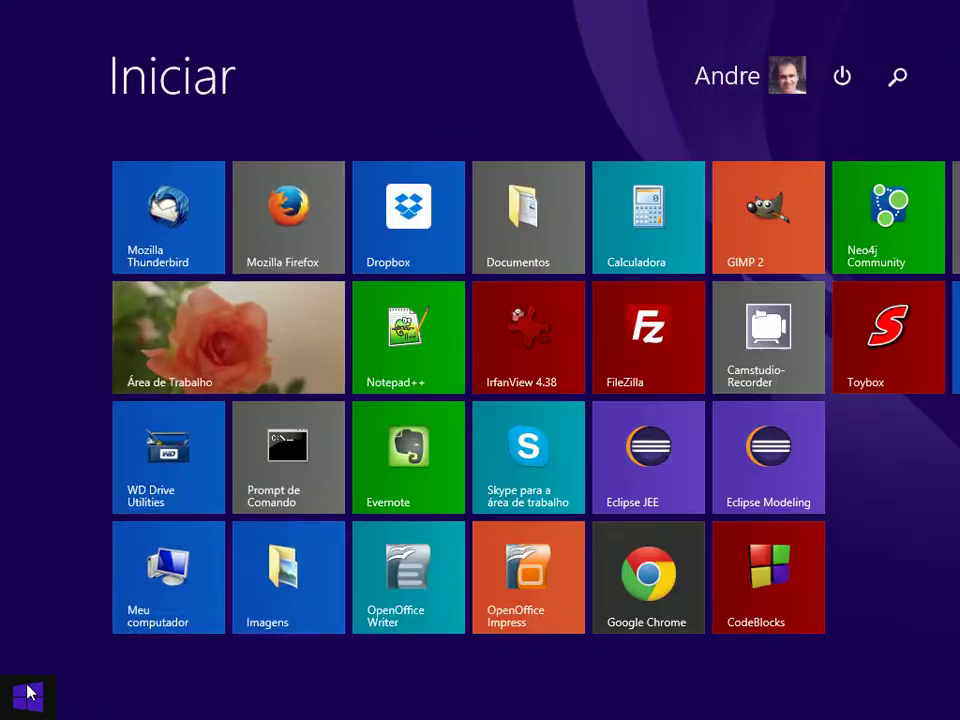
click(316, 470)
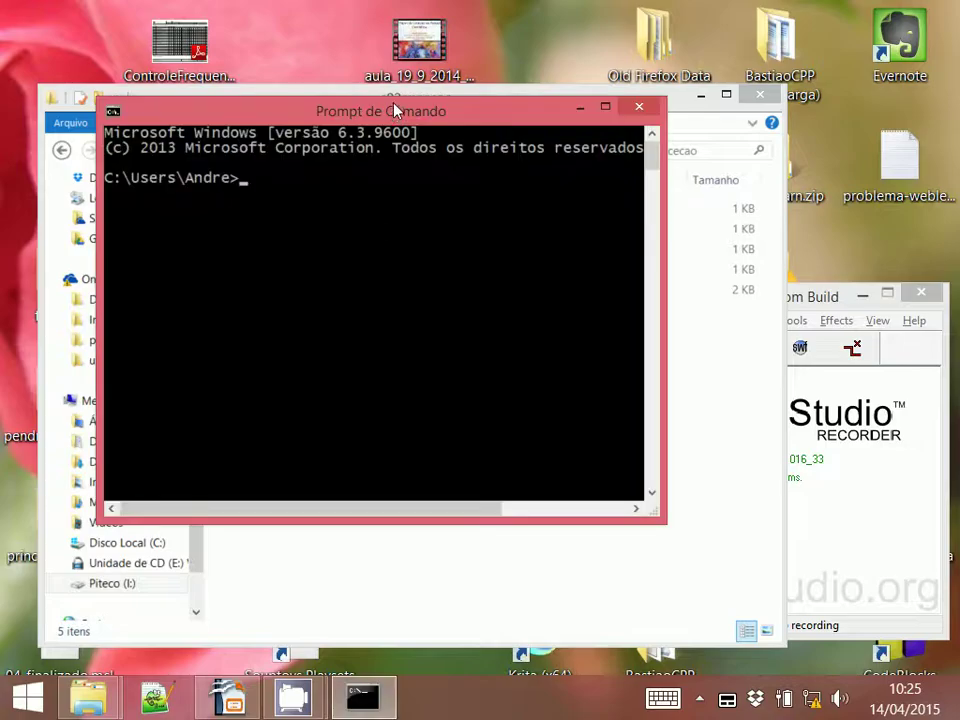
drag(395, 110, 630, 224)
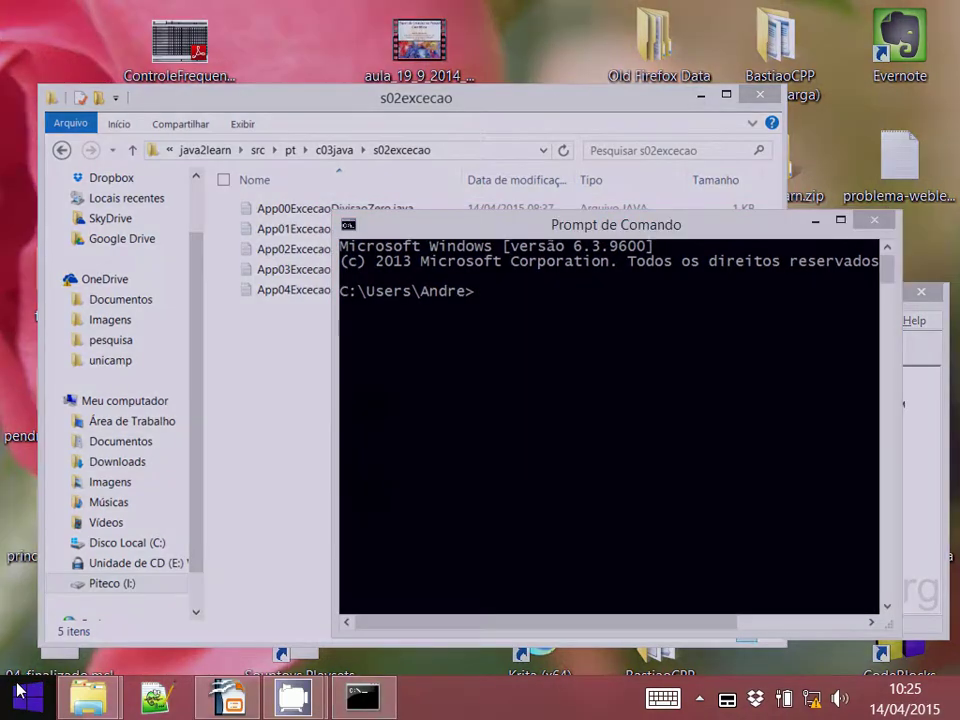
Open a second Meu computador window and go to Arquivos de Programas on Disco Local (C:).
click(18, 690)
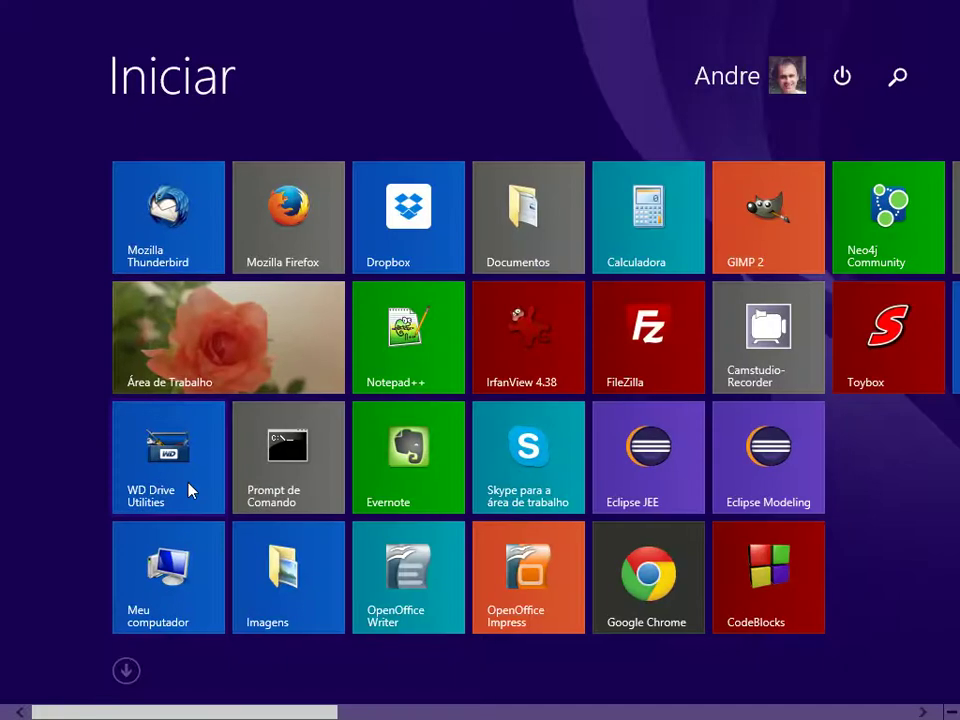
click(176, 561)
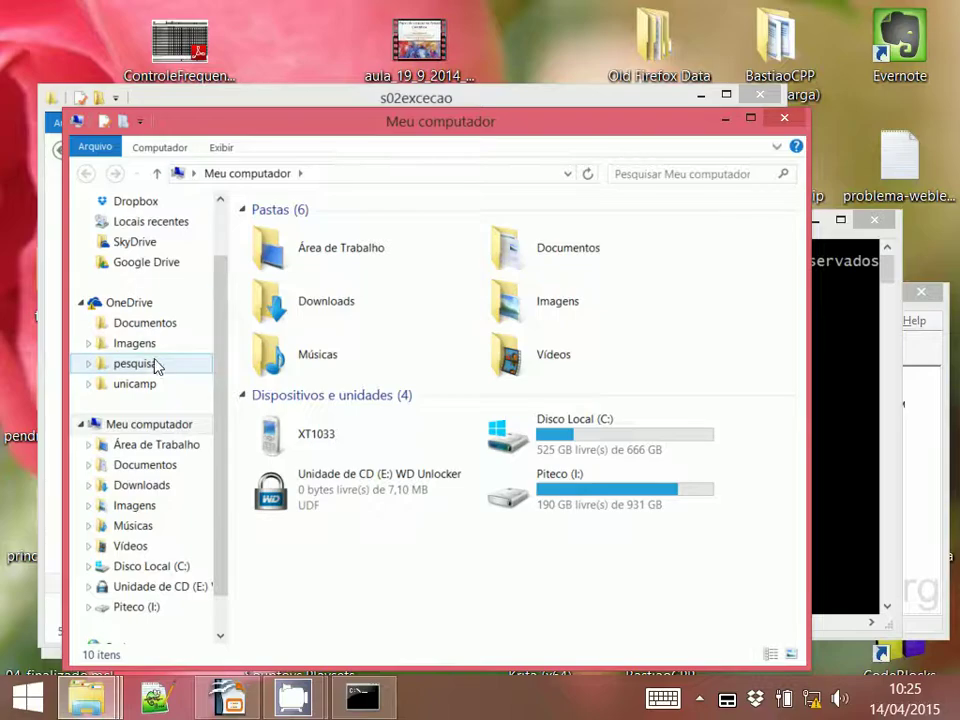
click(127, 568)
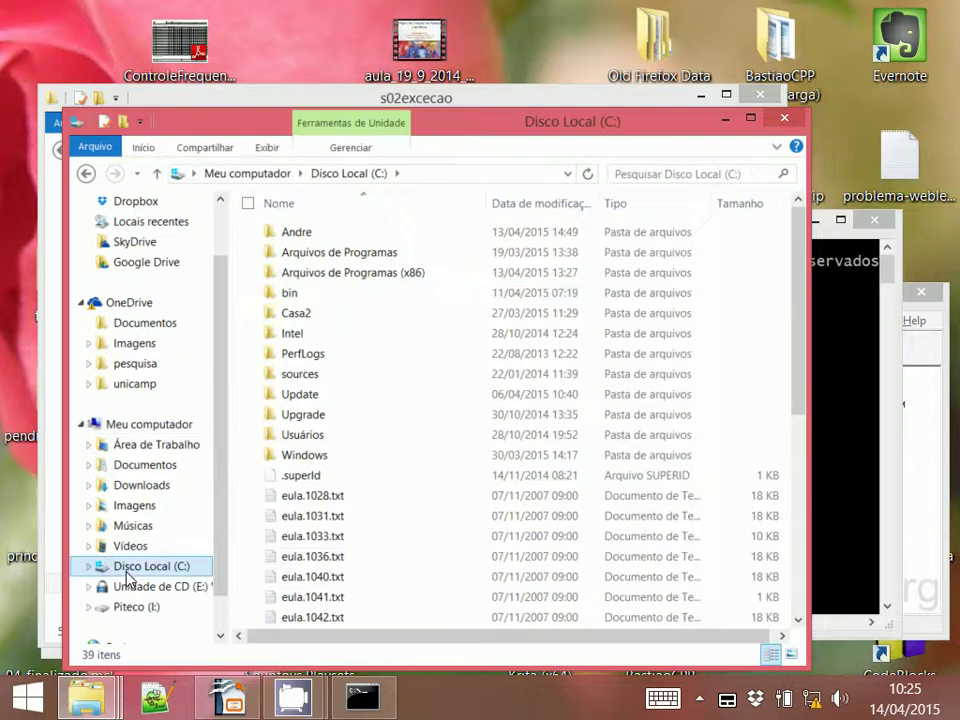
double_click(318, 258)
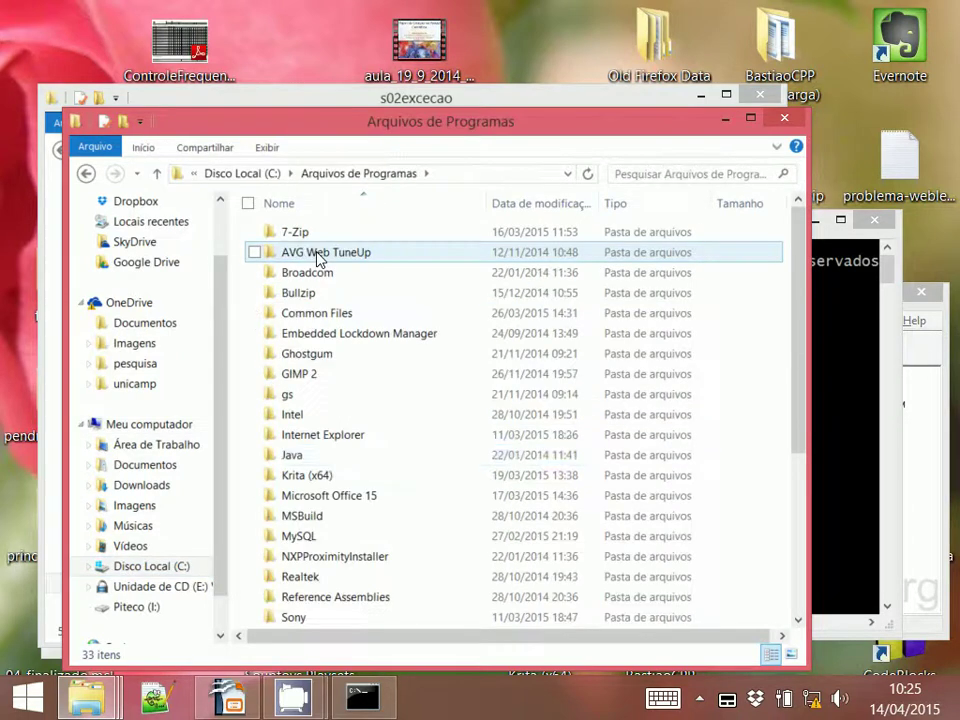
Open the bin folder of Java's jre7 and look through its files for the Java executables.
key(j)
key(Return)
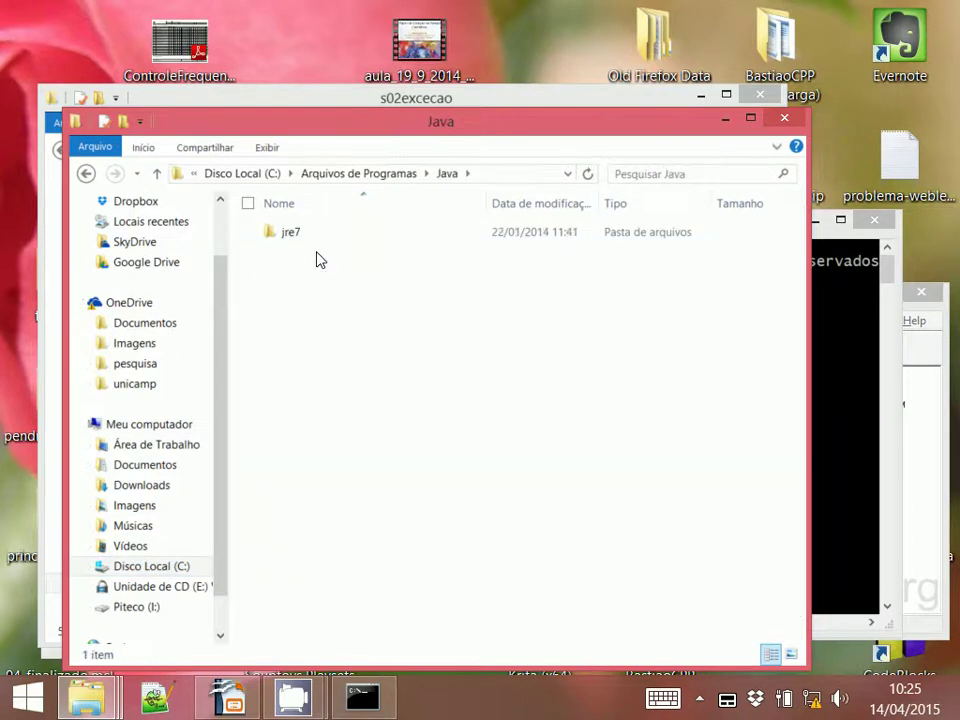
click(287, 236)
double_click(287, 236)
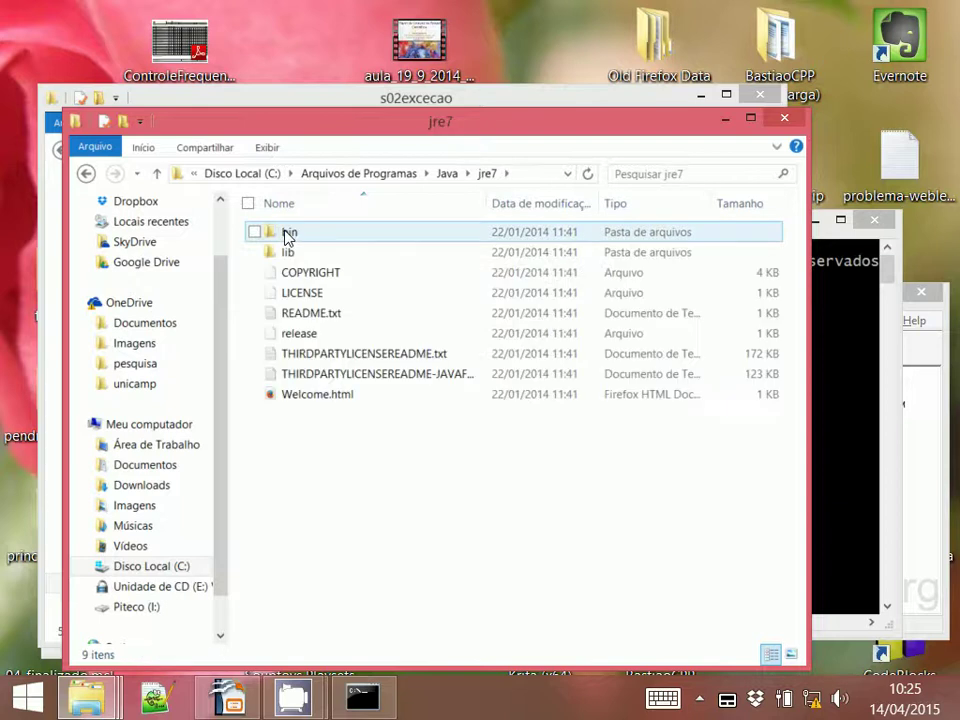
double_click(288, 236)
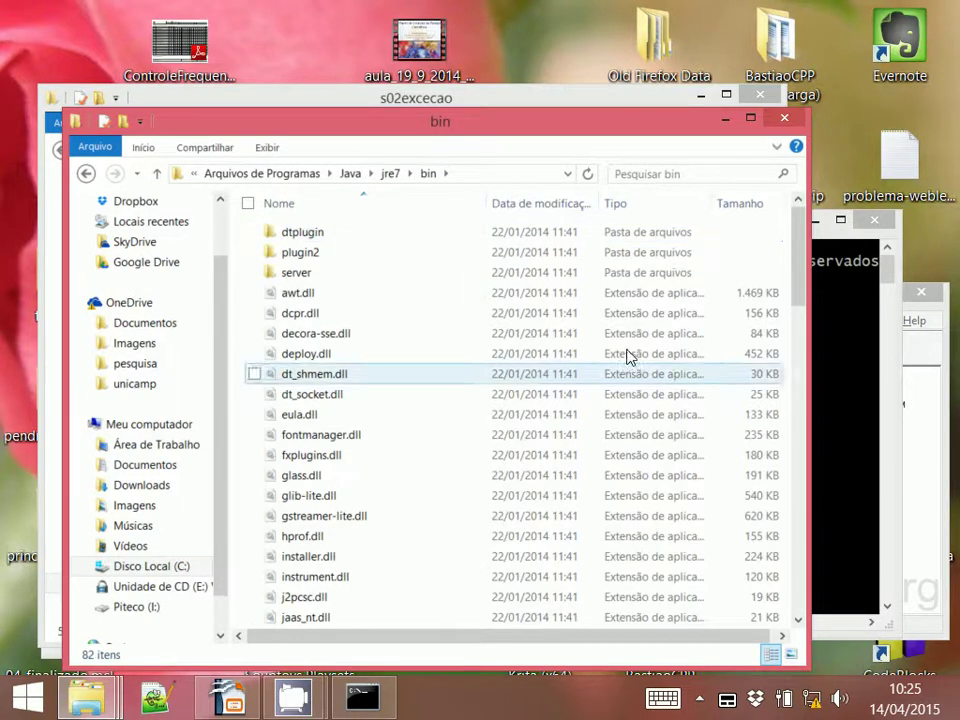
scroll(800, 300, down, 2)
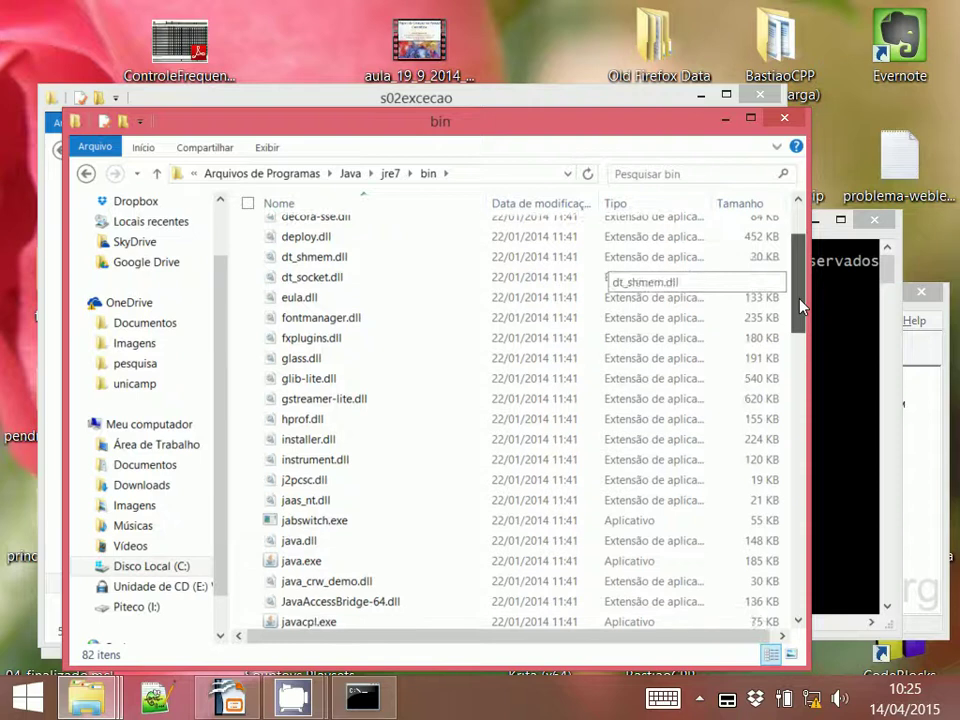
scroll(797, 310, down, 2)
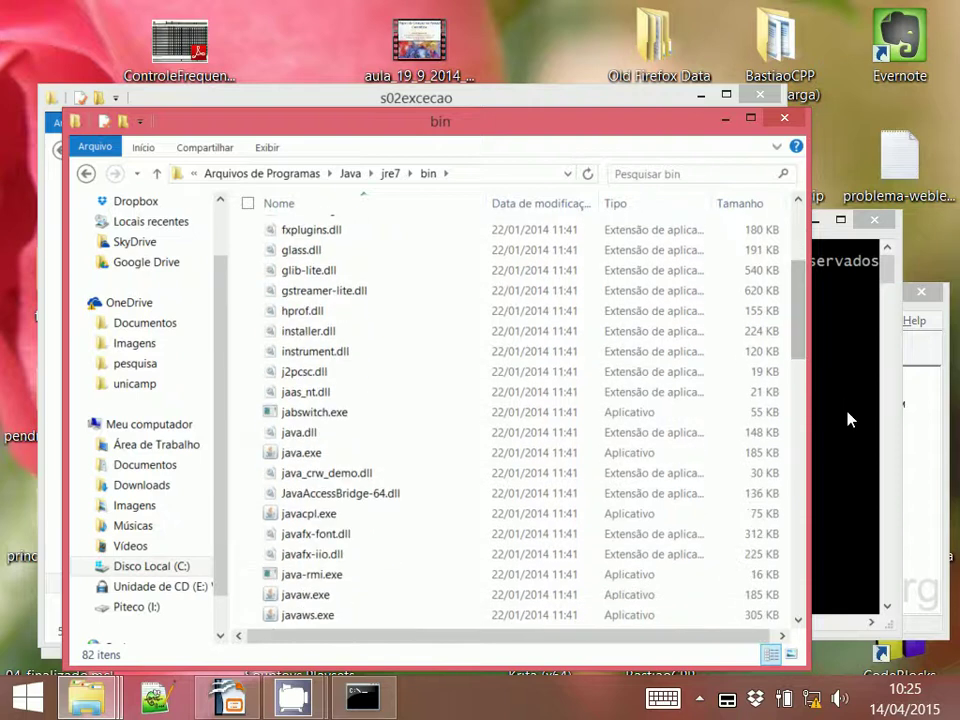
click(848, 420)
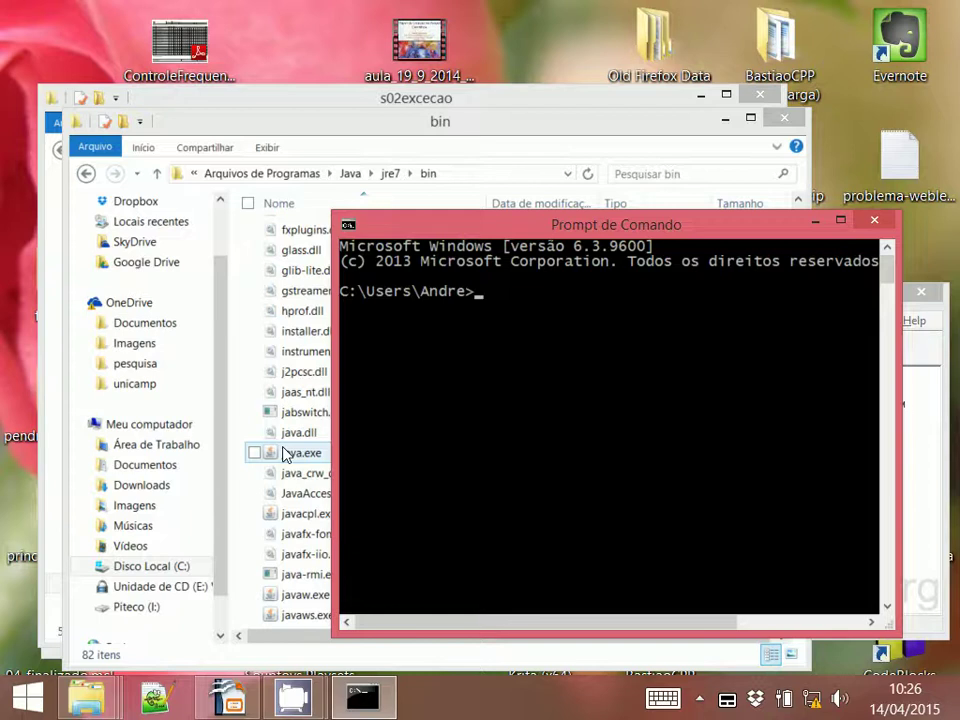
click(318, 134)
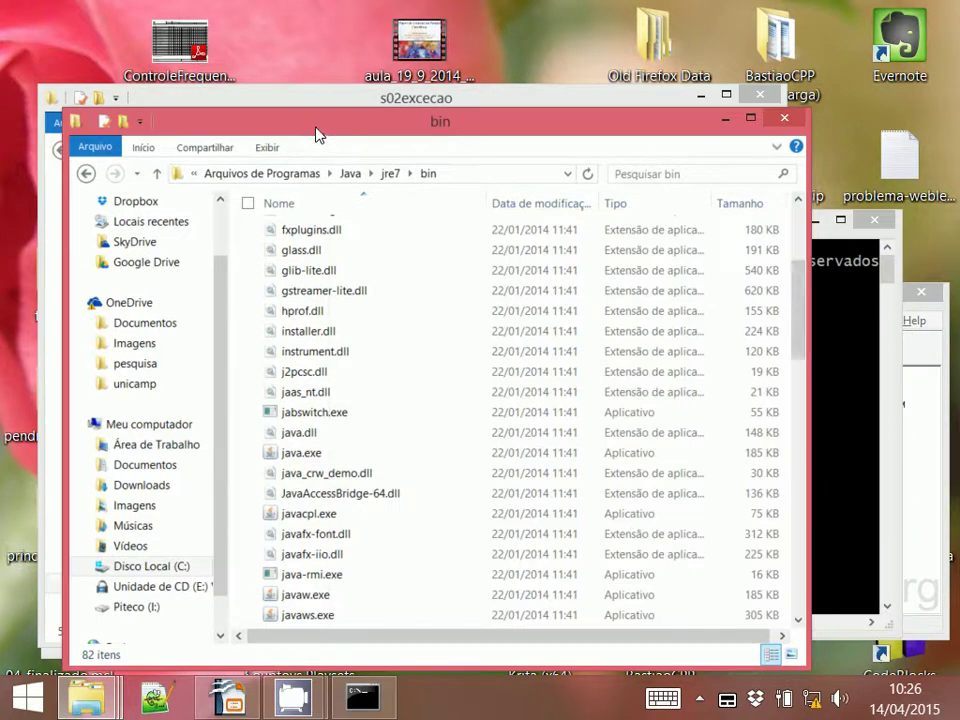
mouse_move(806, 300)
mouse_down()
mouse_move(806, 385)
mouse_move(808, 302)
mouse_up()
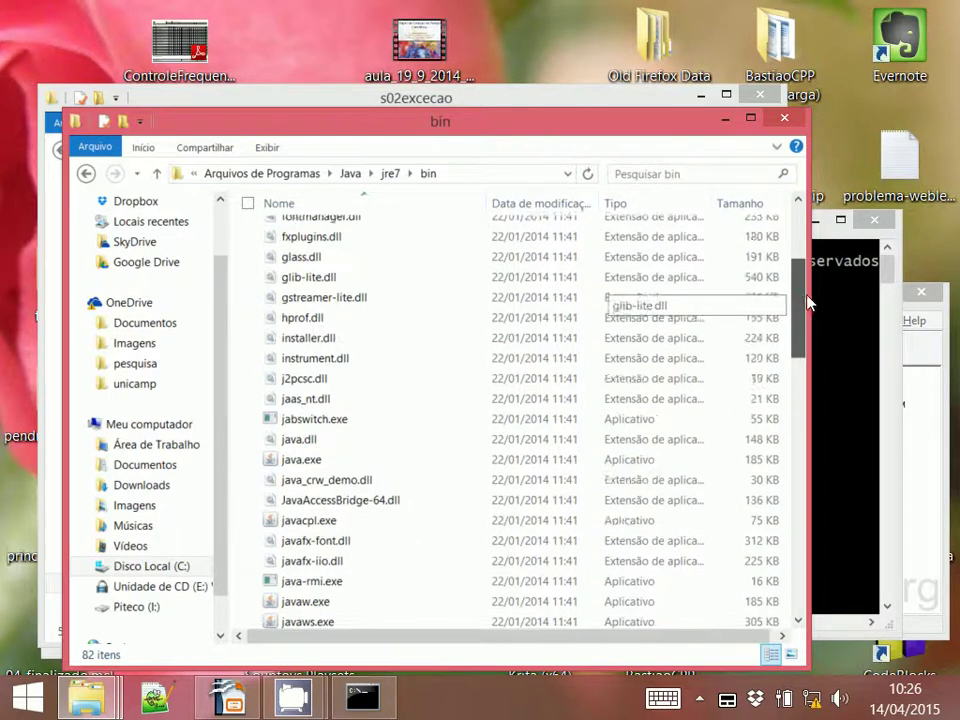
Check the Java folder inside Arquivos de Programas (x86) on Disco Local (C:) for installed Java versions.
click(236, 174)
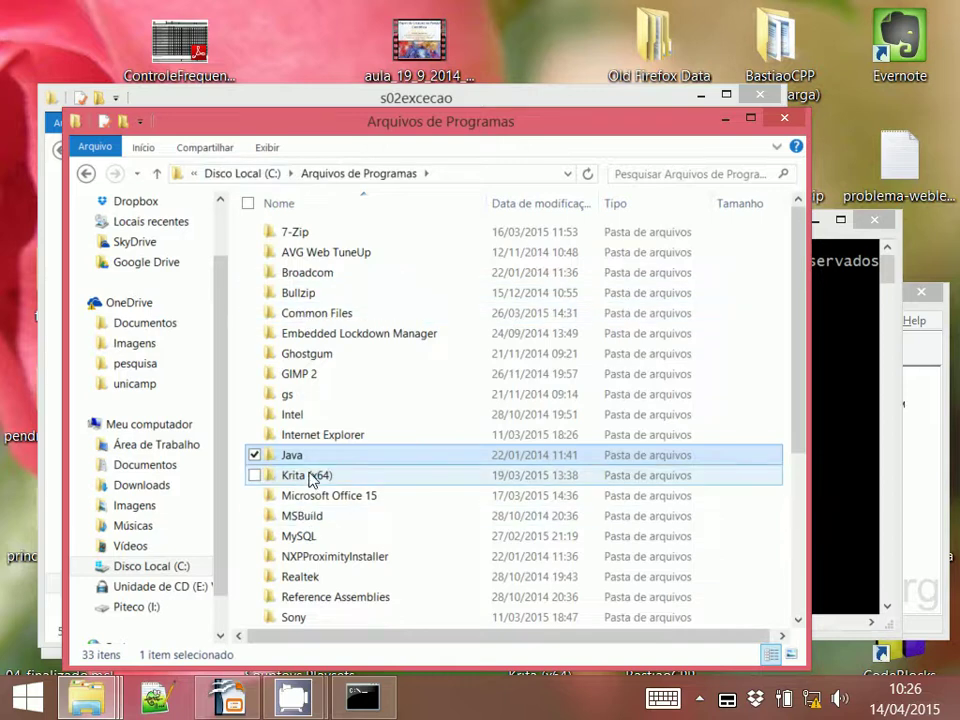
click(246, 174)
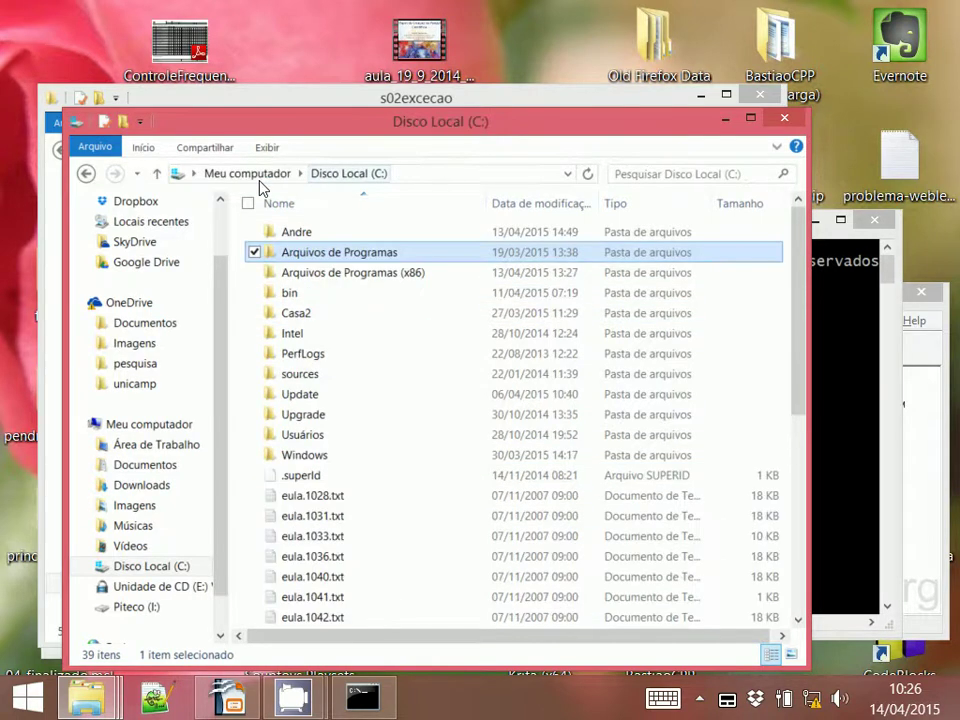
double_click(318, 281)
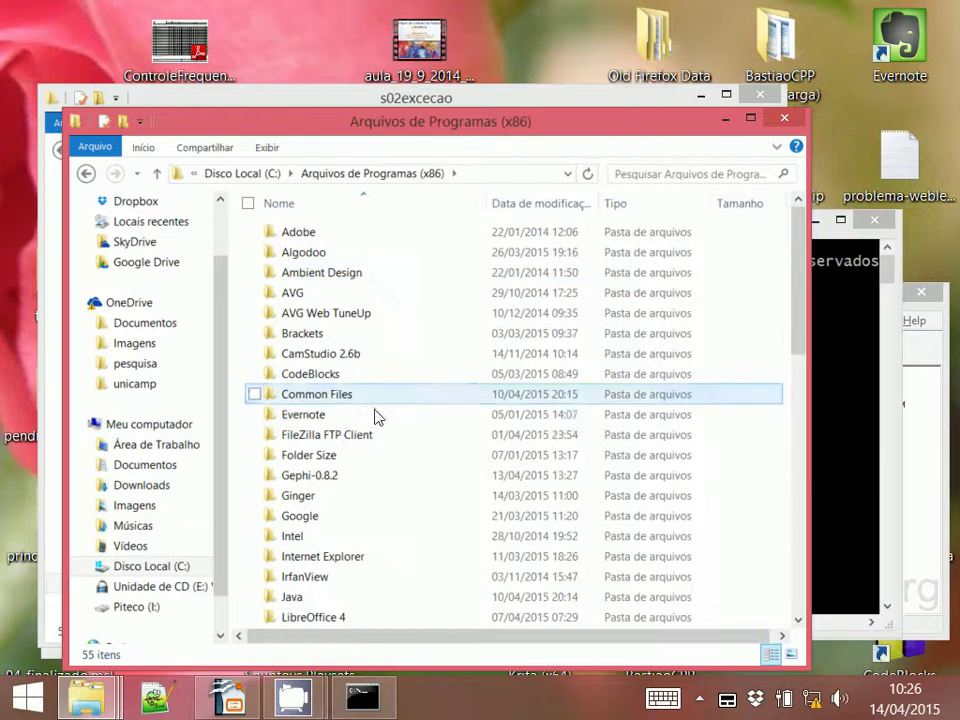
click(337, 425)
key(j)
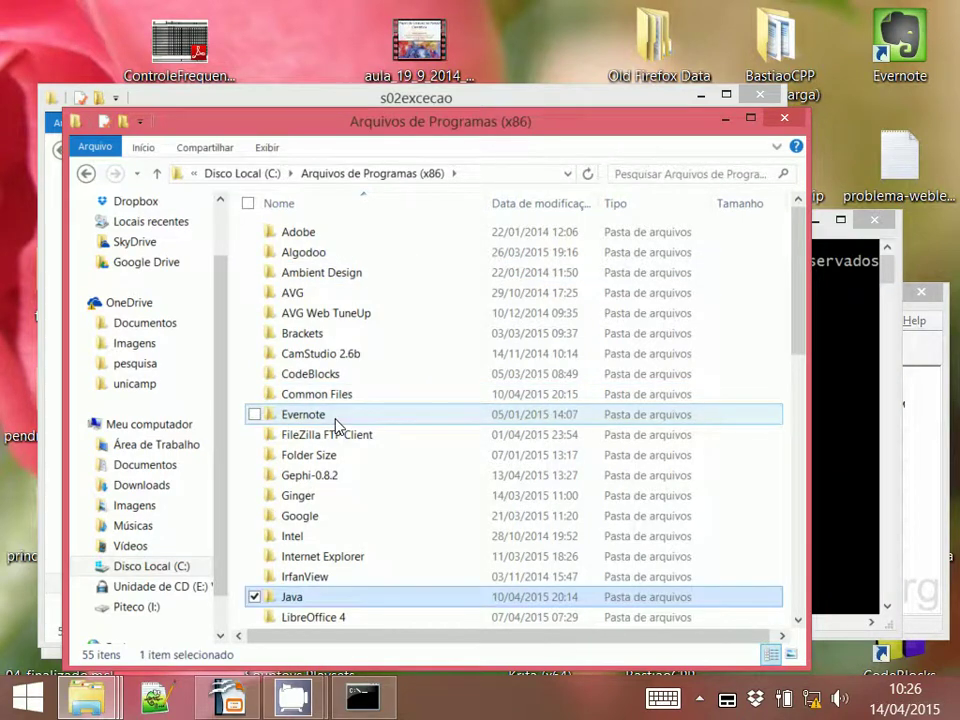
key(Return)
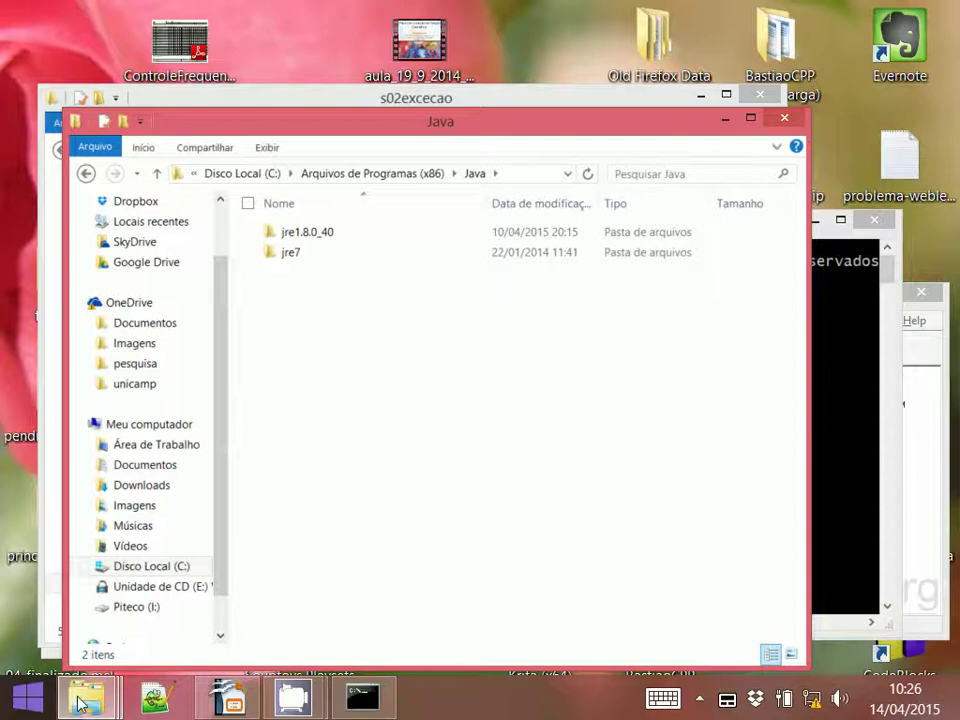
Navigate on Piteco (I:) through software-new, windows and java to the jdk-jre folder with the JDK installers.
click(136, 607)
click(273, 476)
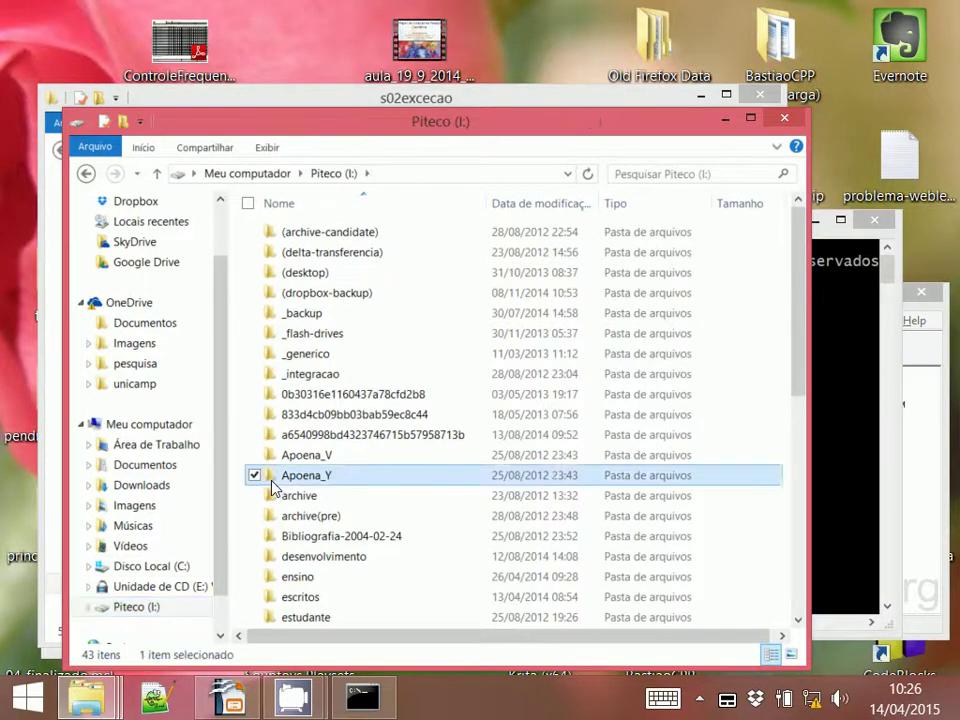
key(s)
key(Down)
key(Return)
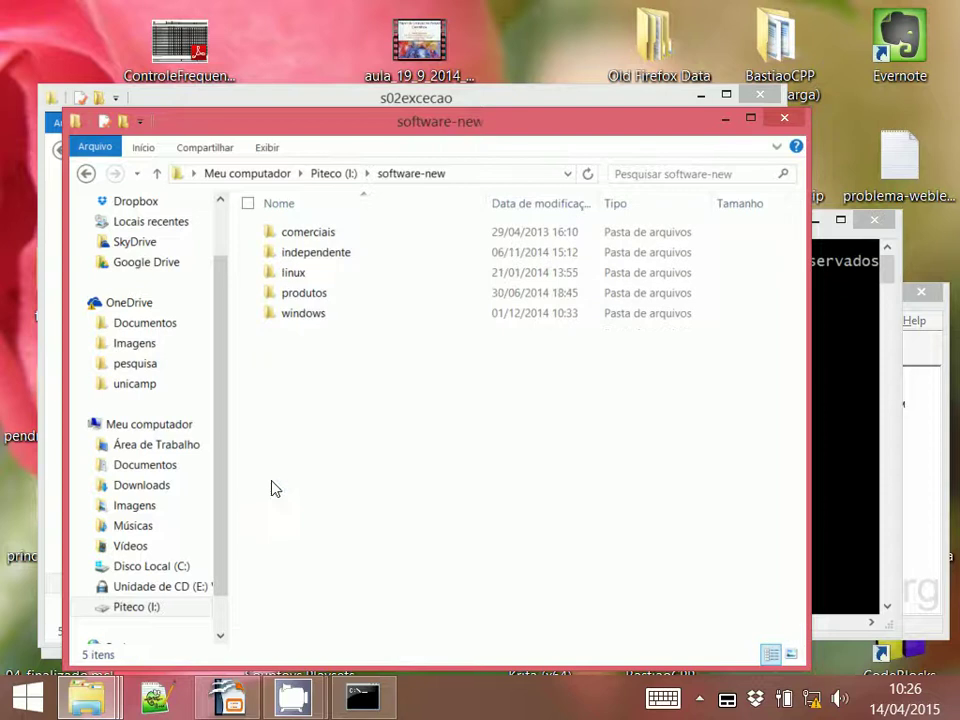
double_click(309, 316)
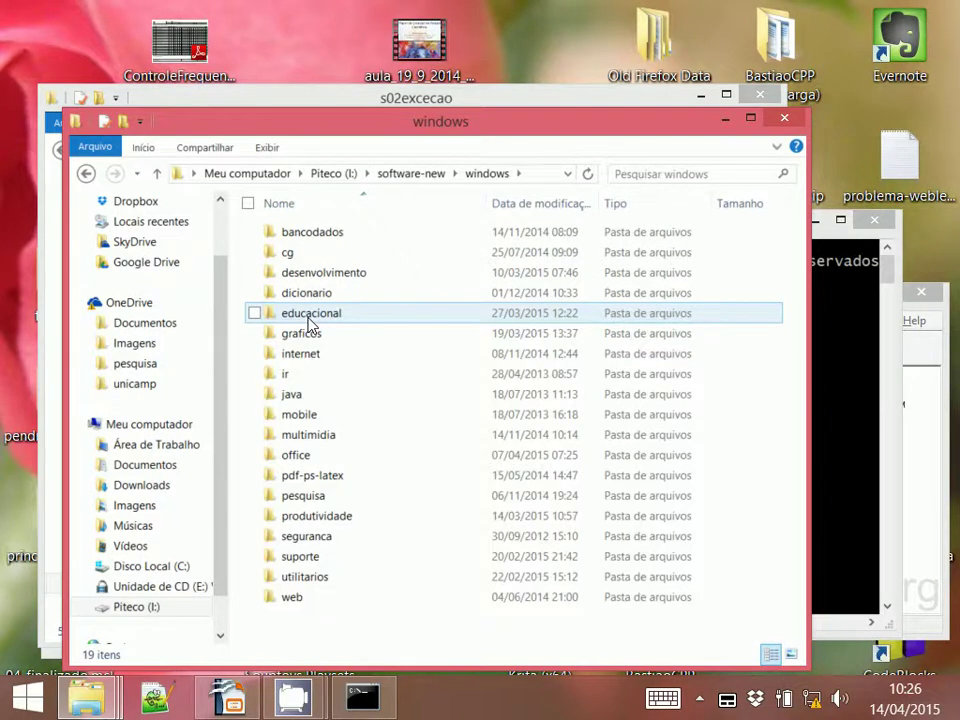
double_click(300, 396)
double_click(292, 253)
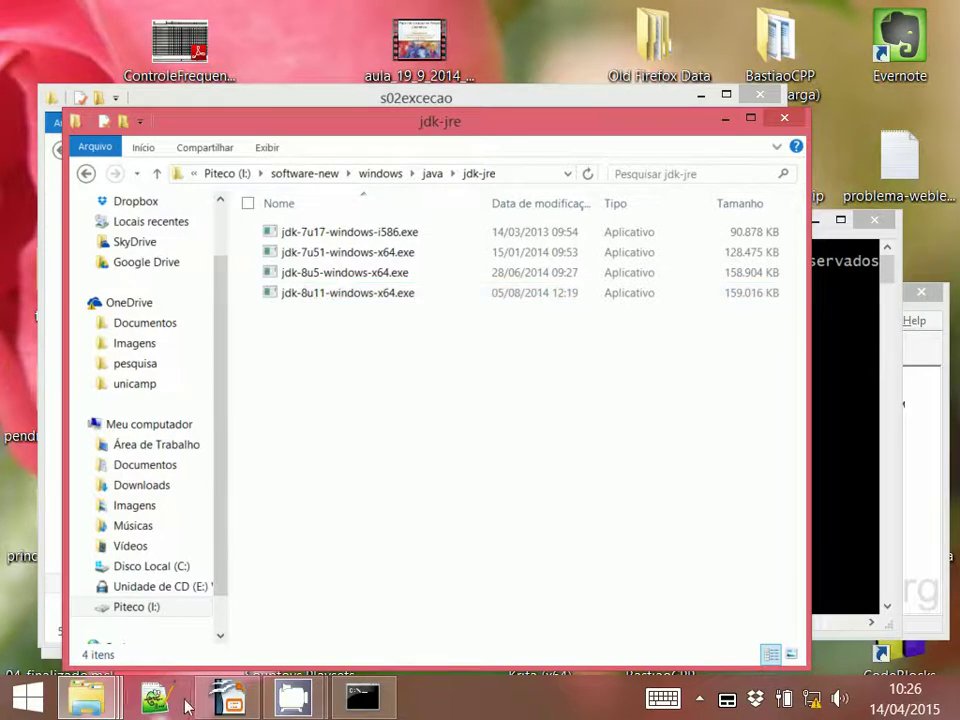
Run jdk-8u11-windows-x64.exe despite the SmartScreen prompt and start the JDK installation with the default features and folder.
click(365, 293)
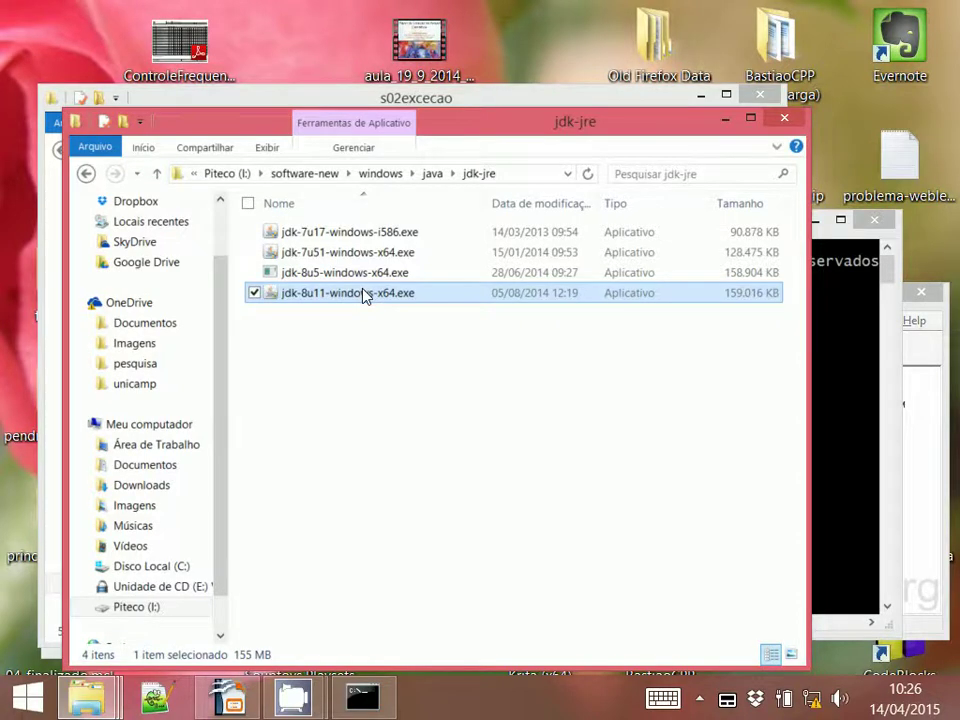
double_click(365, 293)
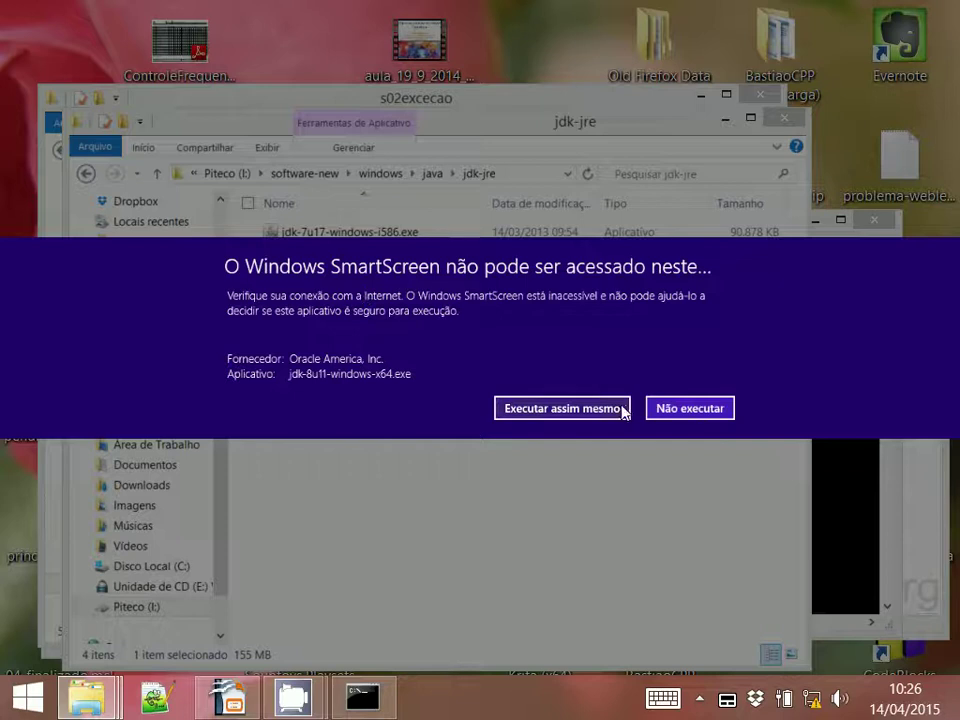
click(570, 414)
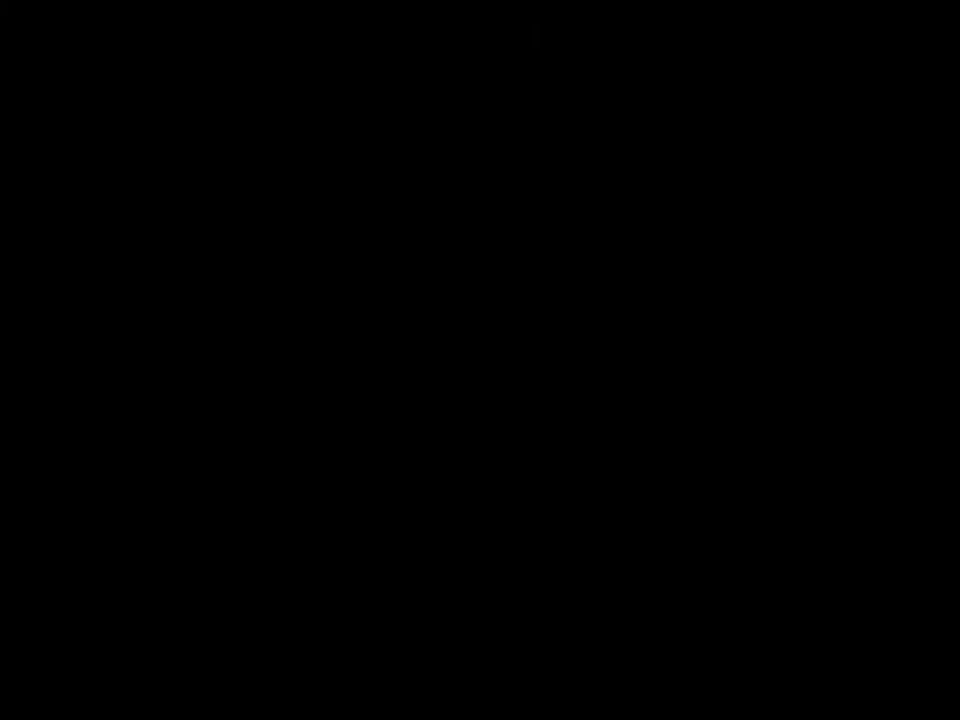
click(580, 406)
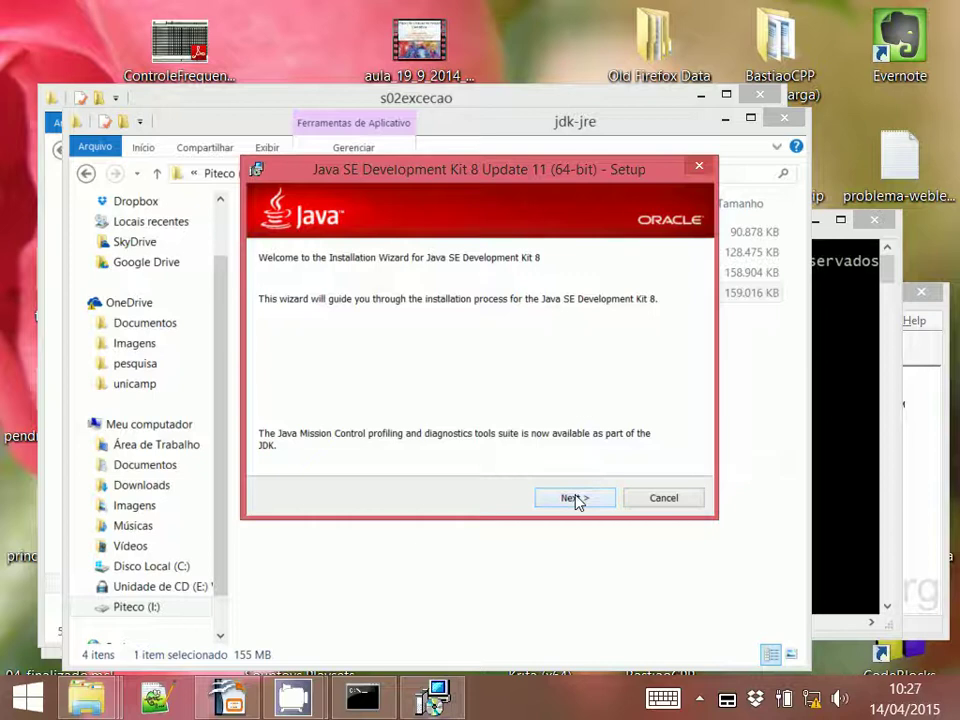
click(575, 498)
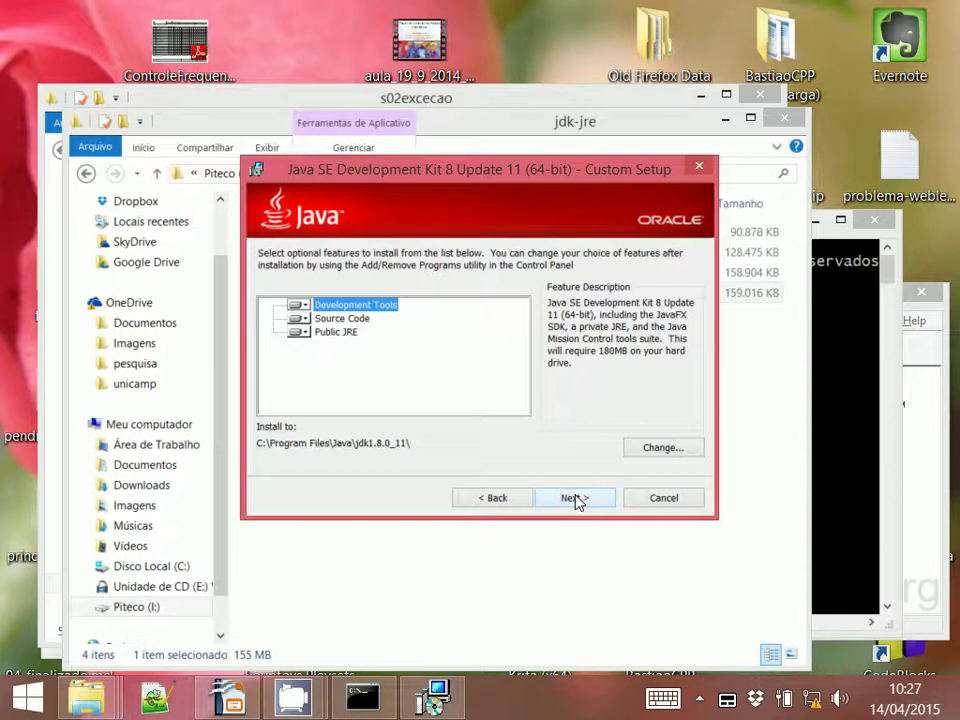
click(575, 498)
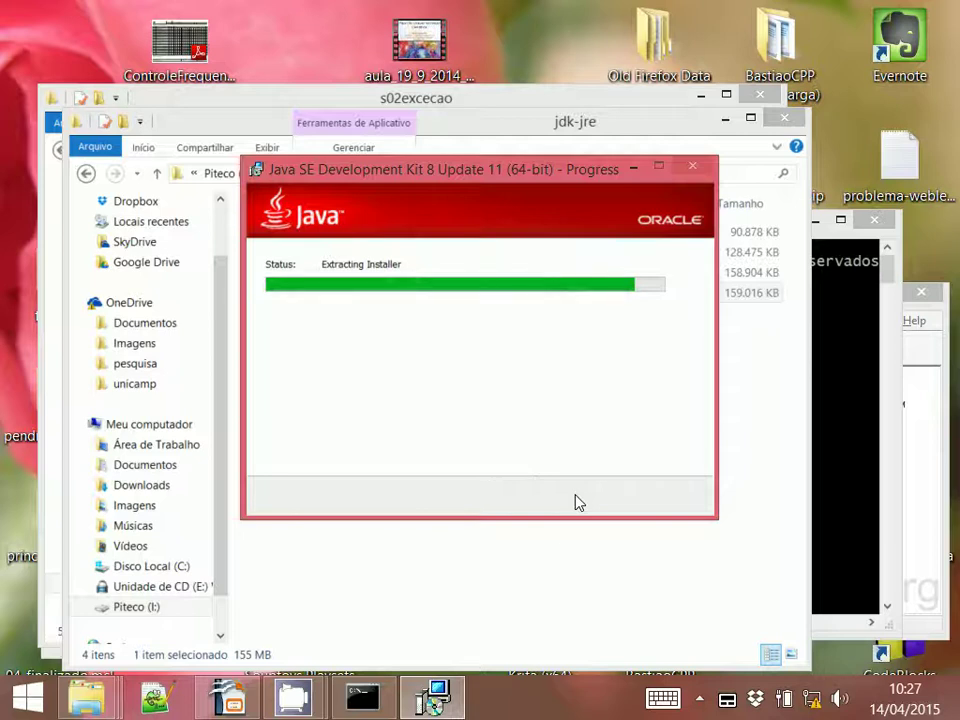
Bring up Notepad++, close the jdk-jre window, and bring the s02excecao folder window forward, moved aside.
click(155, 698)
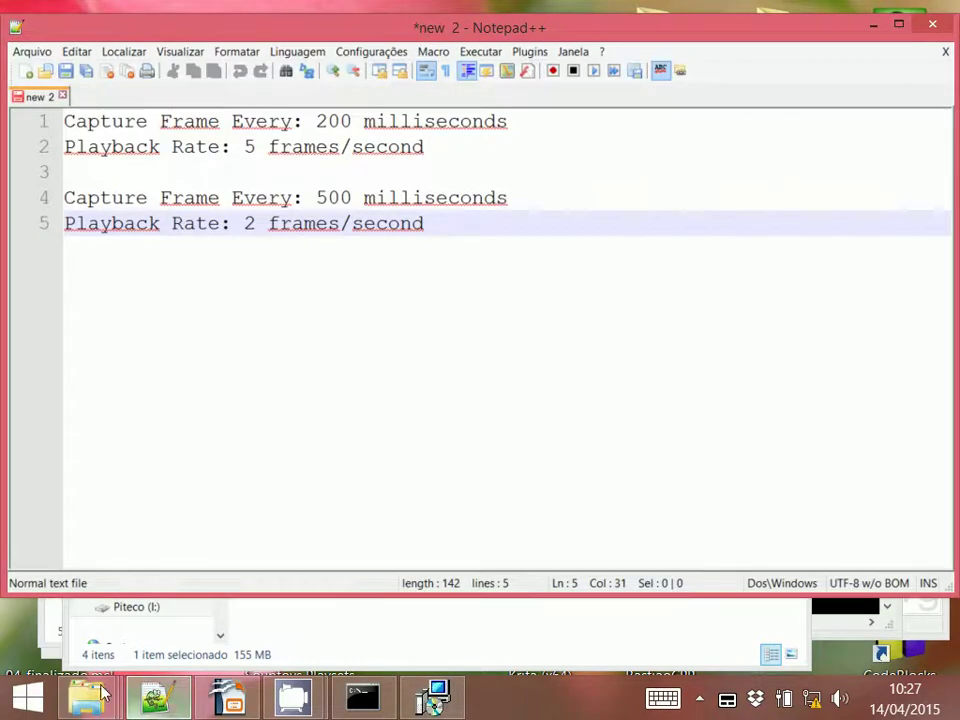
mouse_move(86, 698)
click(657, 556)
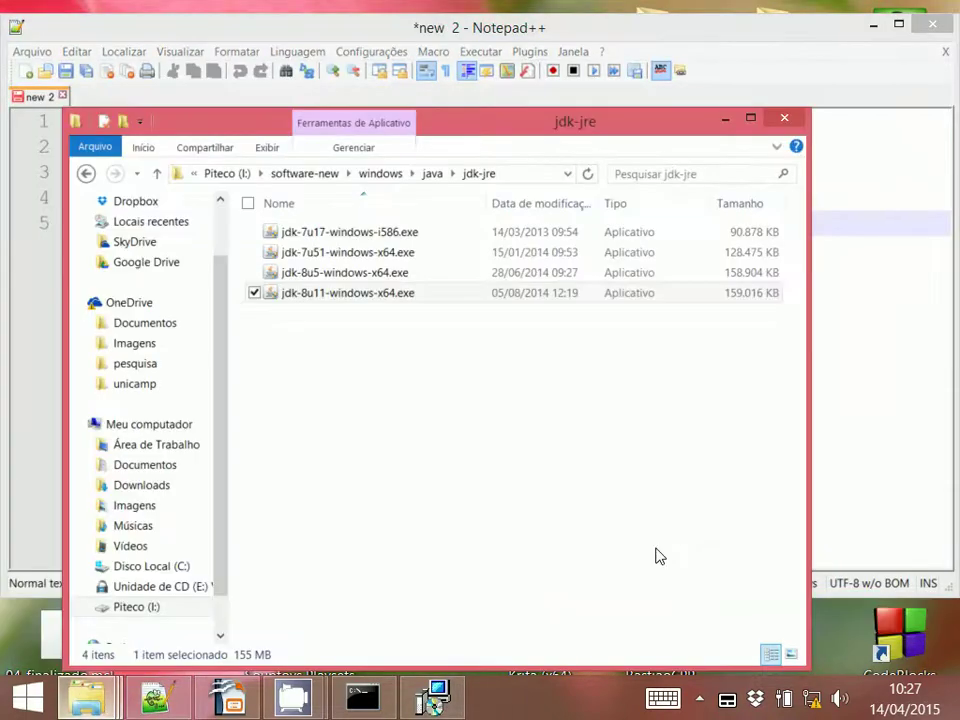
click(783, 118)
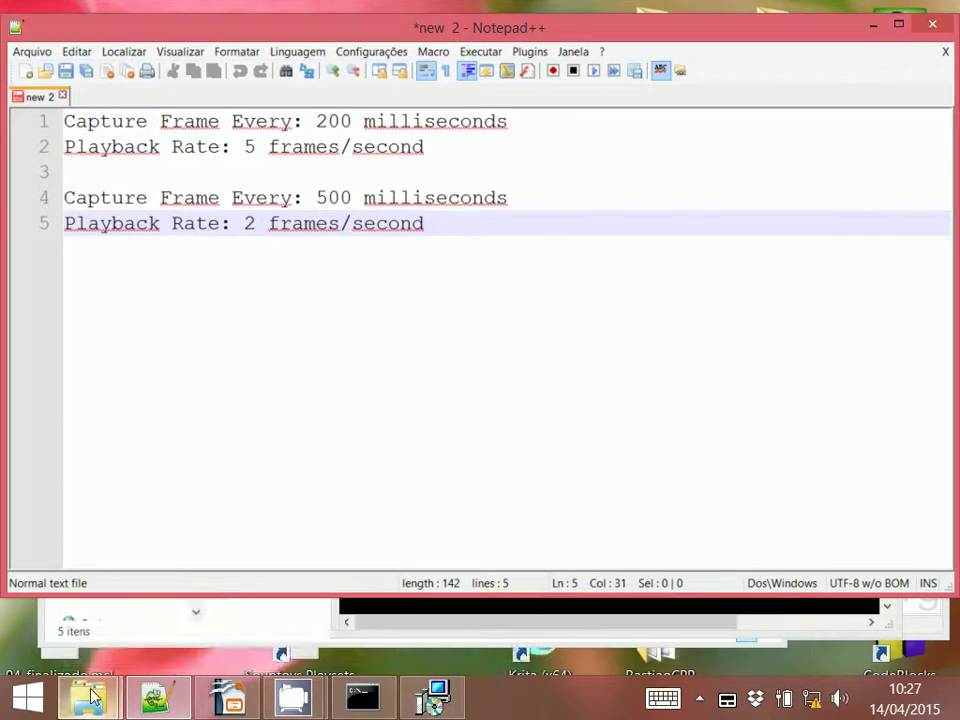
mouse_move(90, 697)
click(341, 583)
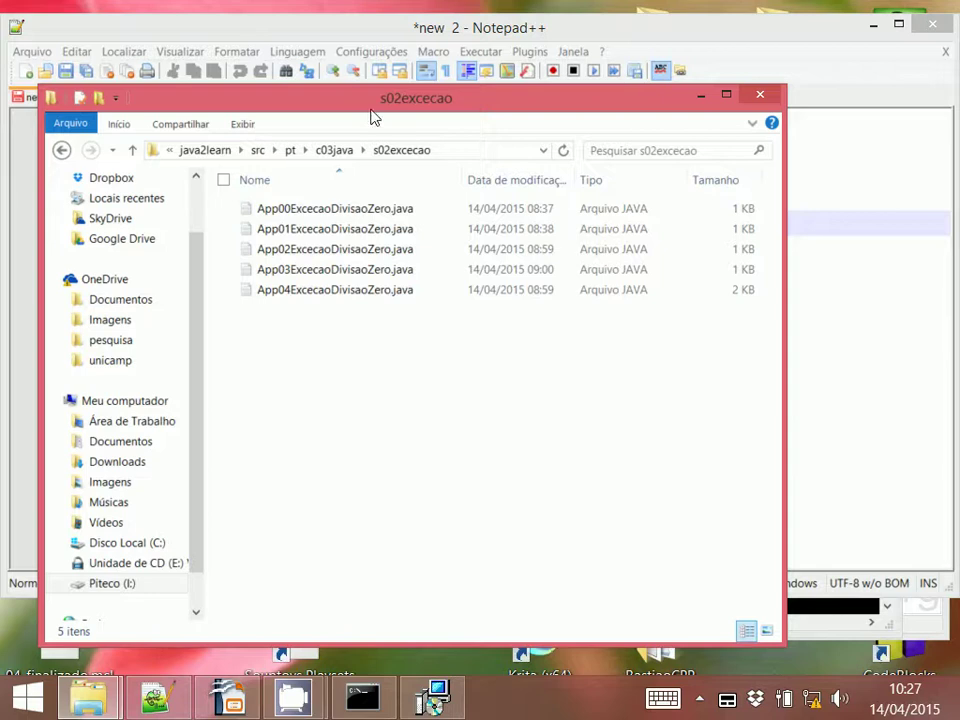
drag(371, 117, 639, 163)
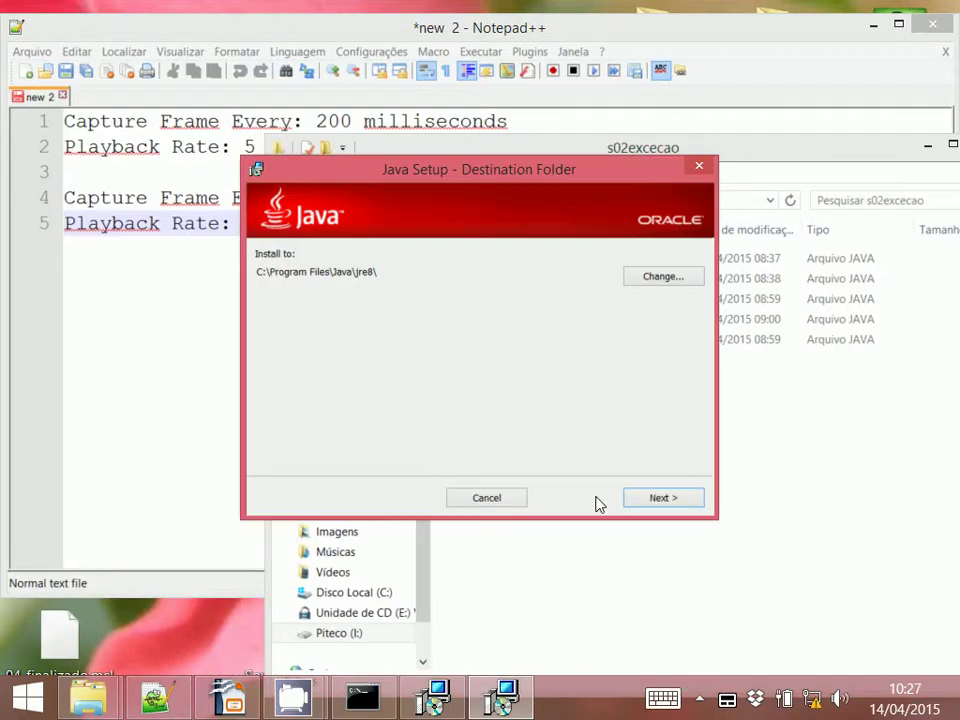
Accept the default jre8 destination folder in Java Setup and open App00ExcecaoDivisaoZero.java in a maximized Notepad++ window.
click(660, 498)
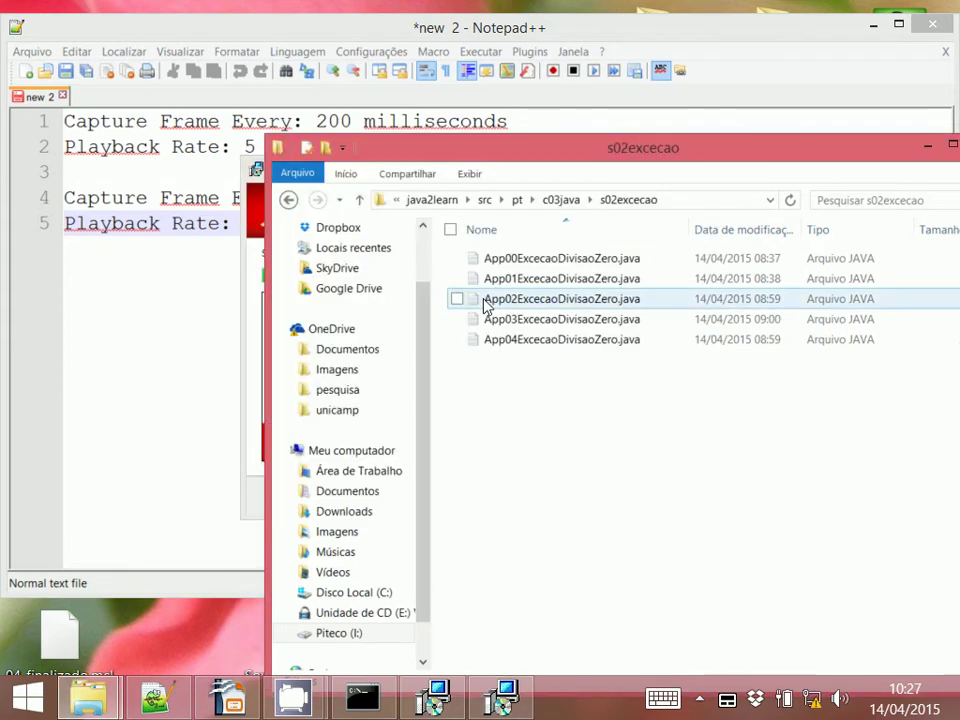
click(540, 256)
key(Return)
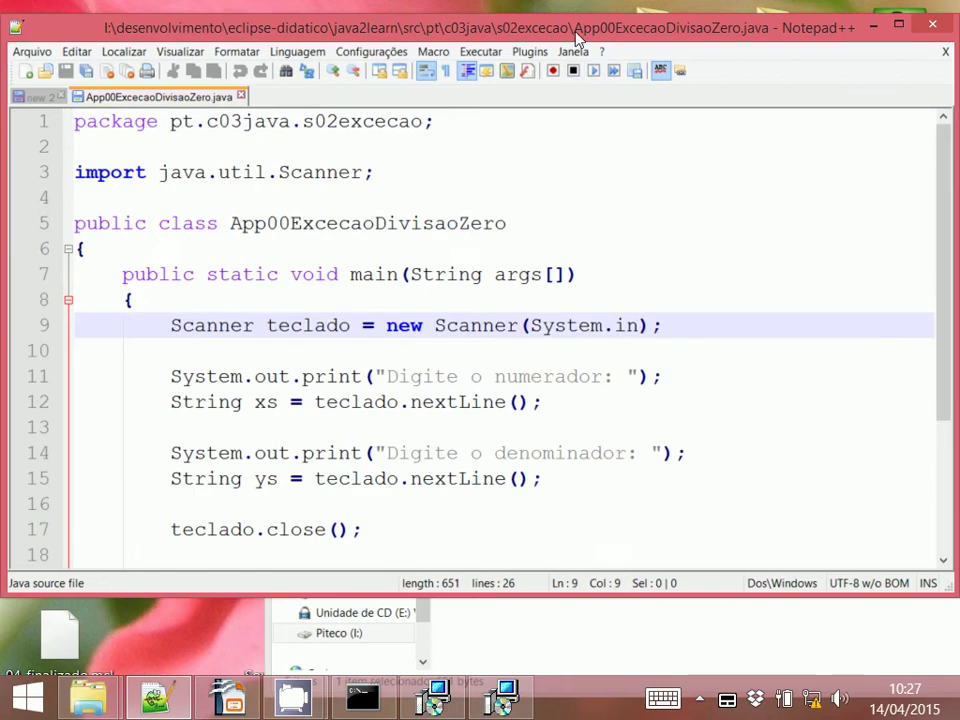
double_click(431, 23)
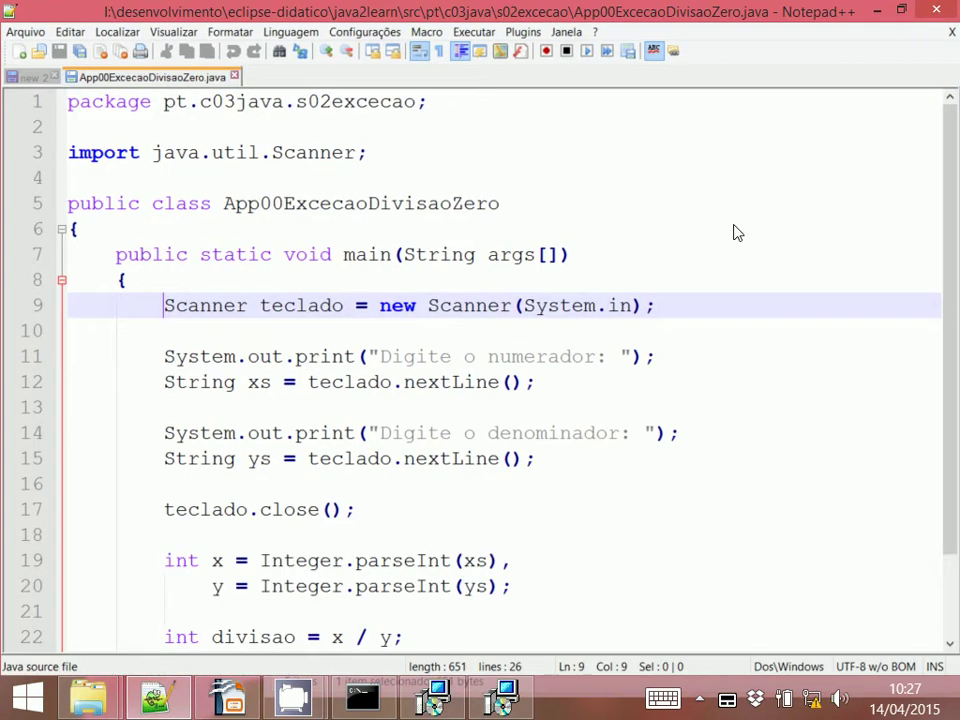
Read through the App00ExcecaoDivisaoZero source code from the Scanner line down to the end of the file.
key(Down)
key(Down)
key(Down)
key(Down)
key(Down)
key(Down)
key(Down)
key(Down)
key(Down)
key(Down)
key(Down)
key(Down)
key(Down)
key(Down)
key(Down)
key(Down)
key(Down)
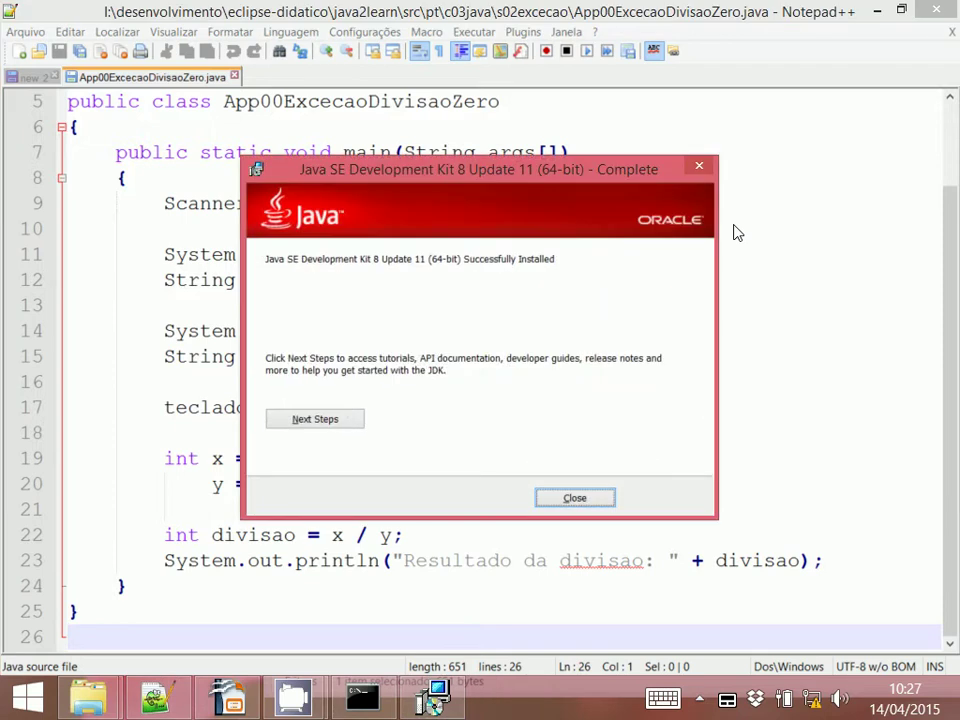
Close the JDK installer and end the open Command Prompt session with exit.
click(577, 498)
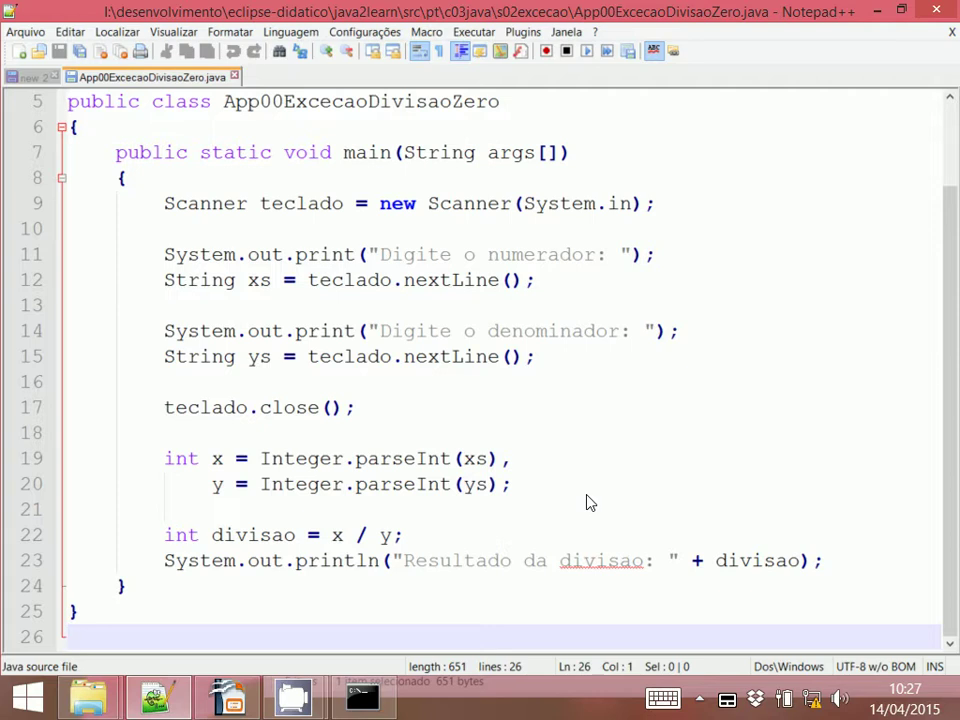
click(362, 698)
text(exit)
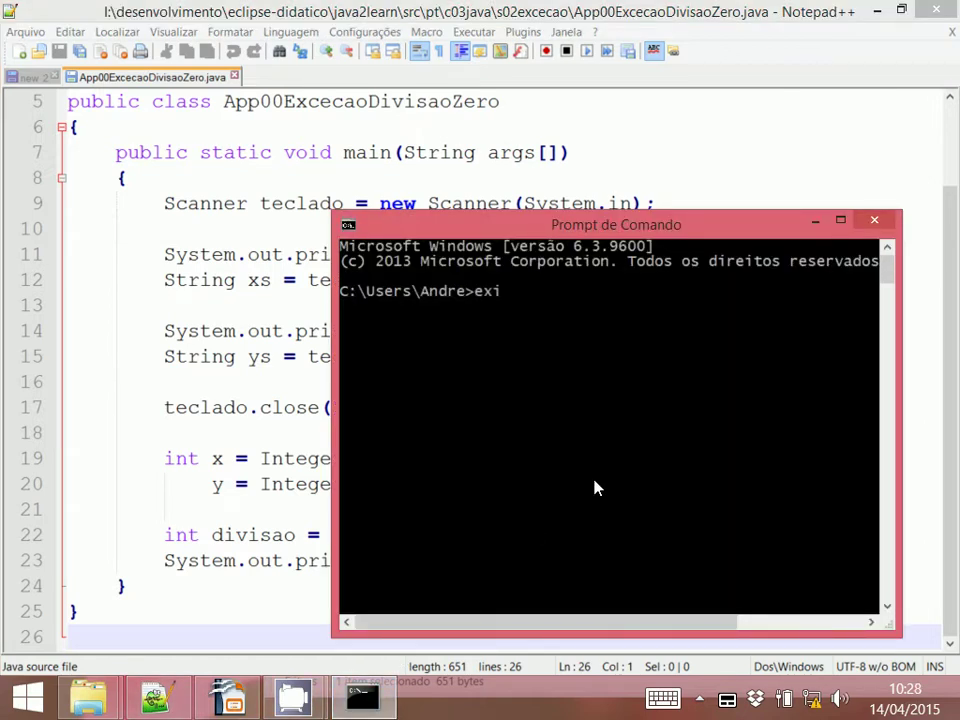
key(Return)
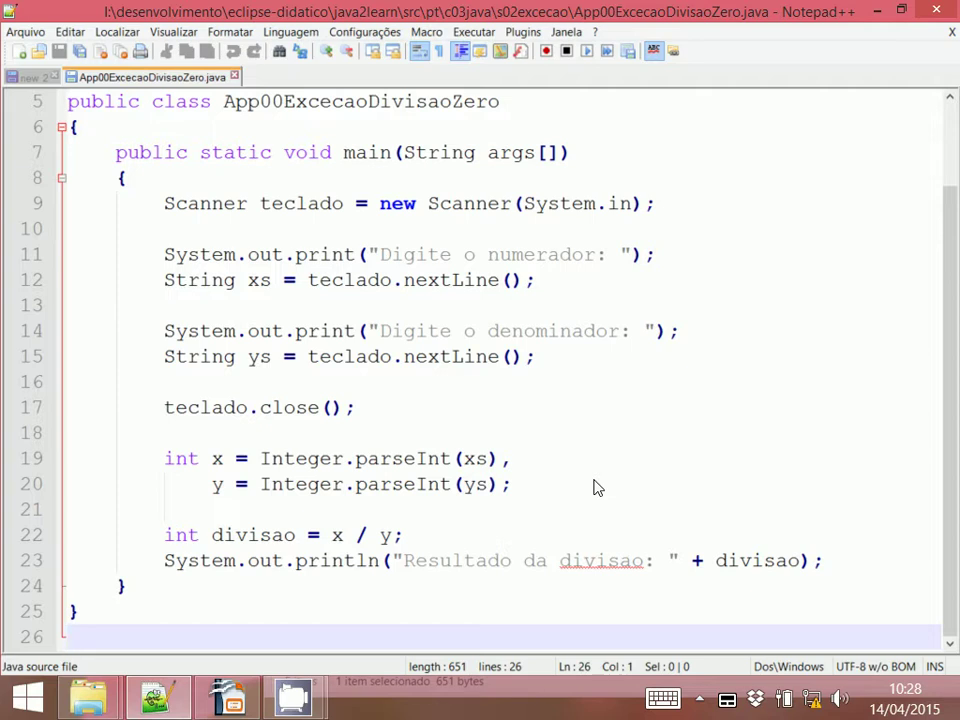
Try to launch Eclipse JEE and Eclipse Modeling, dismissing the dialog after each attempt.
click(27, 697)
key(Escape)
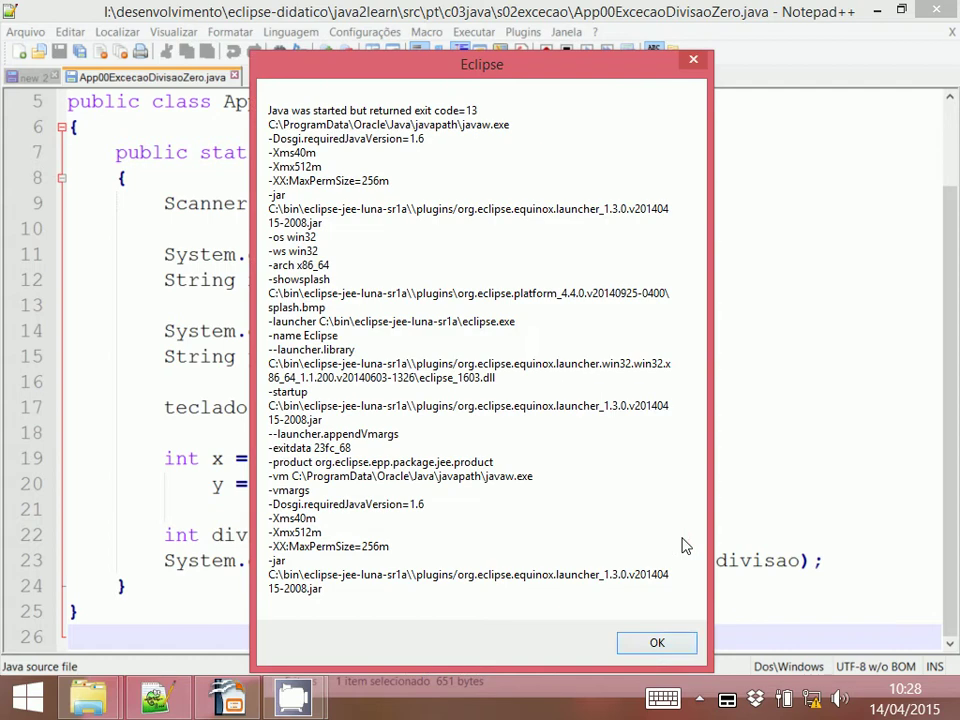
click(655, 645)
click(28, 698)
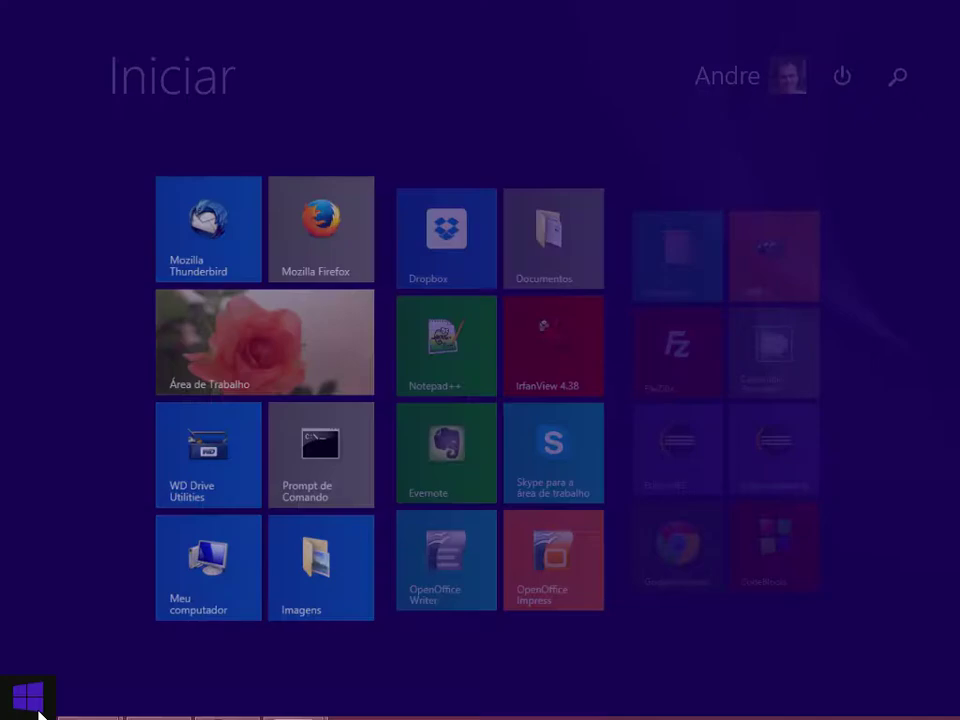
key(Escape)
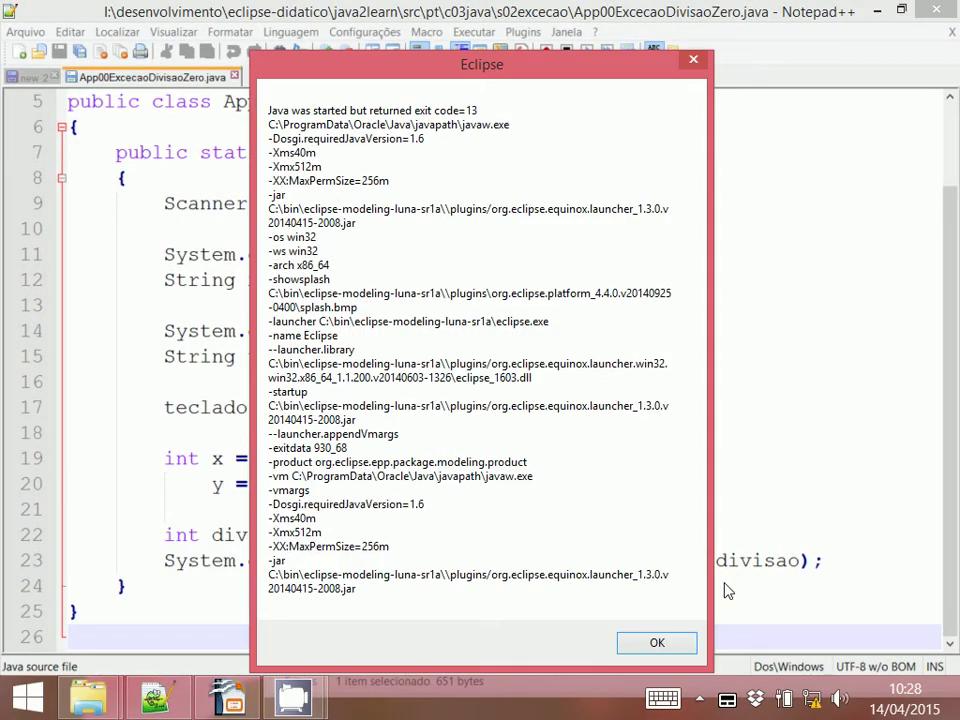
click(674, 652)
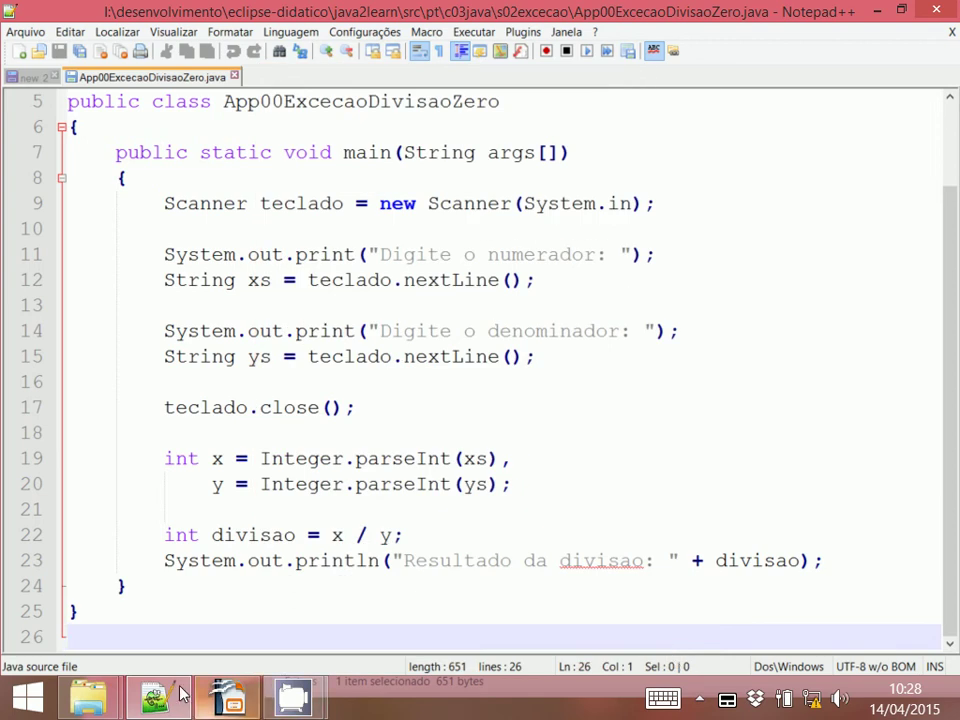
Bring the s02excecao folder window to the front and open Piteco (I:) in a new Meu computador window.
mouse_move(95, 700)
click(508, 514)
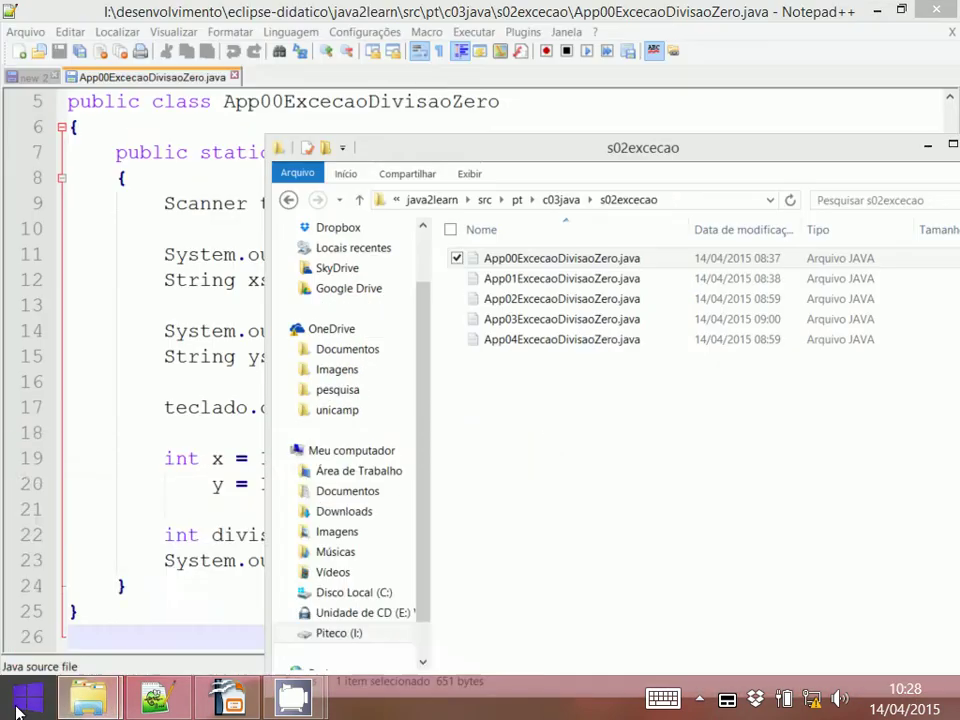
click(20, 700)
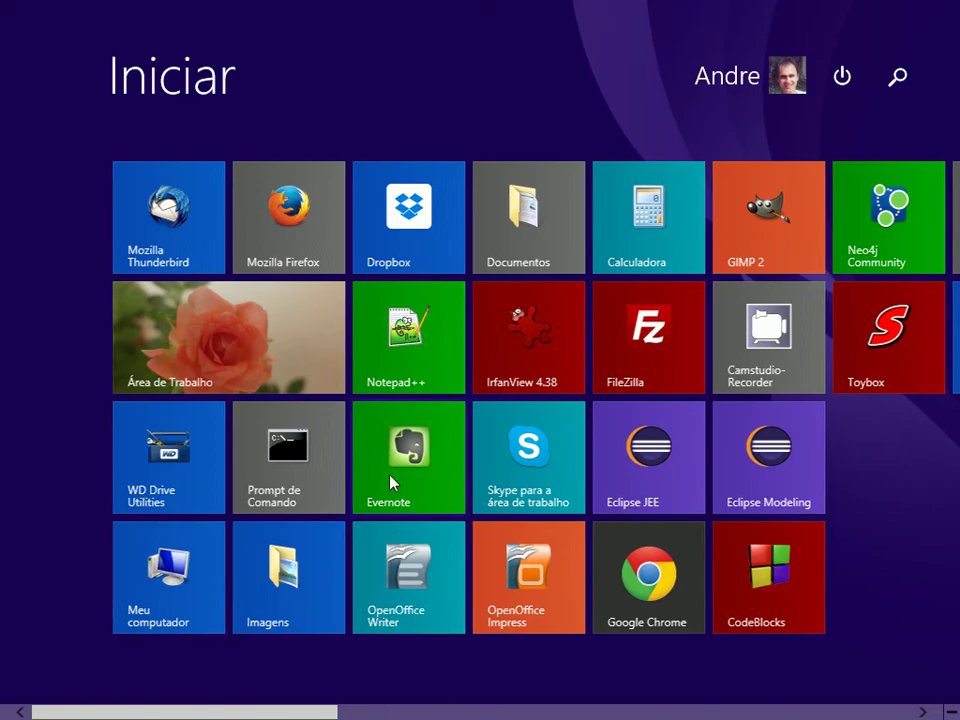
click(165, 560)
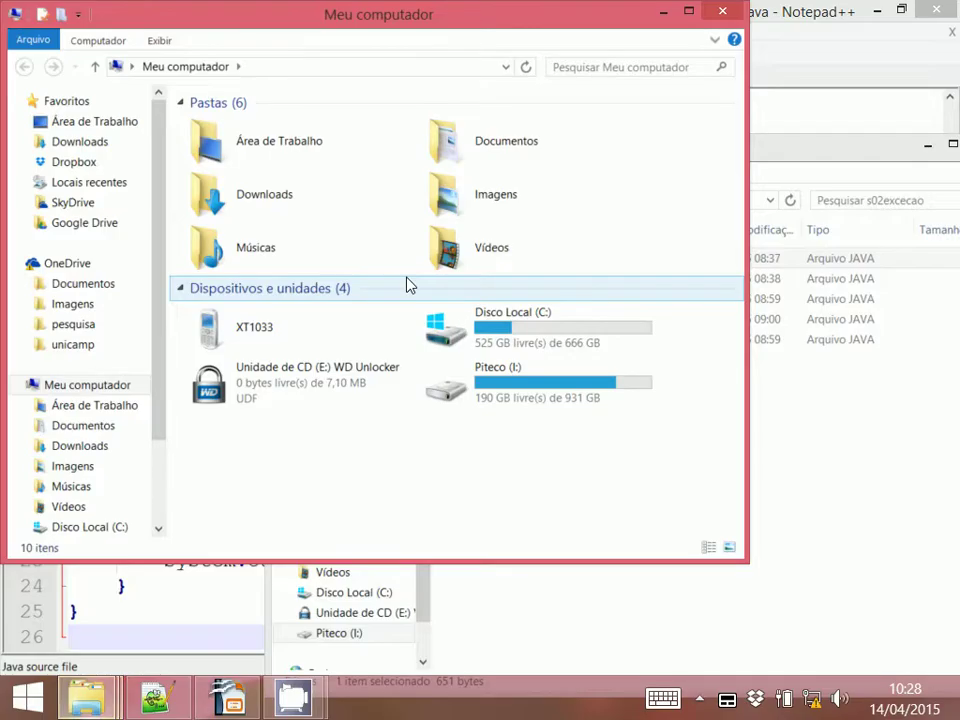
double_click(487, 374)
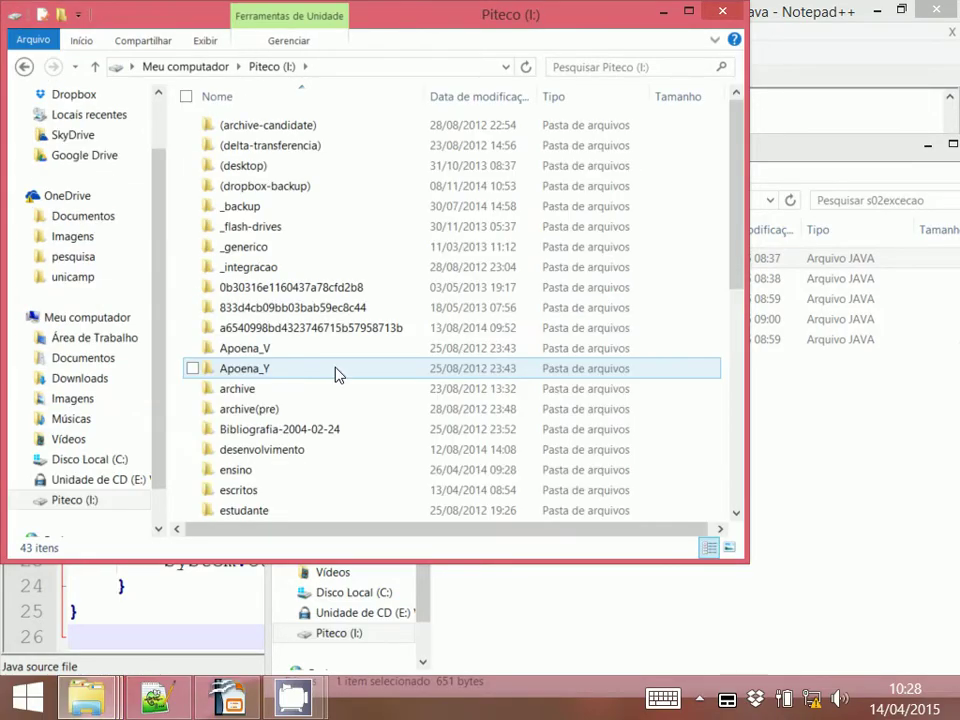
Browse on Piteco (I:) to software-new\windows\desenvolvimento\eclipse\4.4-luna.
click(285, 376)
key(s)
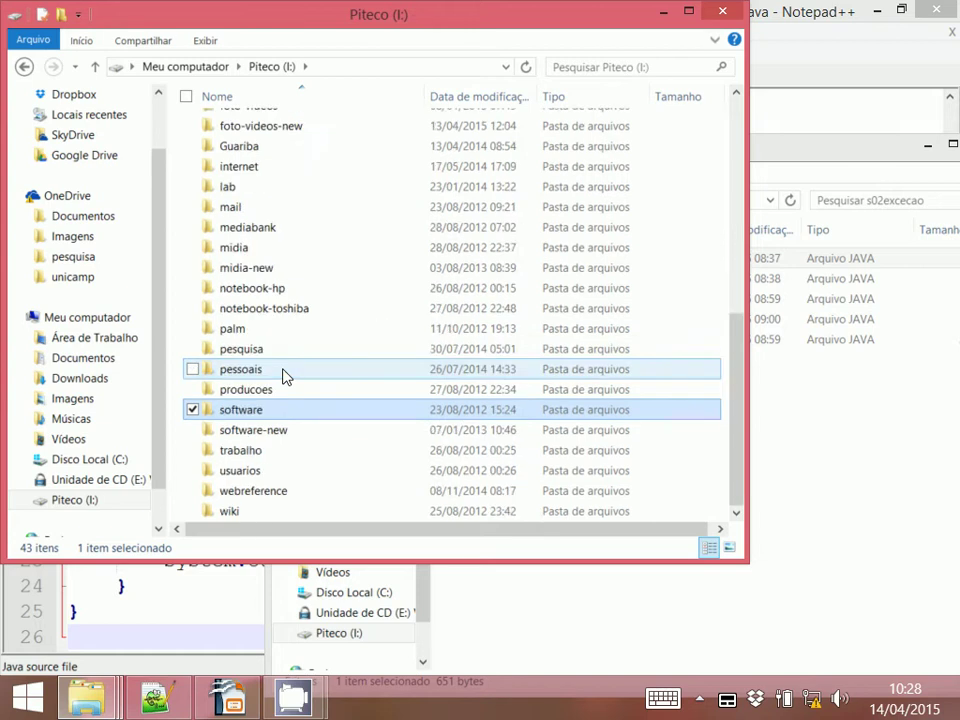
key(Down)
key(Return)
drag(284, 328, 285, 191)
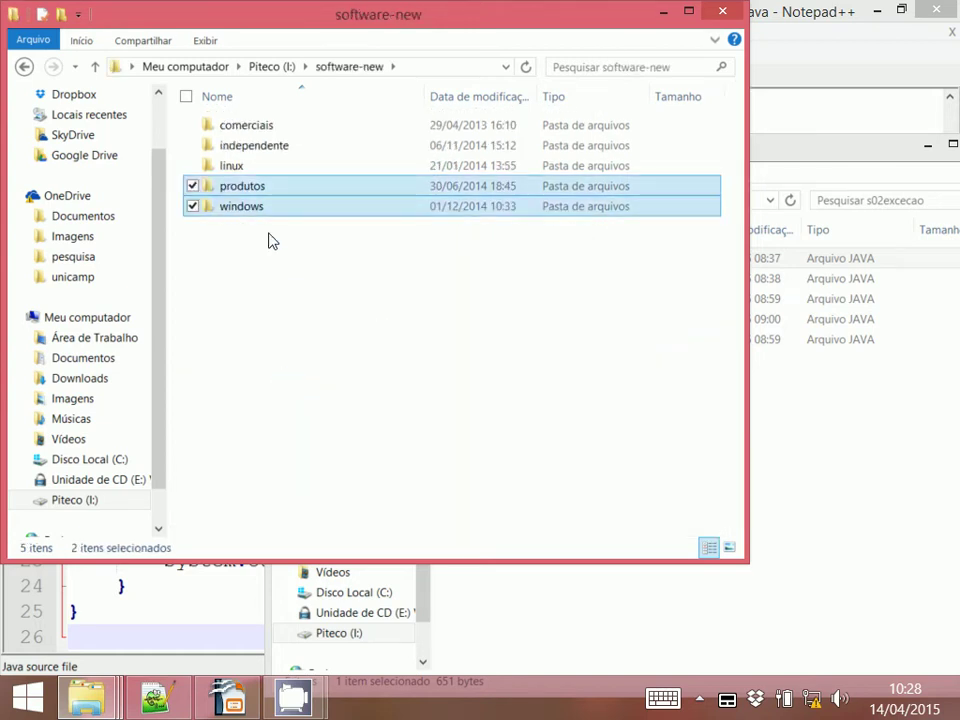
double_click(272, 208)
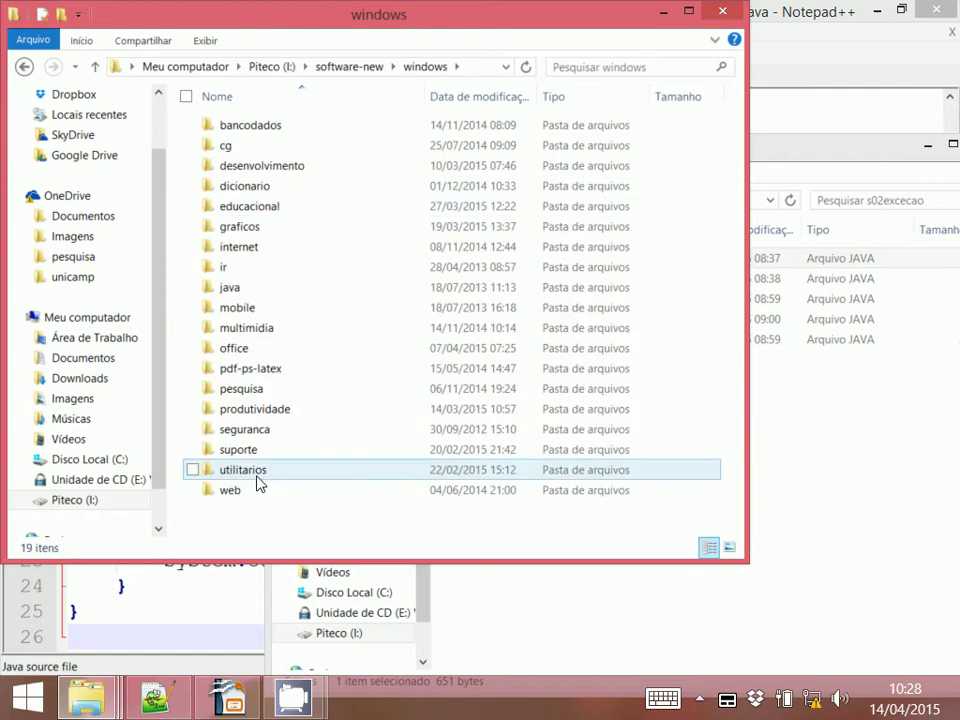
click(282, 164)
double_click(282, 164)
double_click(272, 165)
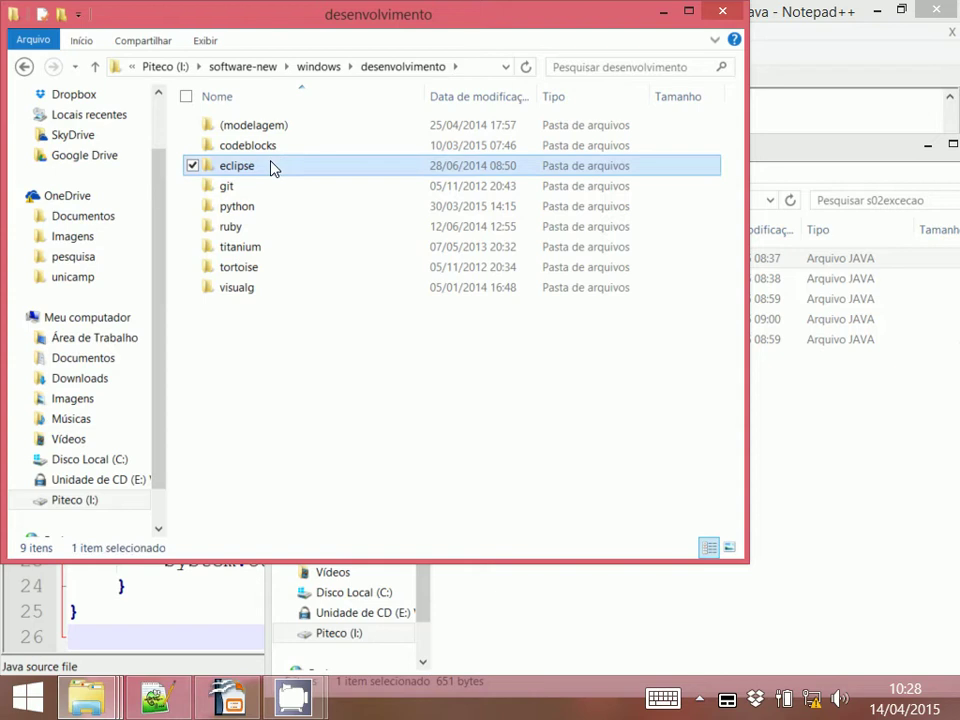
double_click(272, 165)
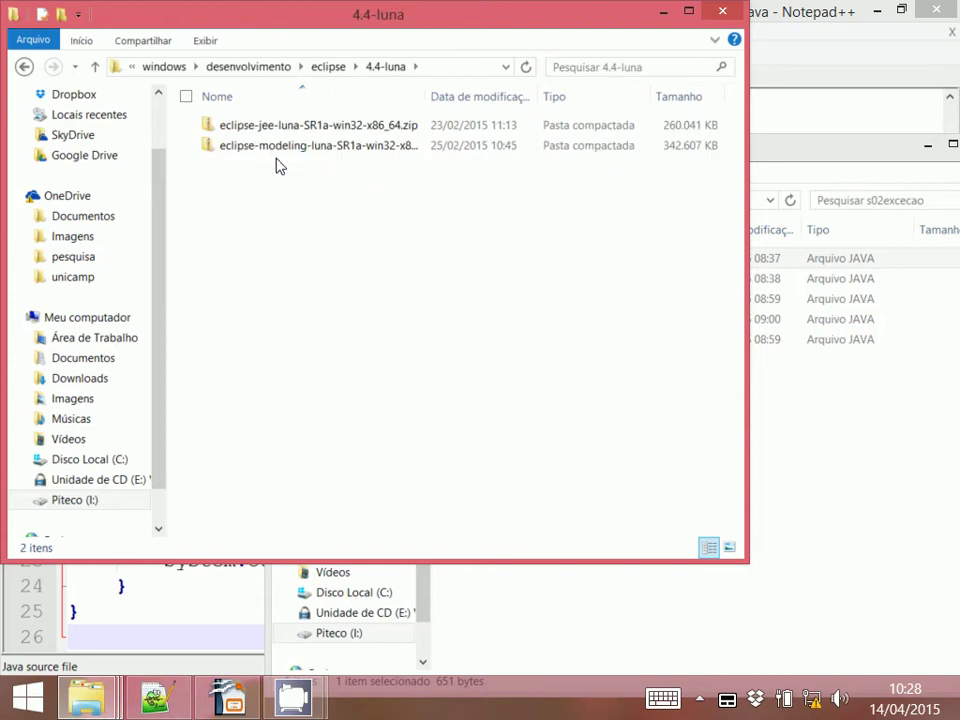
Extract eclipse-jee-luna-SR1a-win32-x86_64.zip to c:\bin with 7-Zip, into its own subfolder.
click(305, 135)
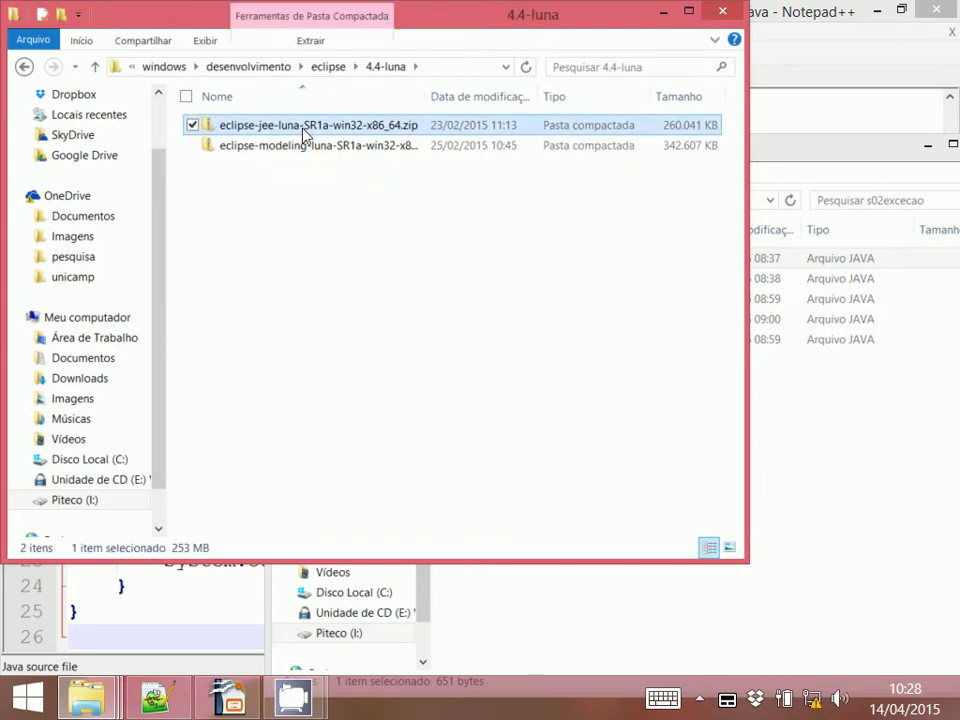
right_click(305, 135)
mouse_move(250, 198)
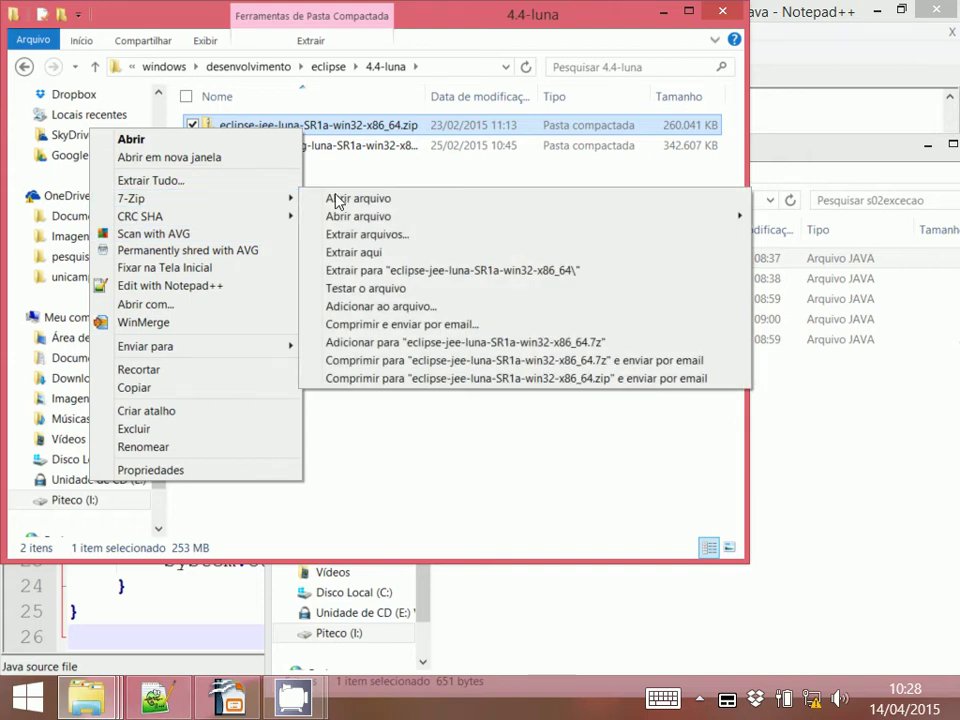
click(372, 235)
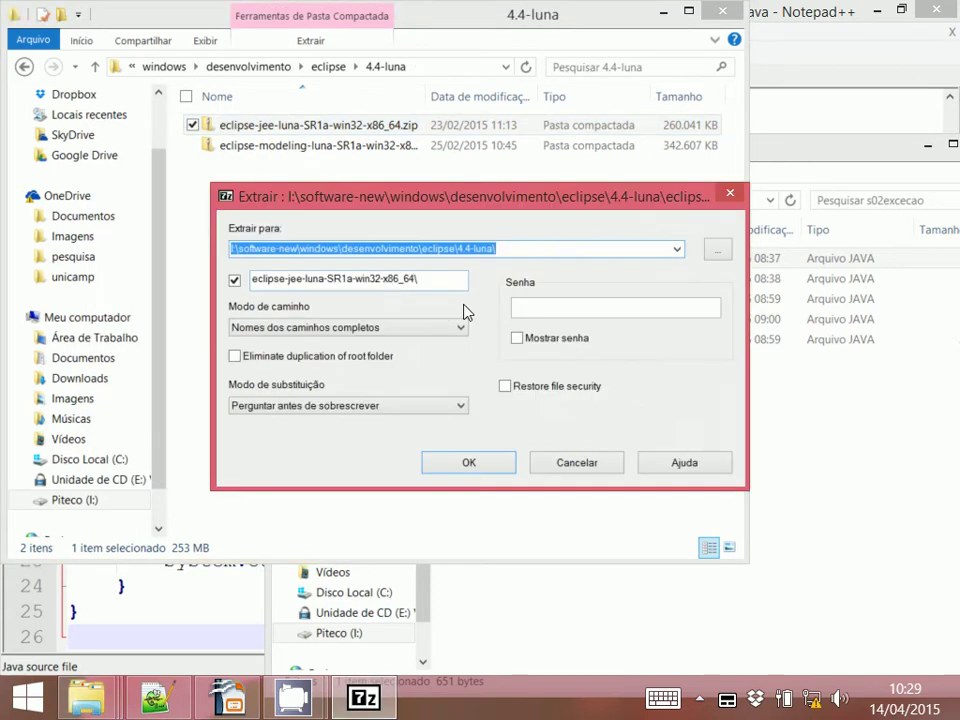
text(c:)
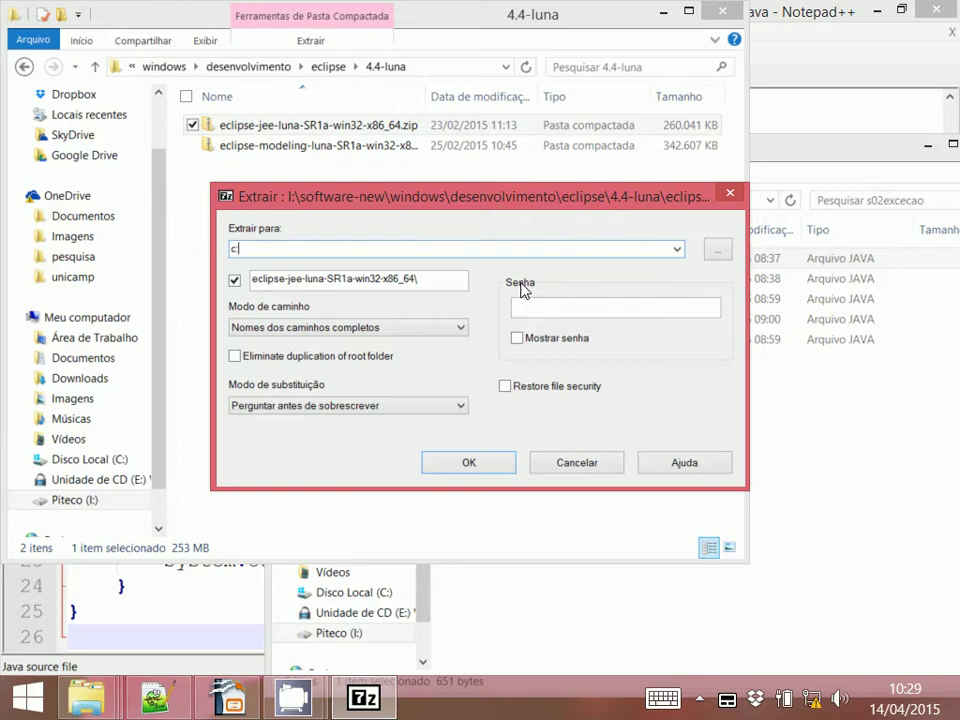
text(\bin)
click(487, 459)
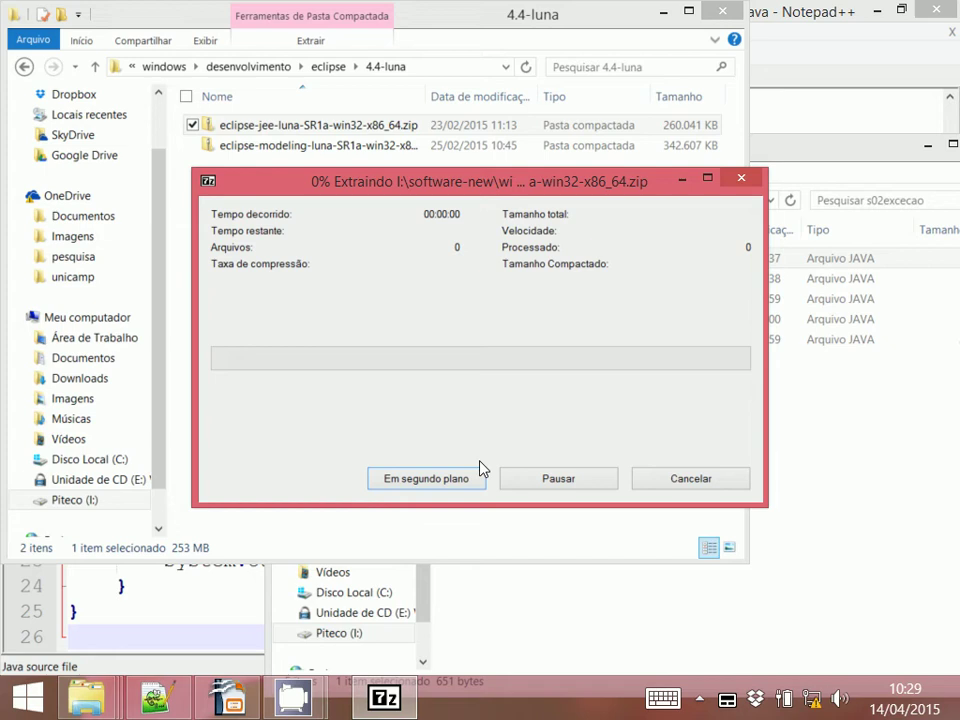
Bring the App00ExcecaoDivisaoZero source in Notepad++ to the front and check the progress of the 7-Zip extraction.
click(858, 541)
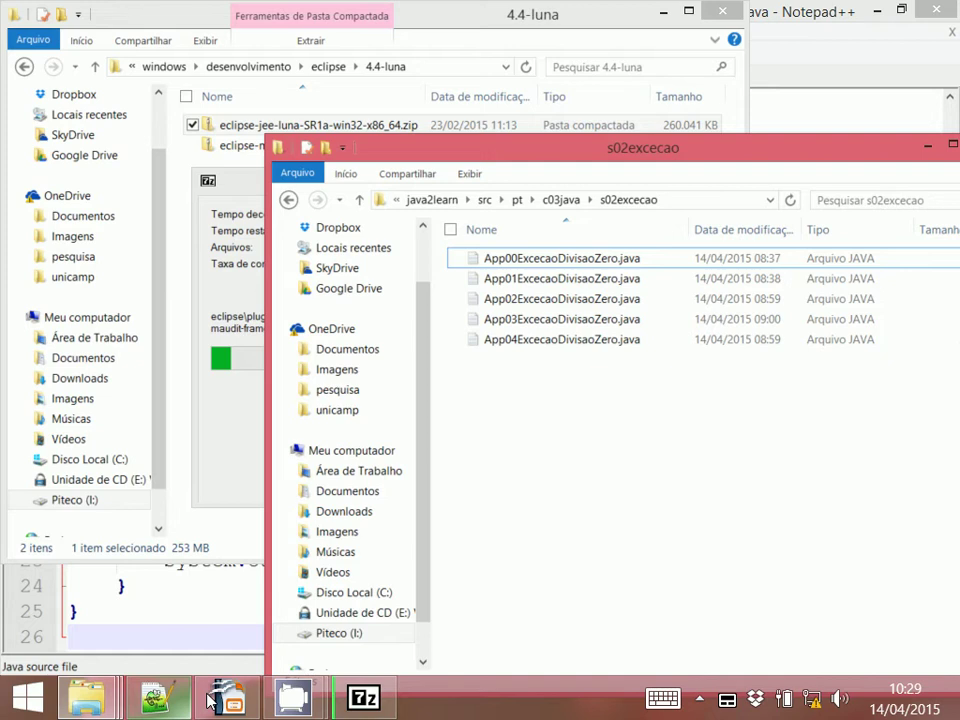
click(236, 615)
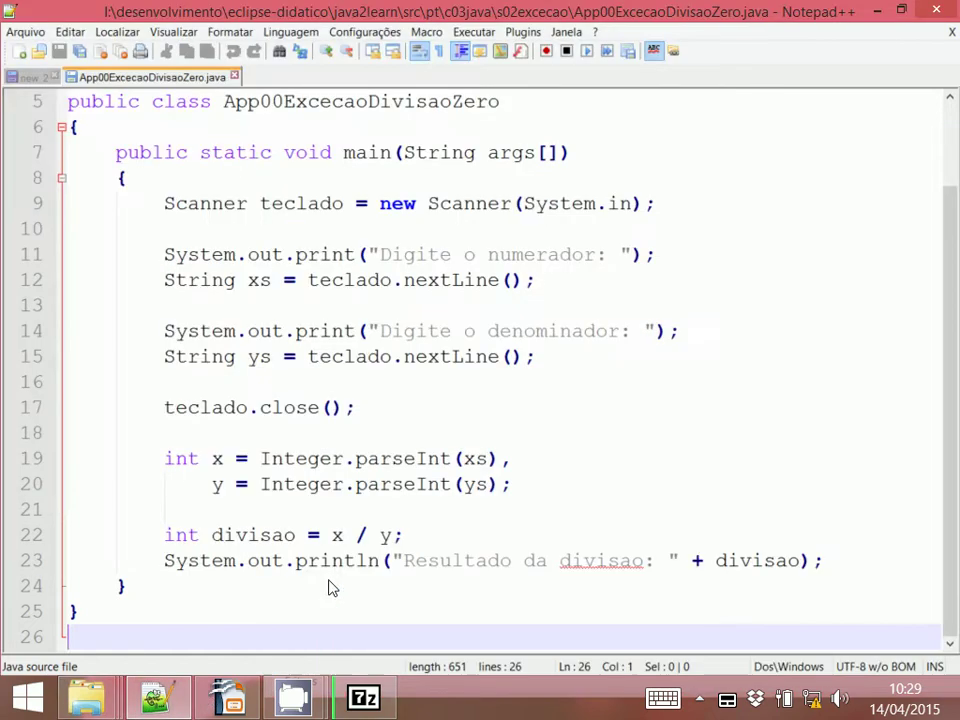
right_click(357, 698)
click(357, 698)
click(357, 698)
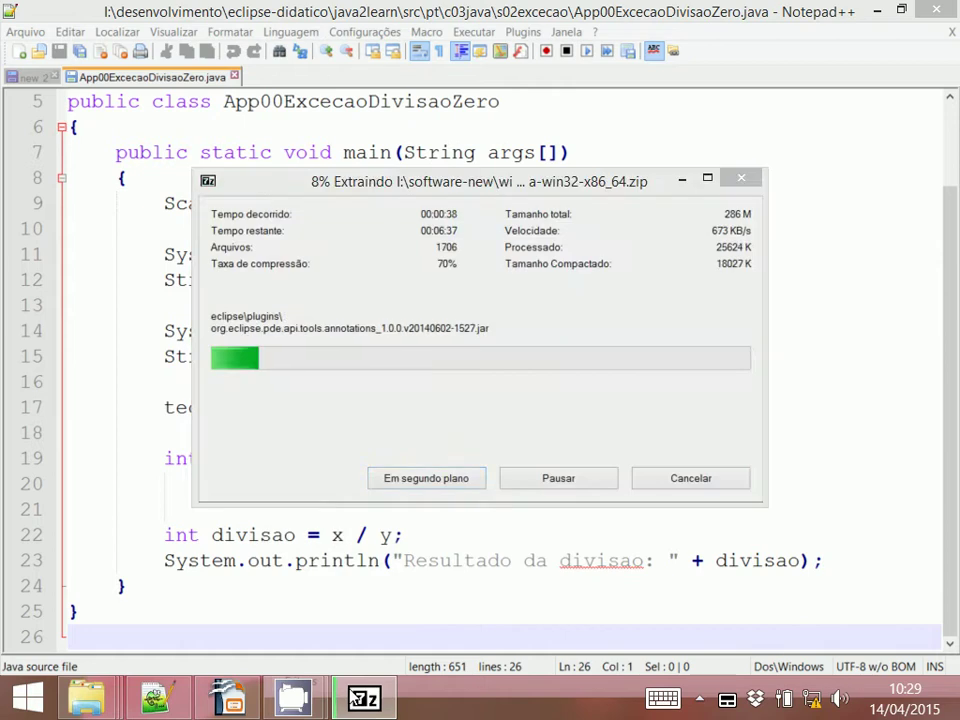
click(357, 698)
Switch to the s02excecao folder window and browse to the java2learn\bin\pt folder.
mouse_move(86, 698)
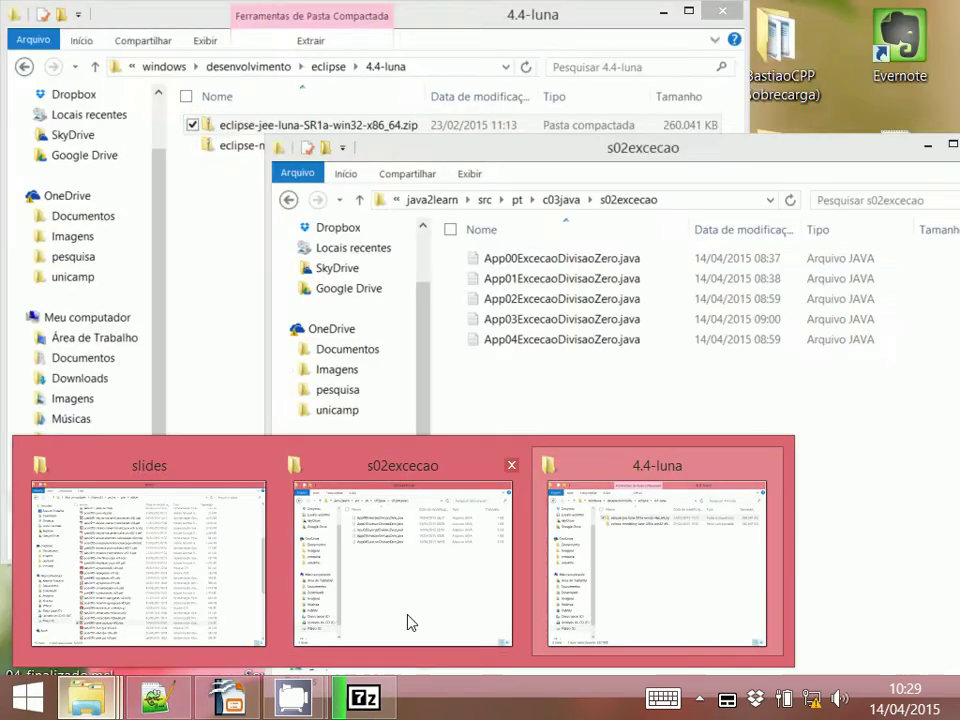
click(411, 621)
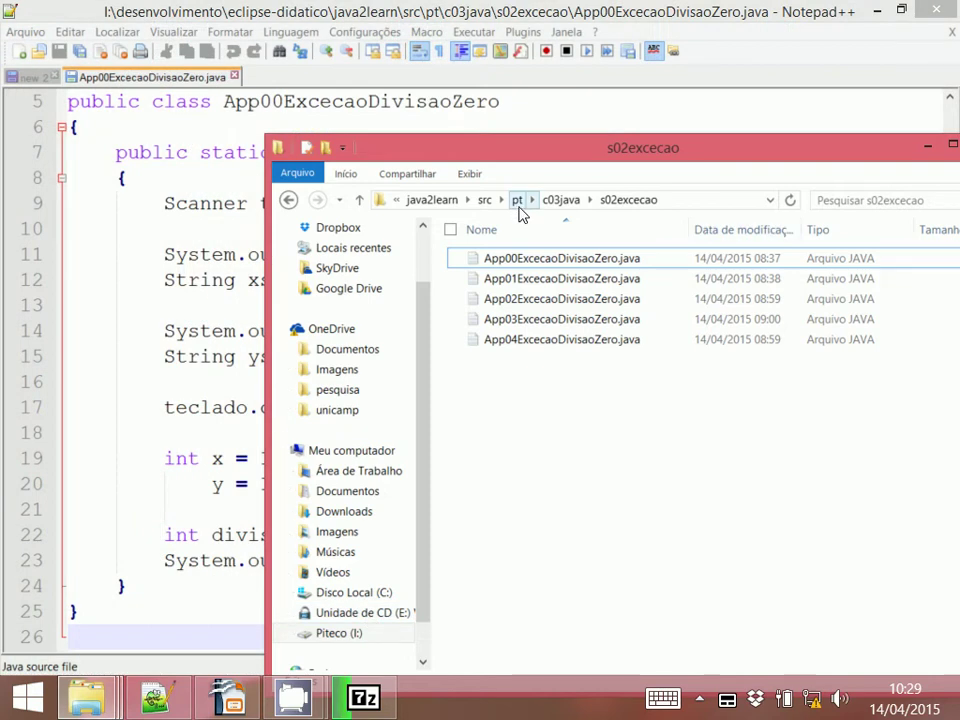
click(441, 201)
double_click(507, 286)
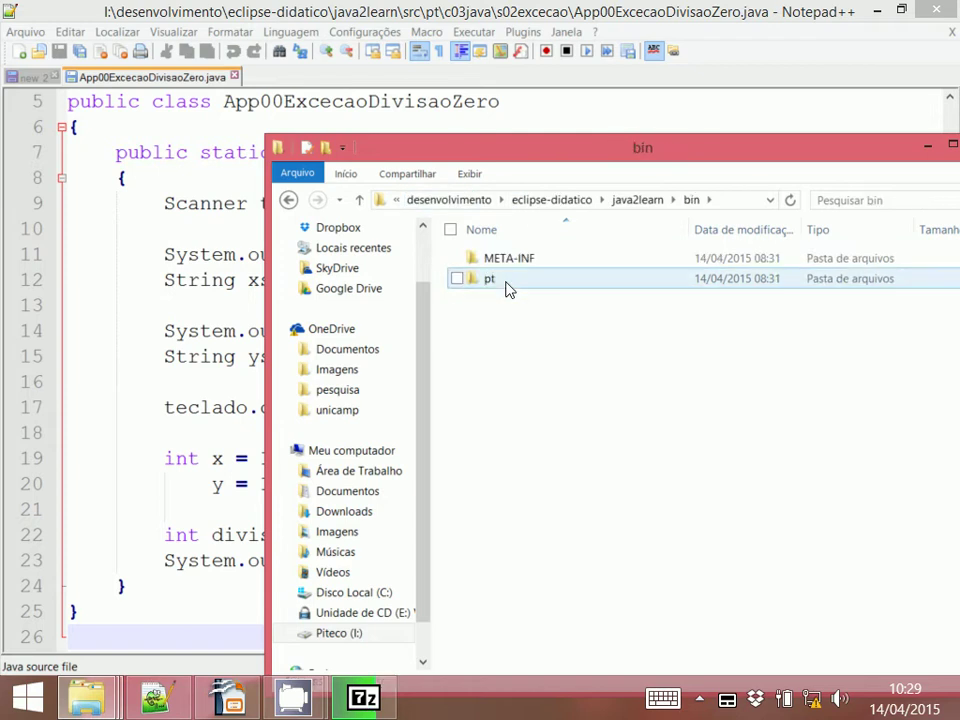
double_click(506, 283)
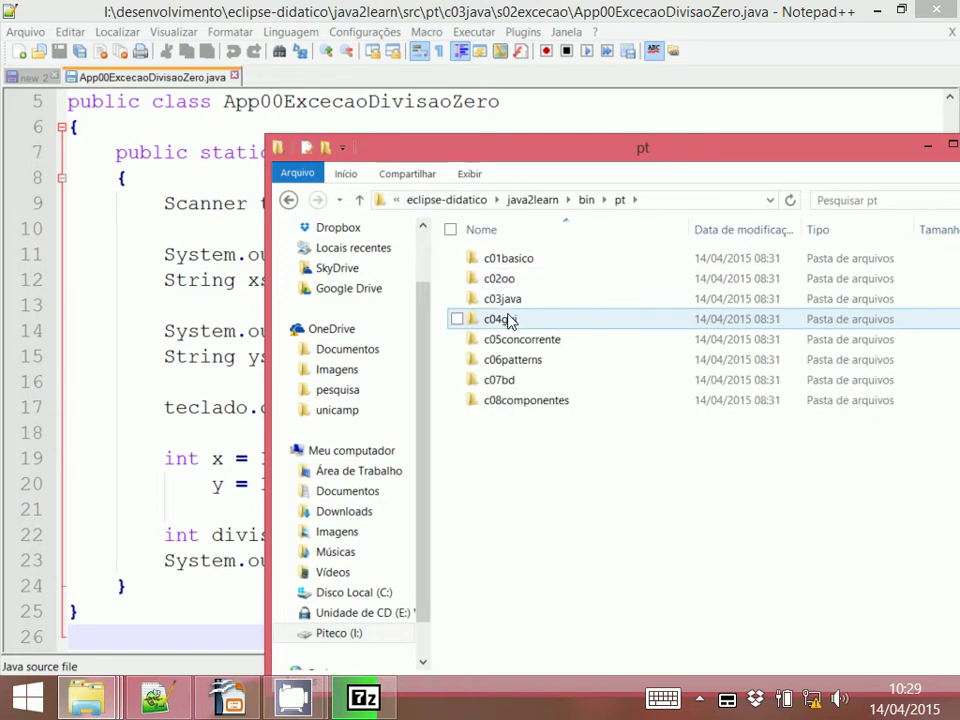
click(505, 299)
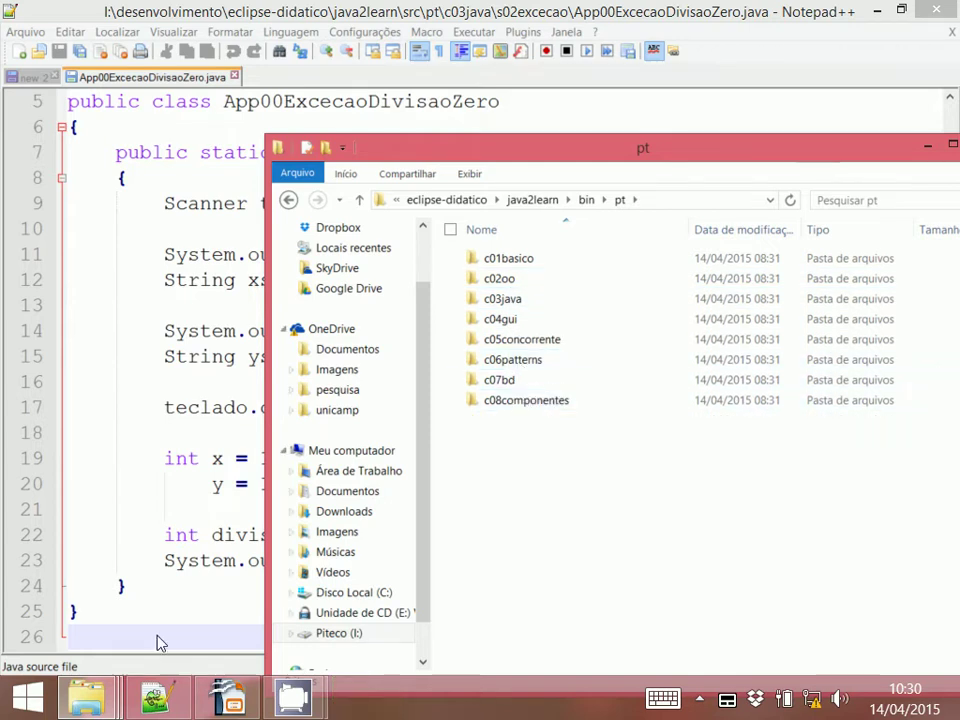
Open a new Meu computador window and browse to the bin folder on Disco Local (C:).
click(28, 698)
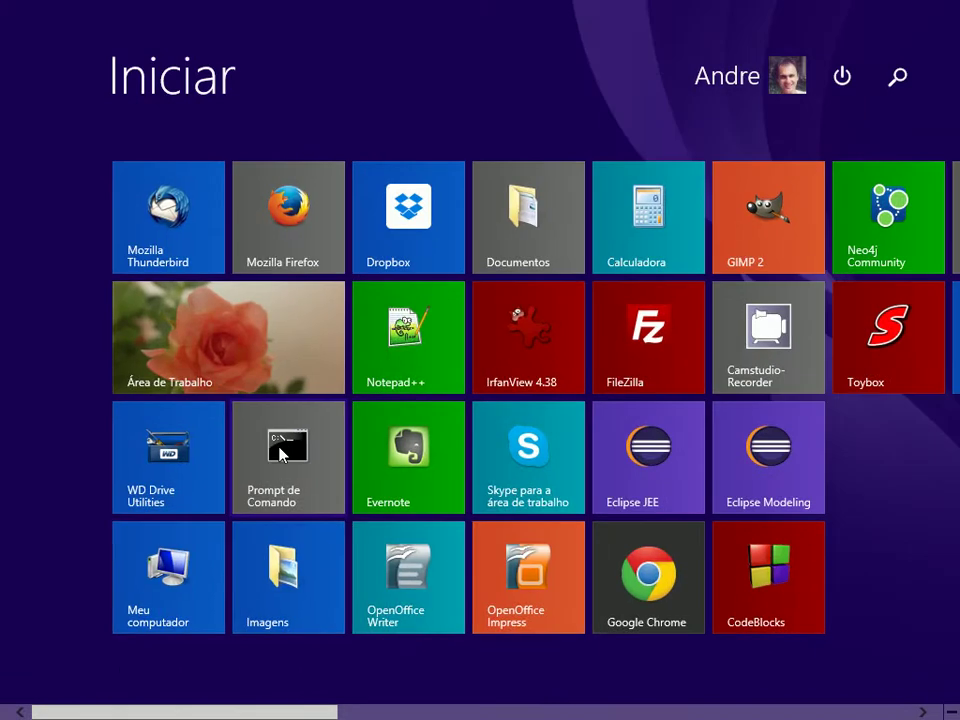
key(super)
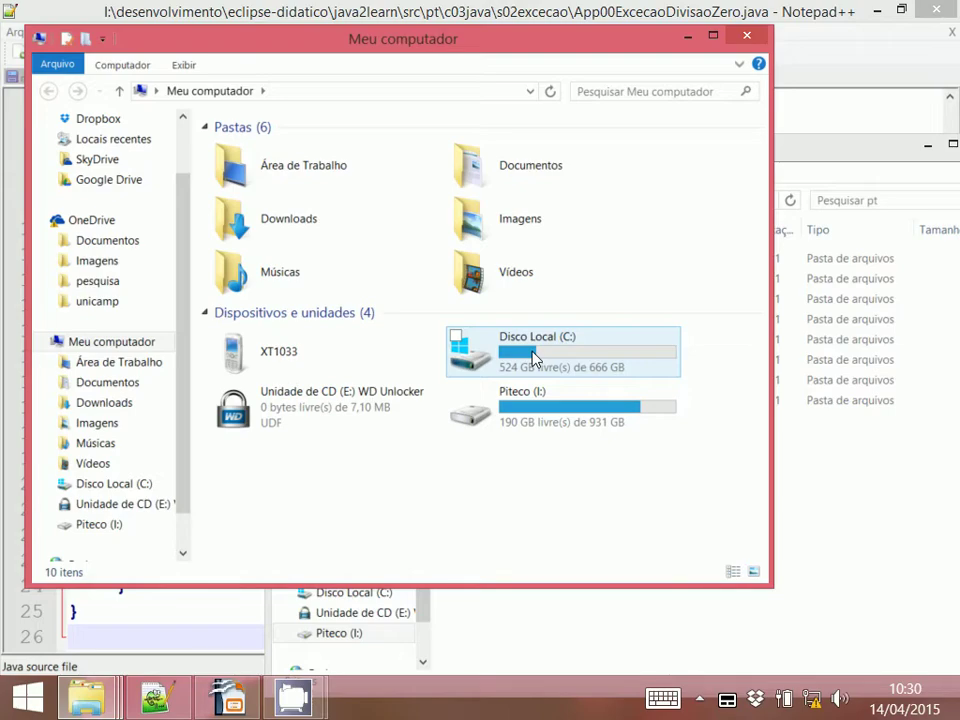
double_click(533, 358)
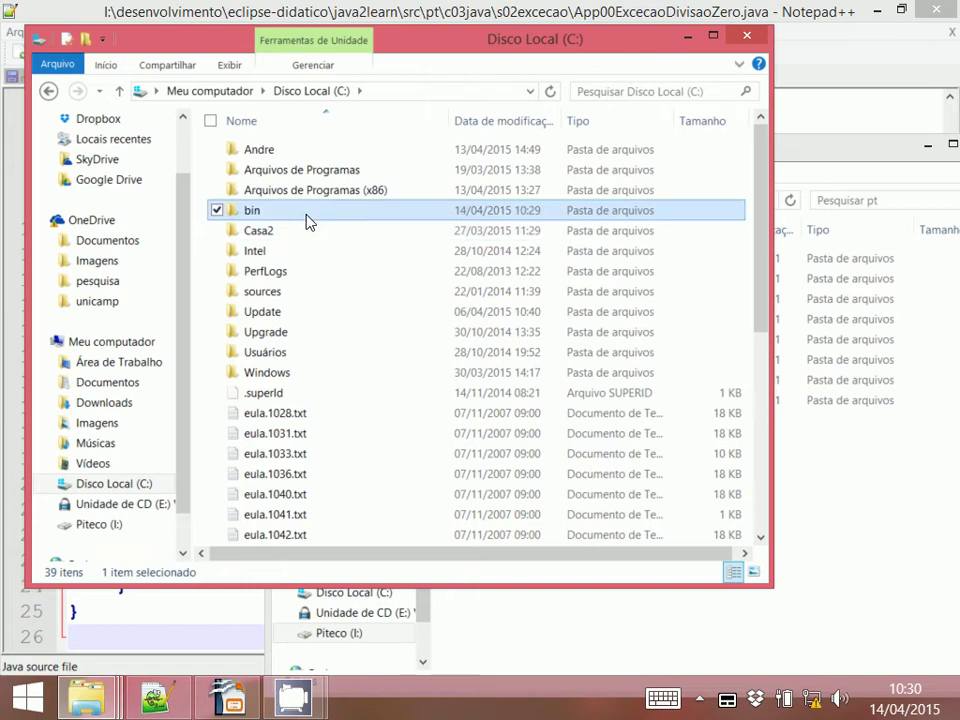
double_click(306, 212)
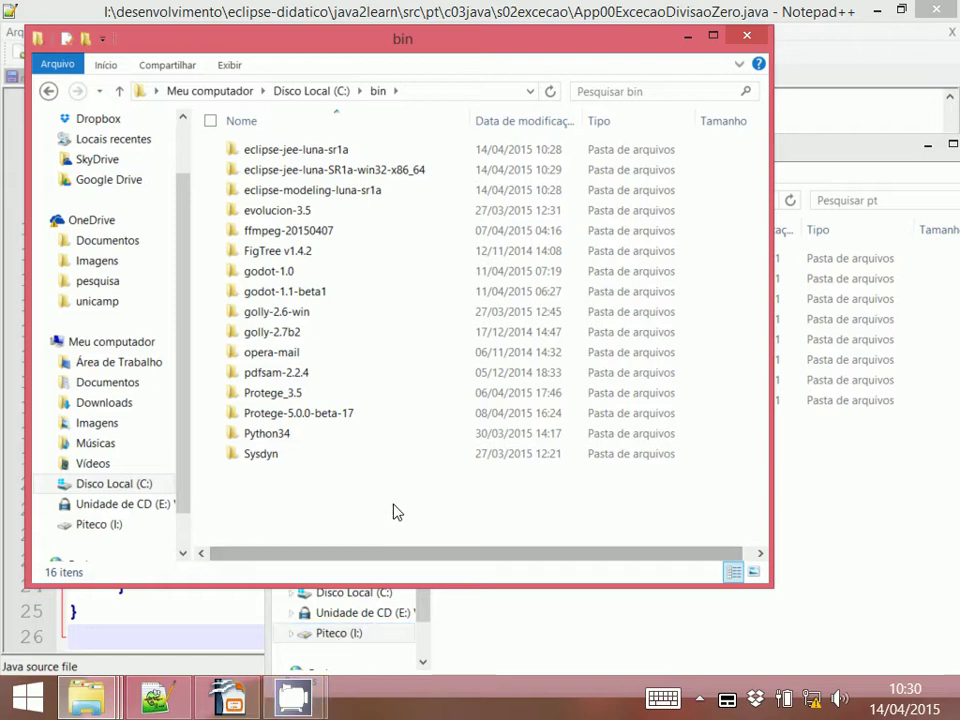
Look inside the Sysdyn folder, return to bin and sort its folders by modification date, oldest first.
double_click(276, 455)
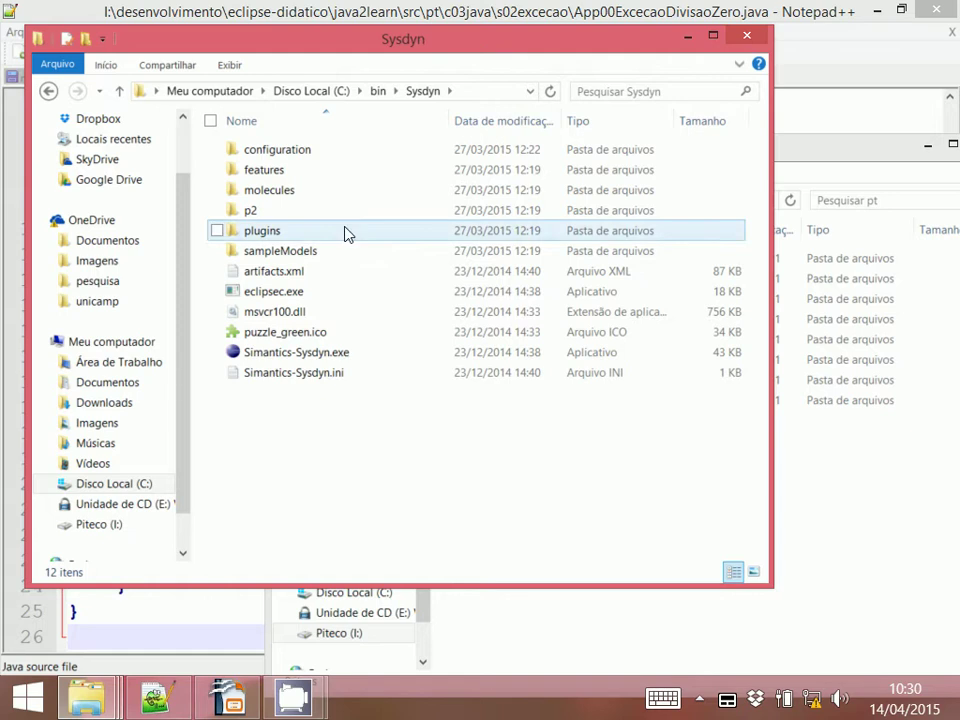
click(378, 91)
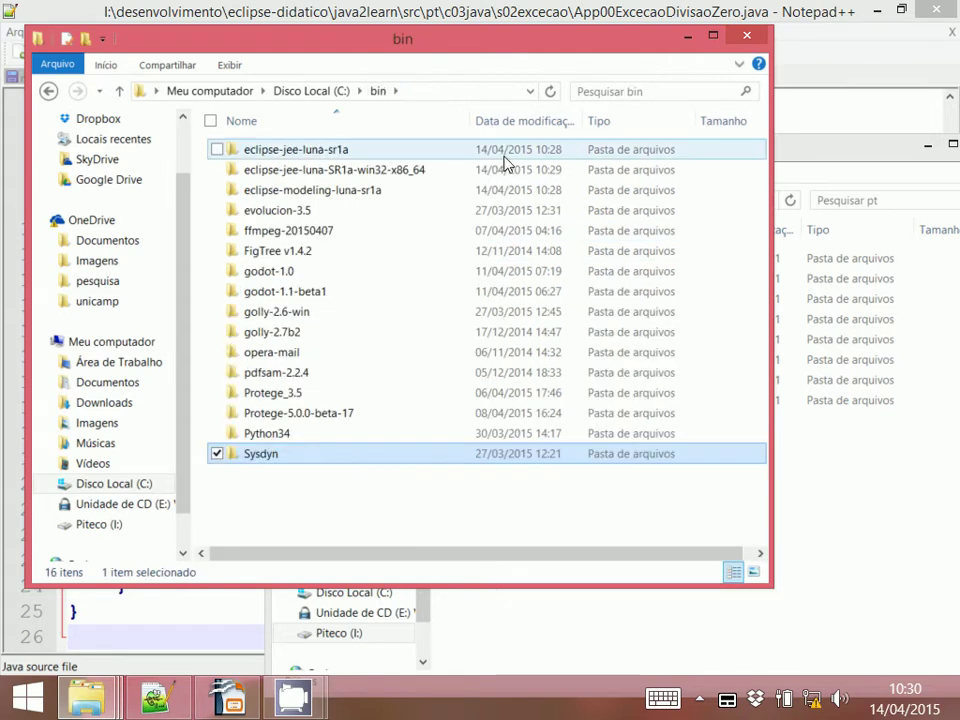
click(540, 121)
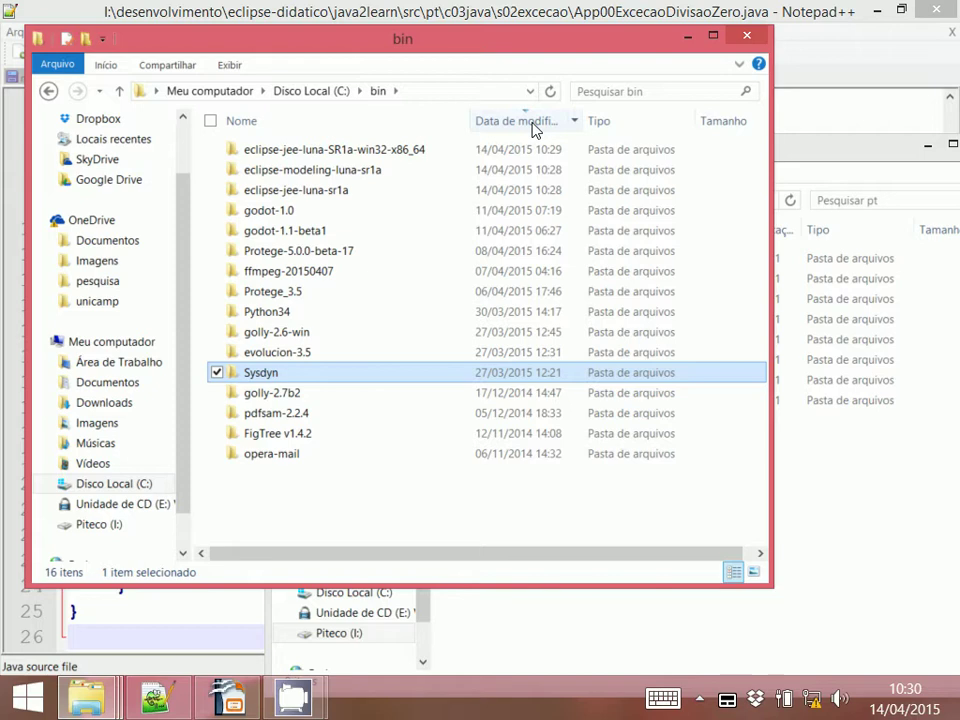
click(535, 121)
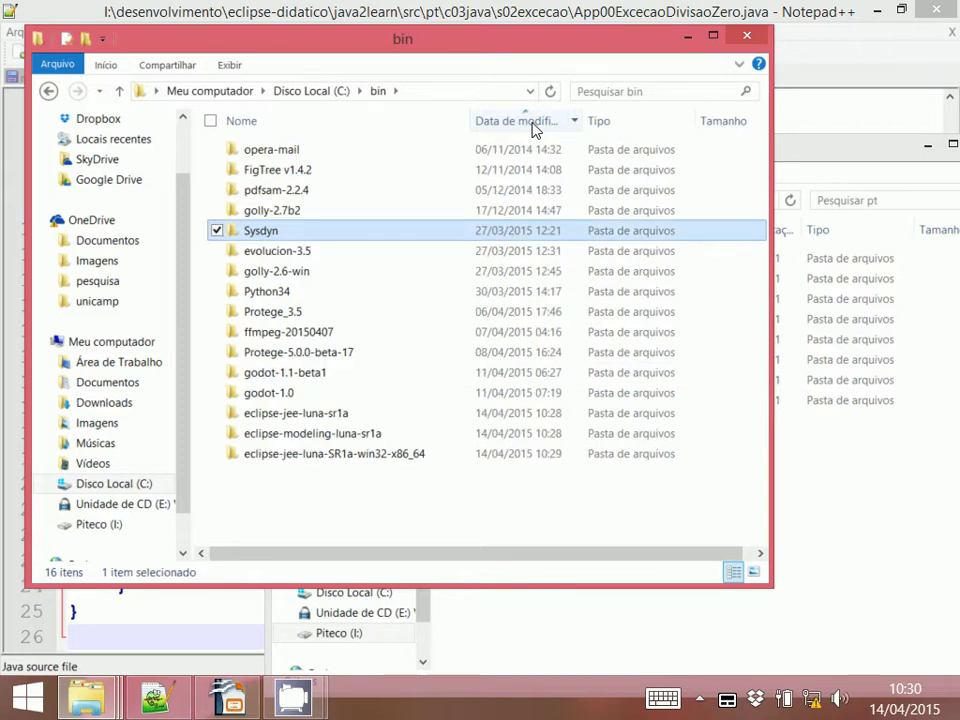
Try to launch eclipse.exe from the eclipse folder in eclipse-jee-luna-SR1a-win32-x86_64 and dismiss the dialog.
double_click(397, 463)
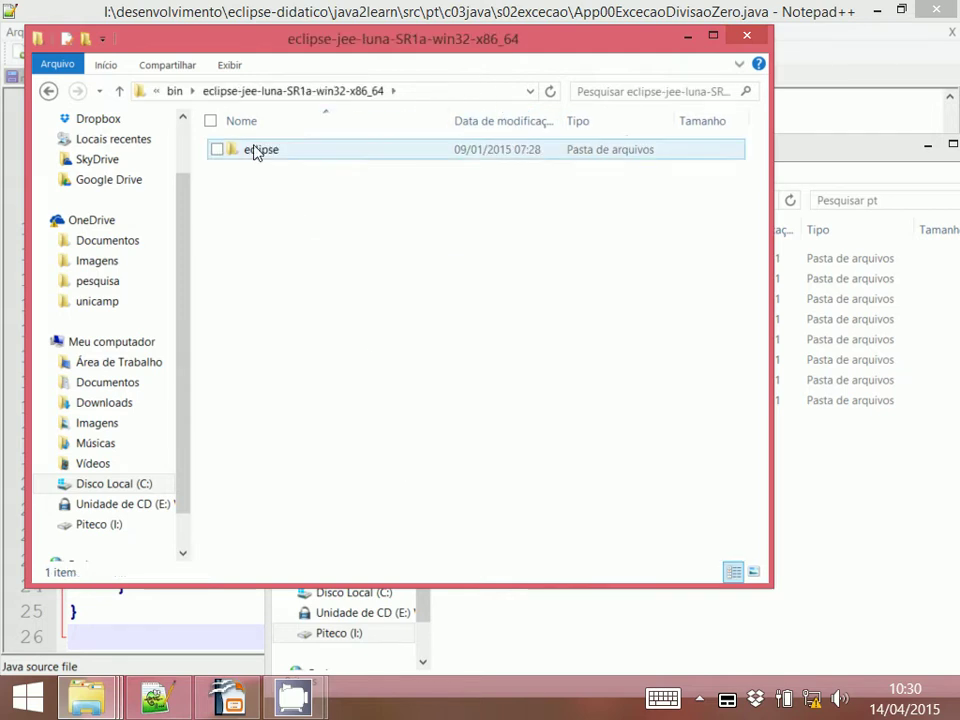
double_click(255, 150)
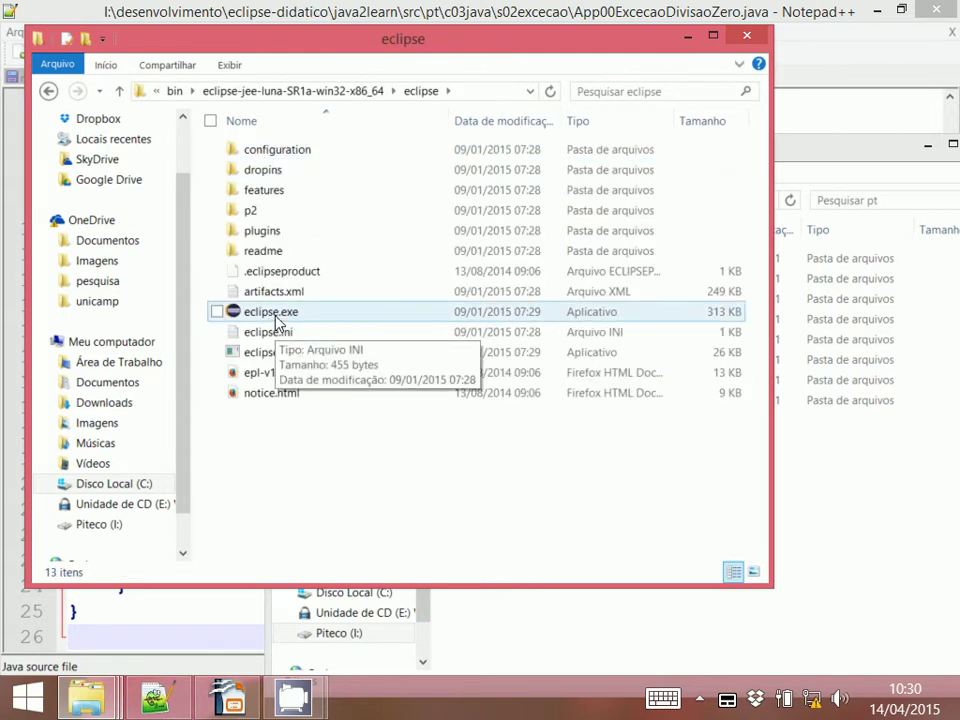
click(276, 316)
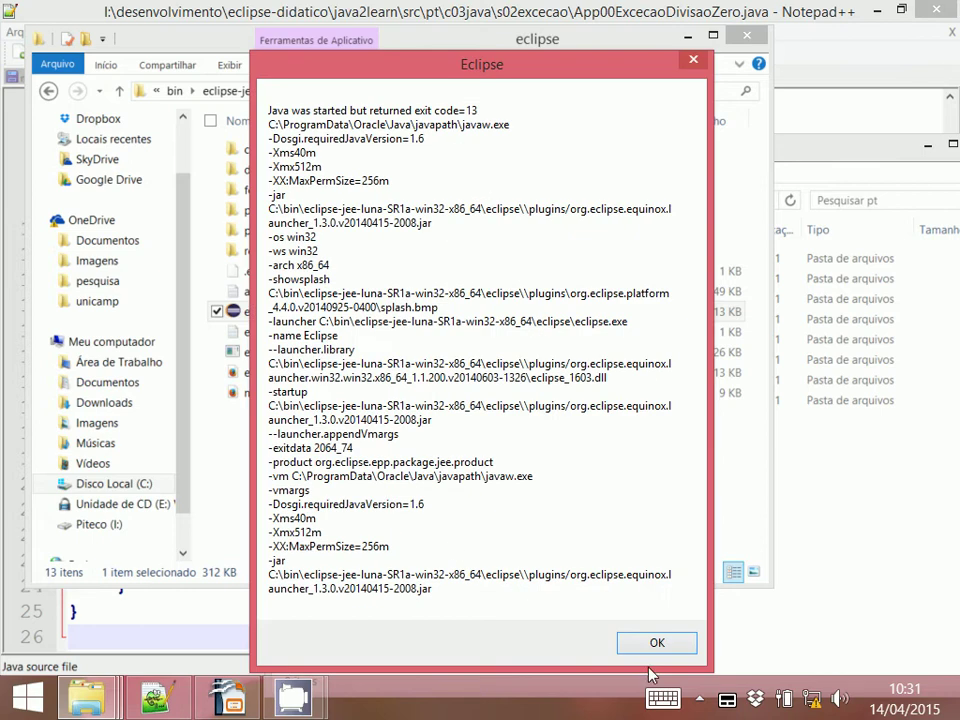
click(657, 645)
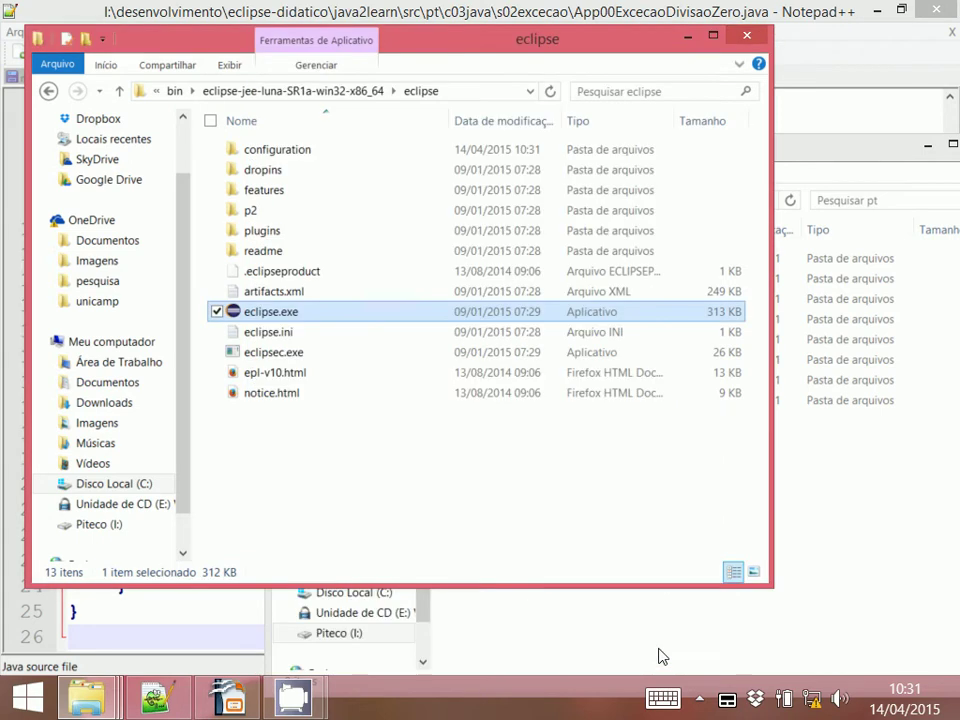
Bring the App00ExcecaoDivisaoZero.java source in Notepad++ to the front and open a Command Prompt.
click(516, 493)
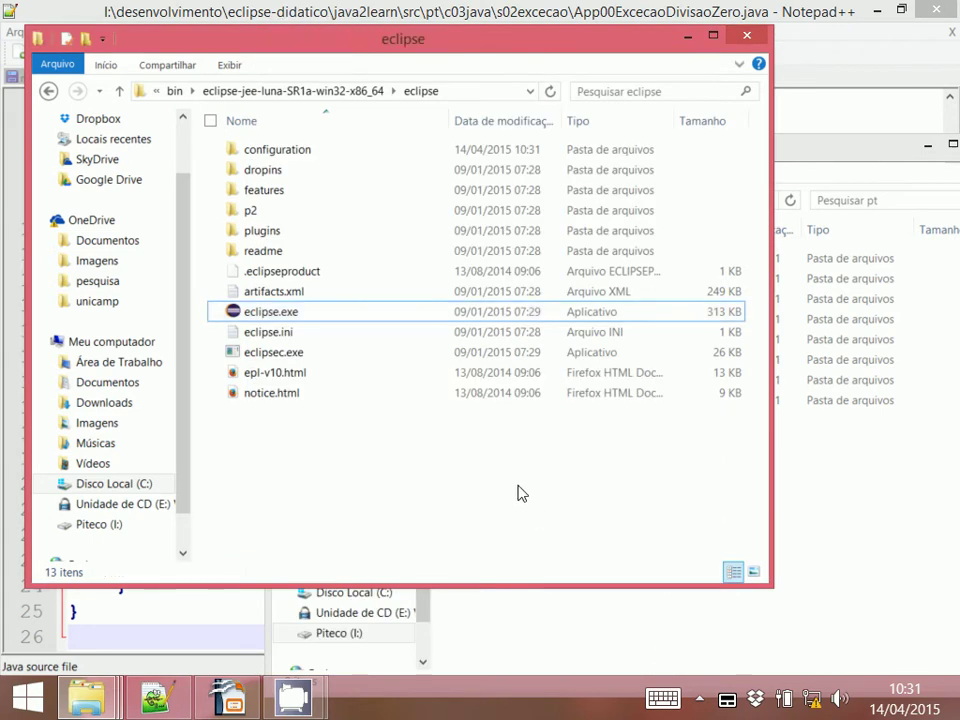
click(619, 18)
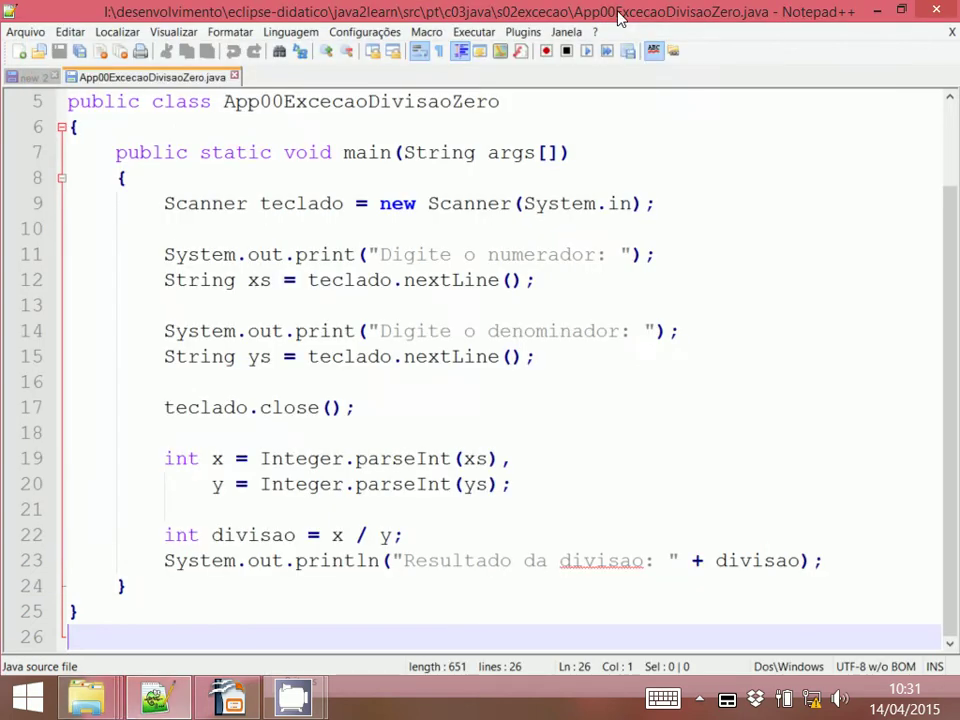
click(27, 698)
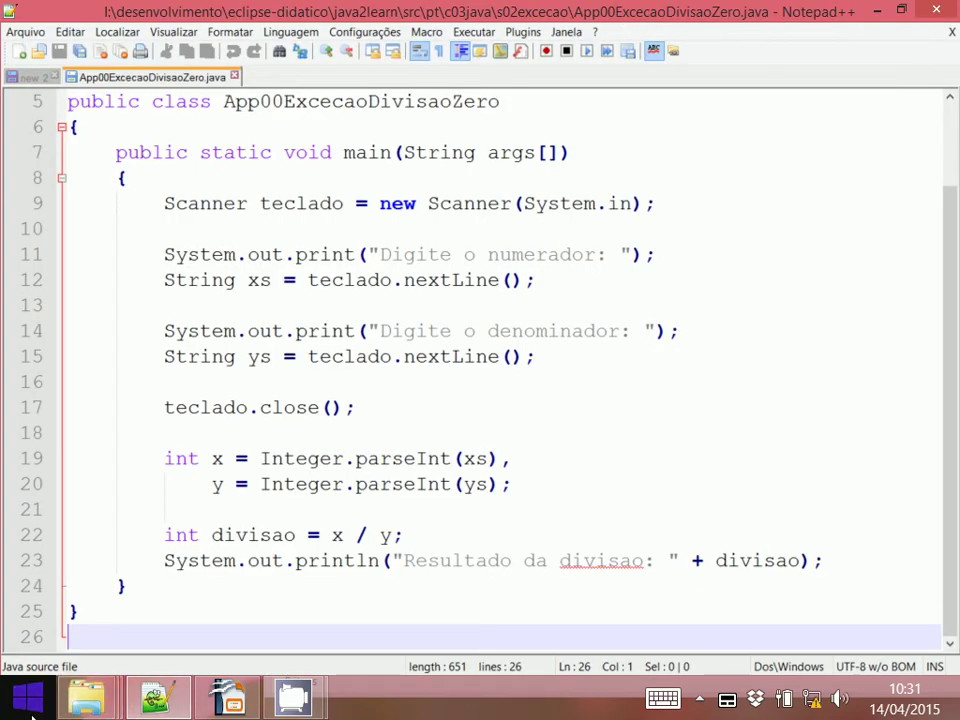
click(330, 483)
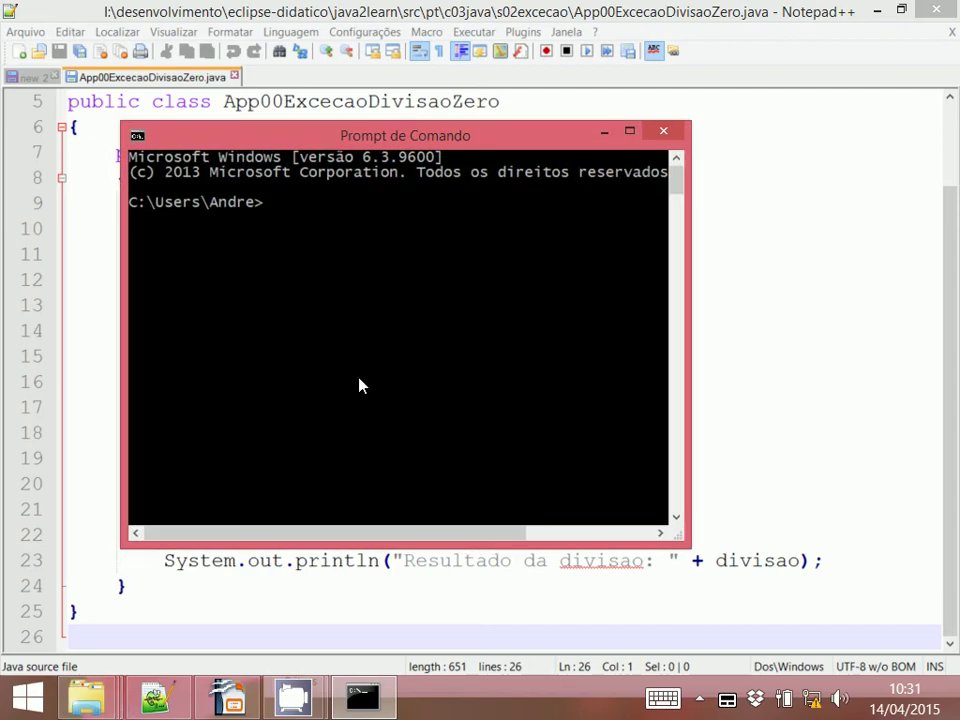
Switch to the eclipse folder window and browse to Arquivos de Programas\Java\jdk1.8.0_11\bin on Disco Local (C:).
mouse_move(87, 698)
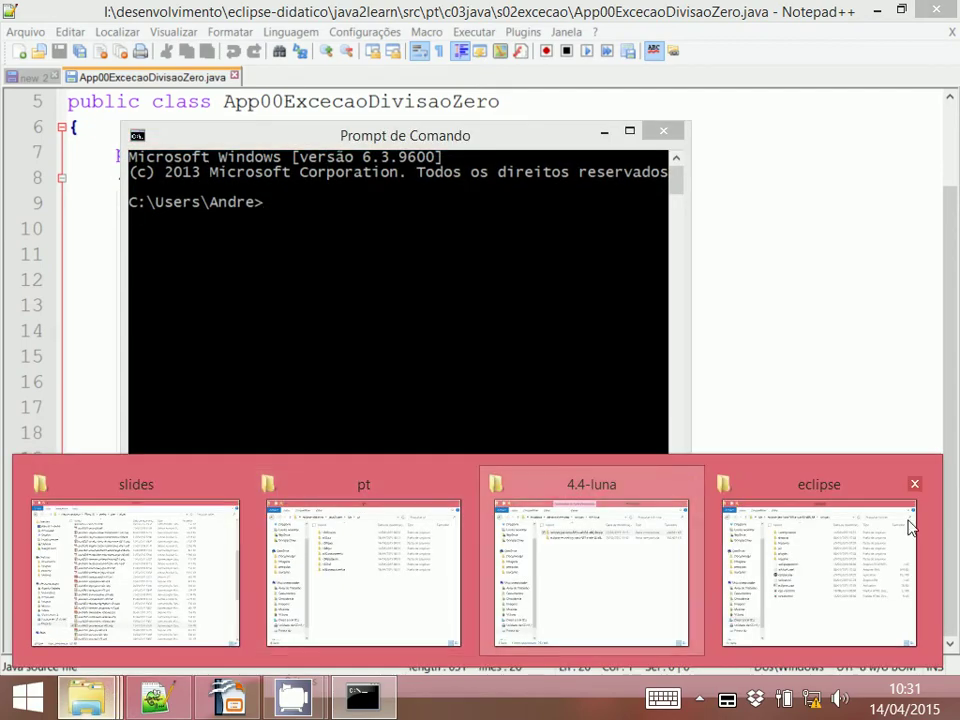
click(753, 512)
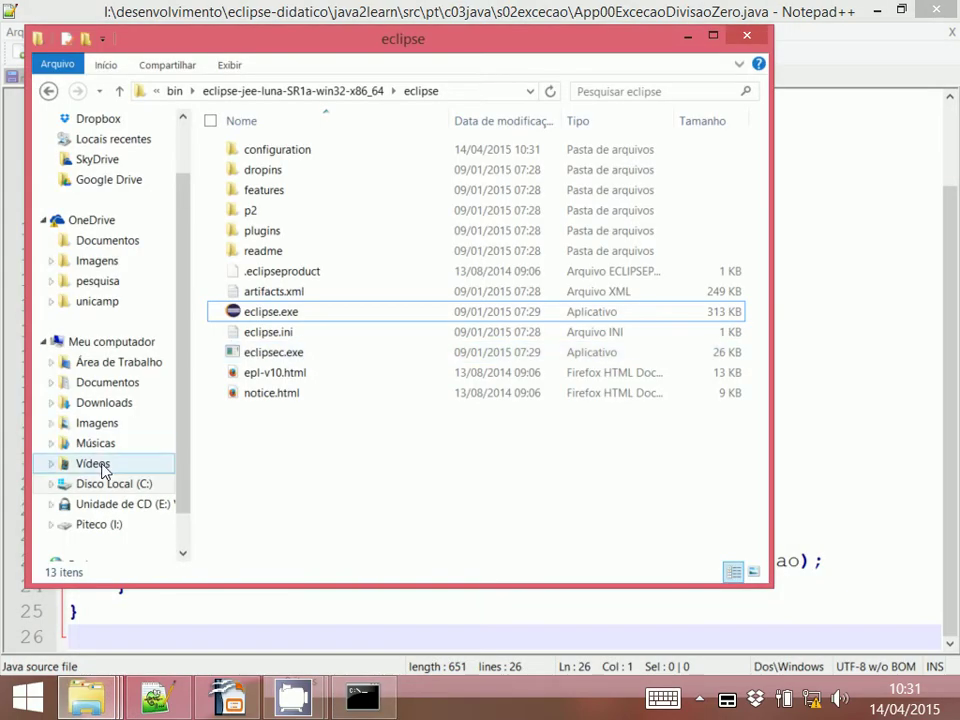
click(103, 485)
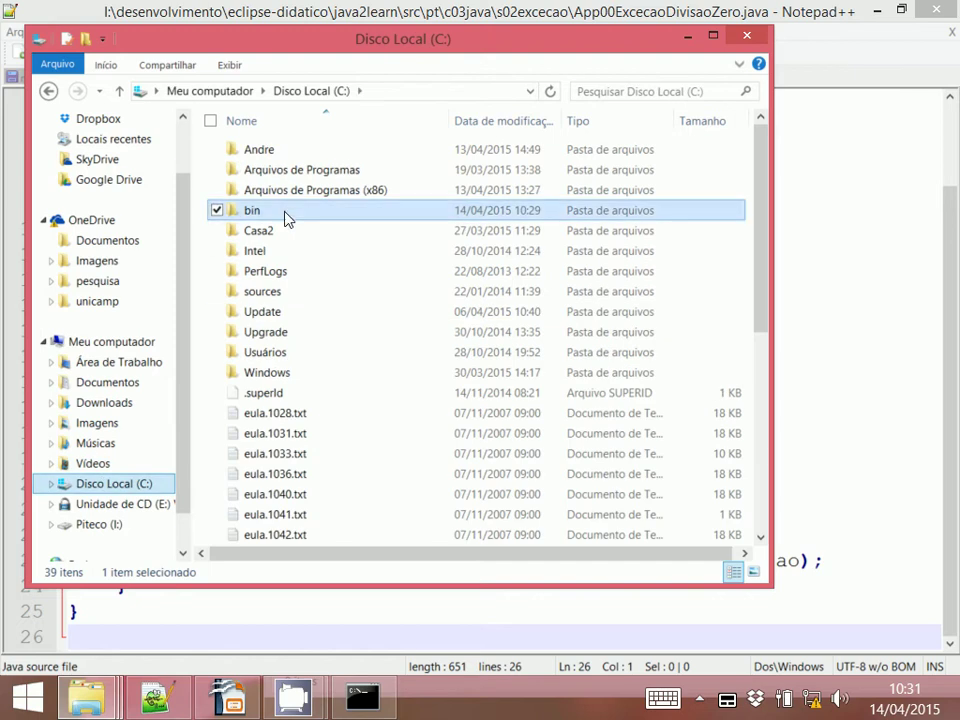
double_click(306, 170)
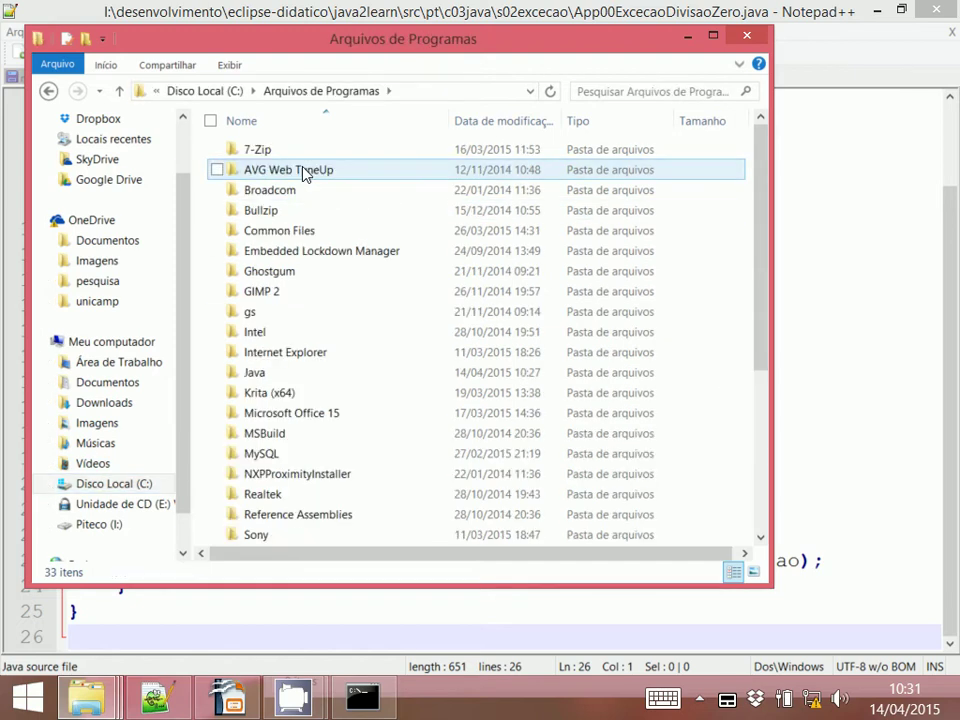
key(j)
key(Return)
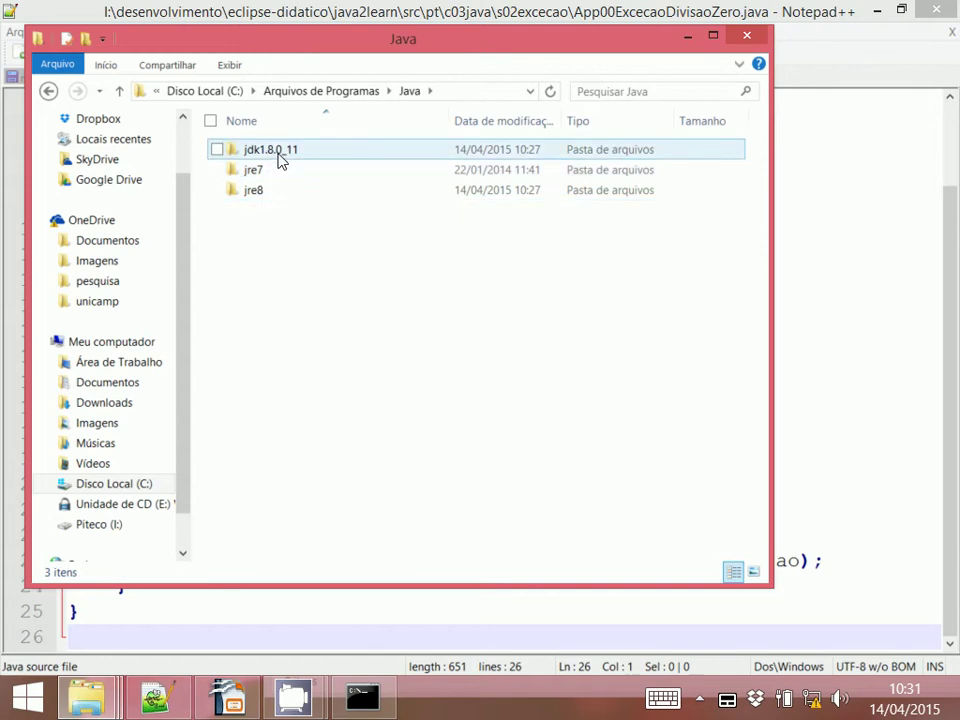
double_click(280, 150)
double_click(278, 150)
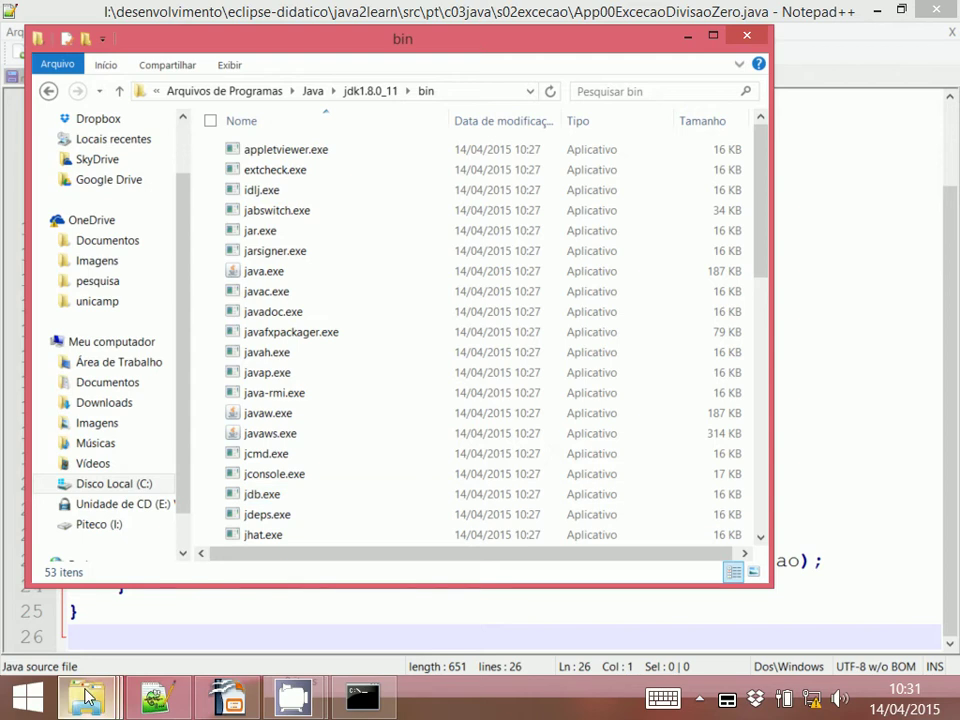
Switch to the pt folder window and browse to java2learn\src\pt\c03java\s02excecao.
mouse_move(88, 697)
click(354, 568)
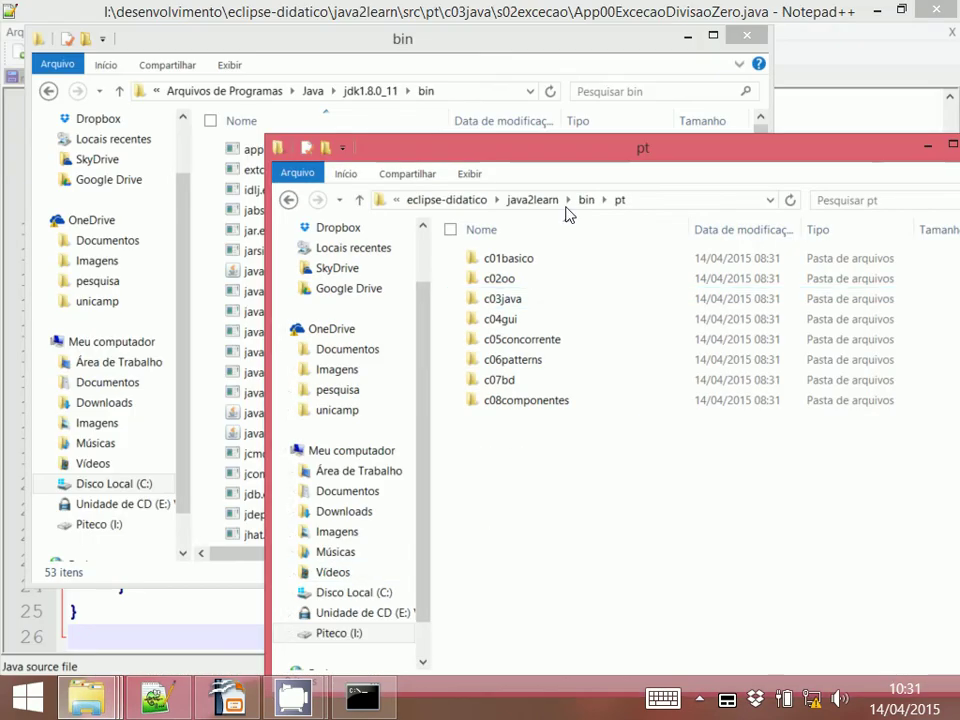
click(533, 200)
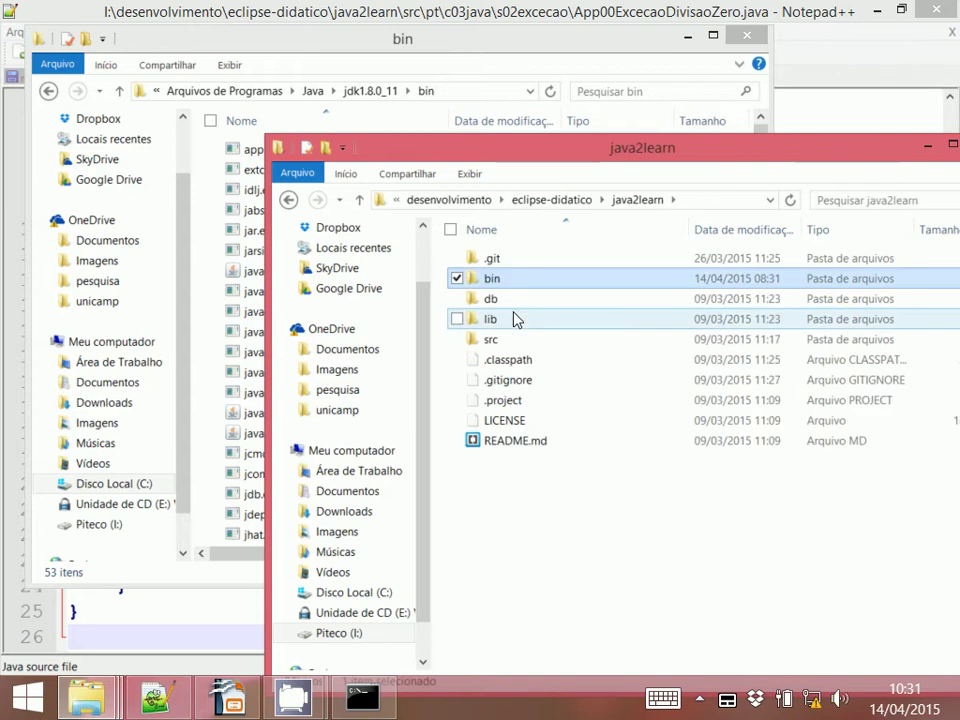
double_click(506, 341)
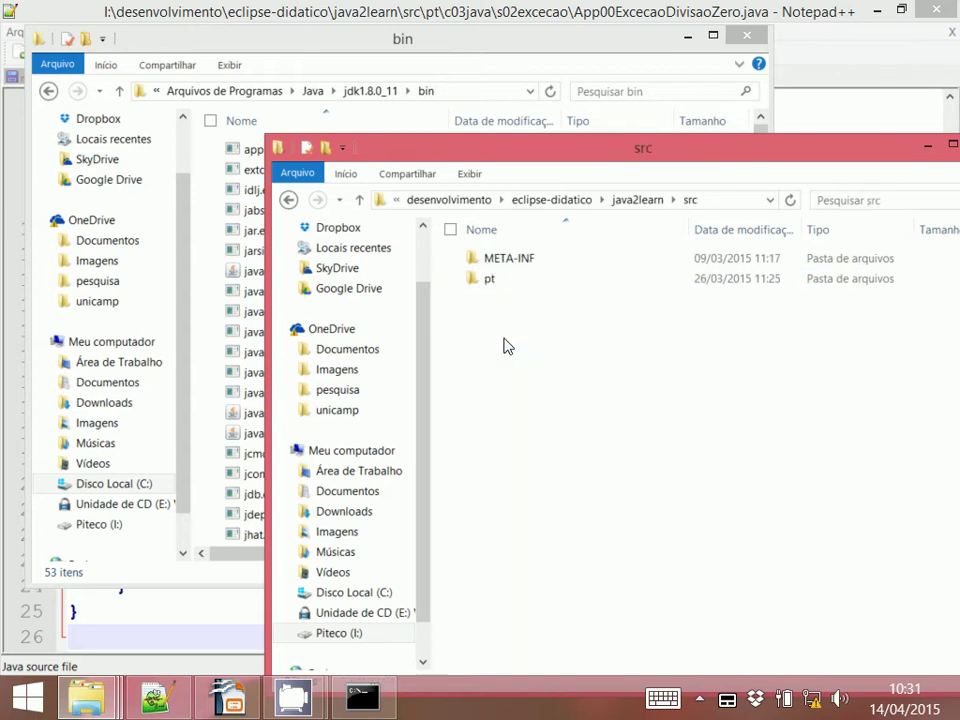
double_click(505, 282)
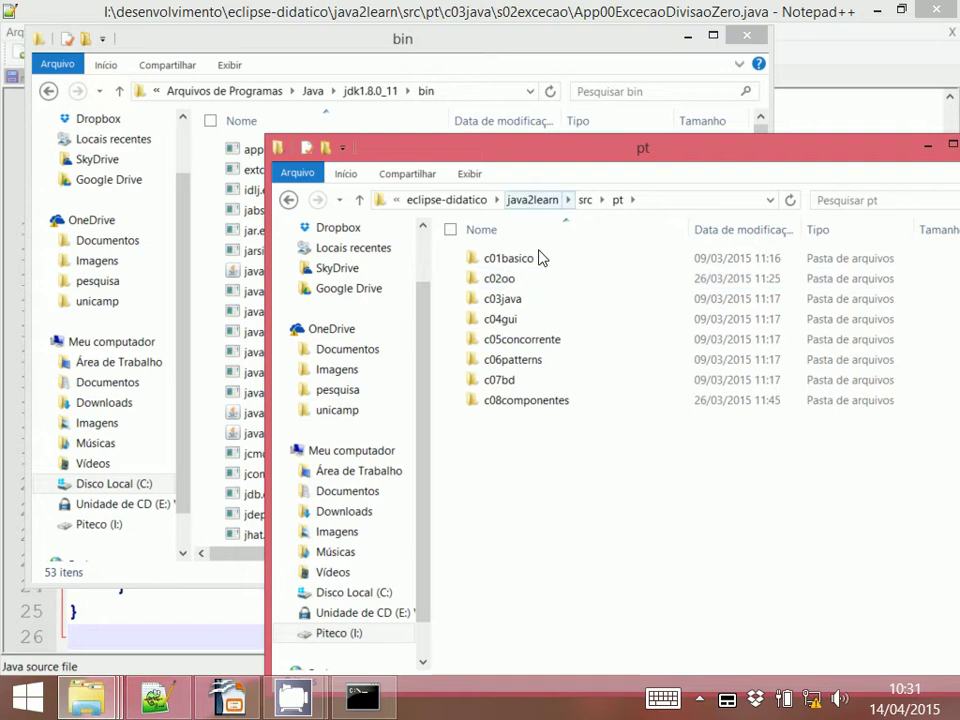
double_click(500, 301)
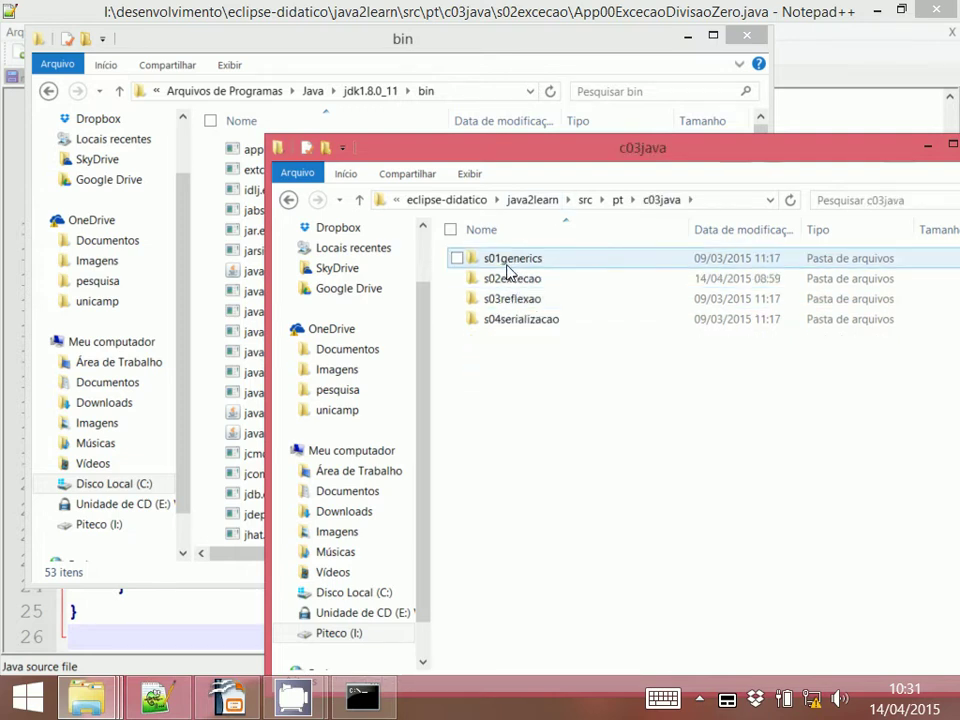
double_click(508, 277)
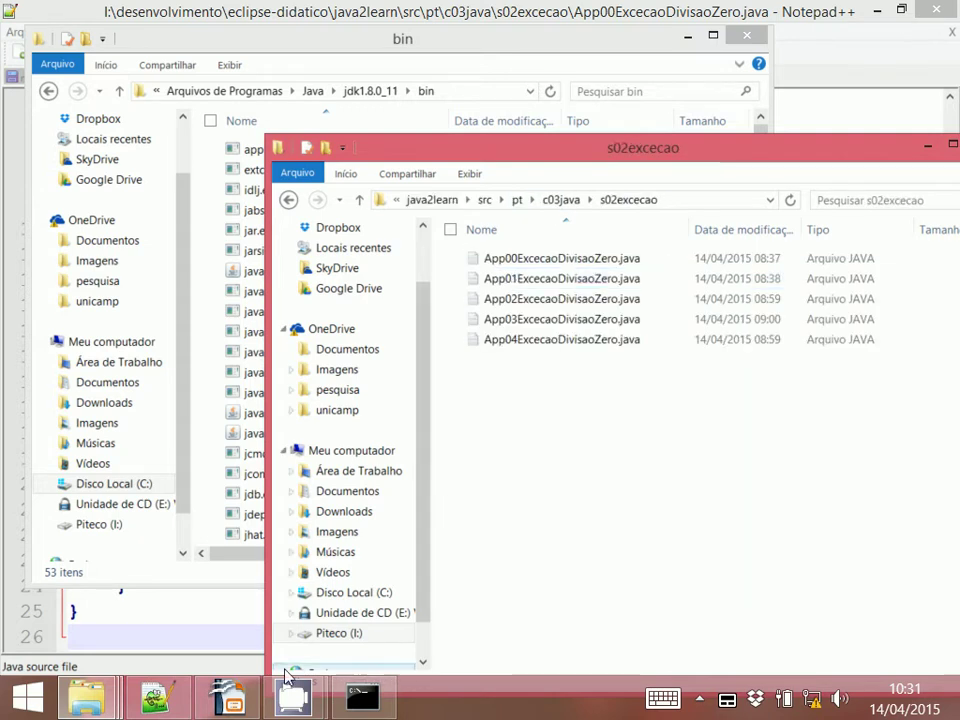
In the Command Prompt, change the directory to I:\desenvolvimento\eclipse-didatico\java2learn\src\pt\c03java\s02excecao and make I: the current drive.
click(362, 697)
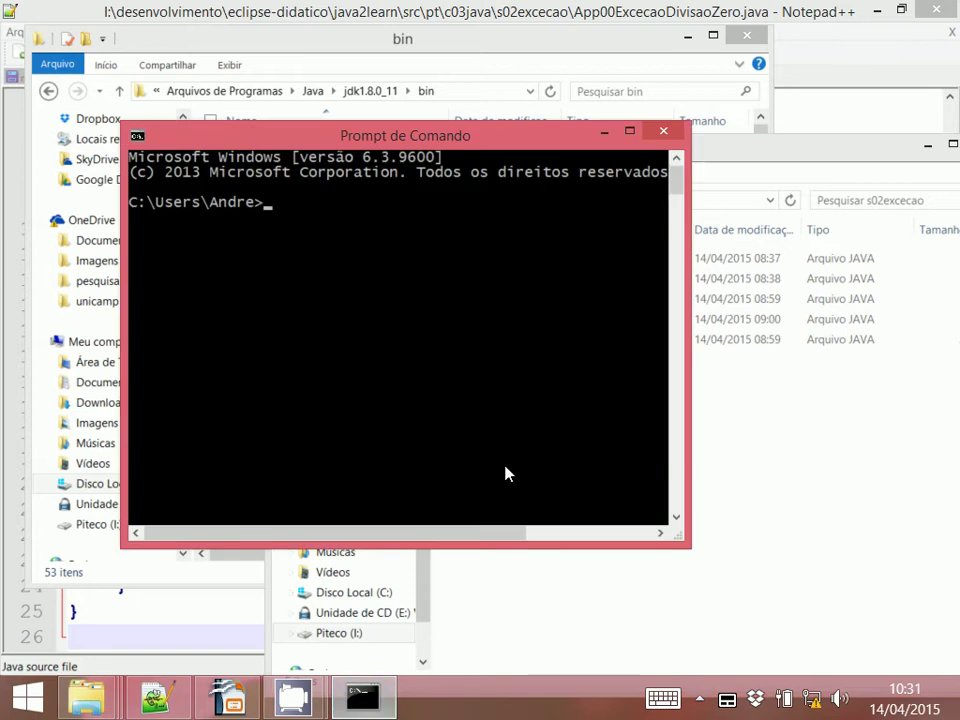
text(cd)
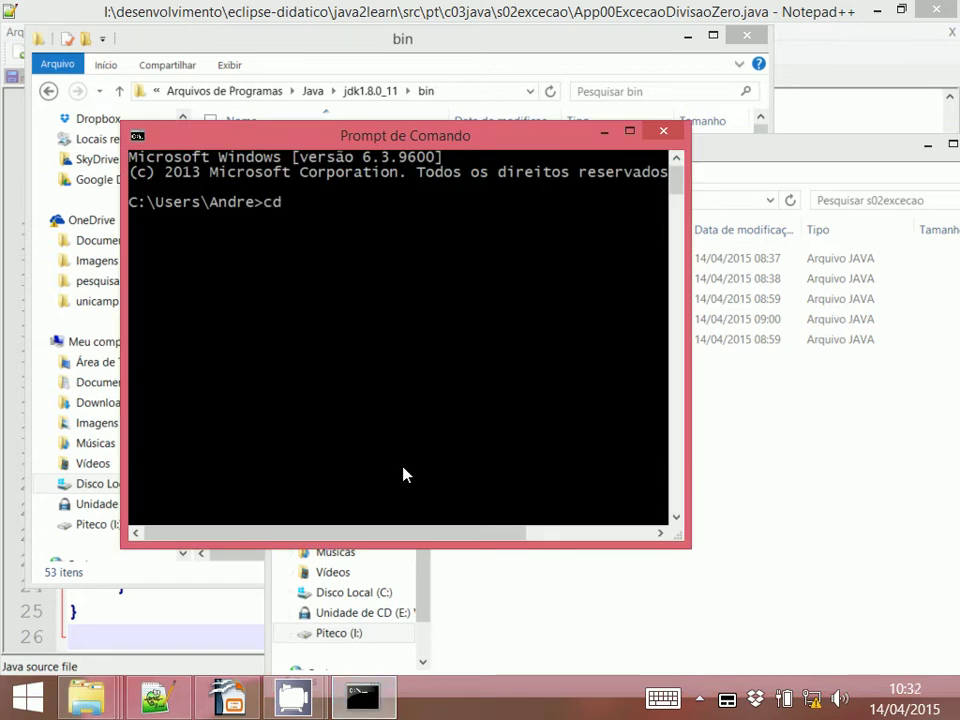
click(889, 461)
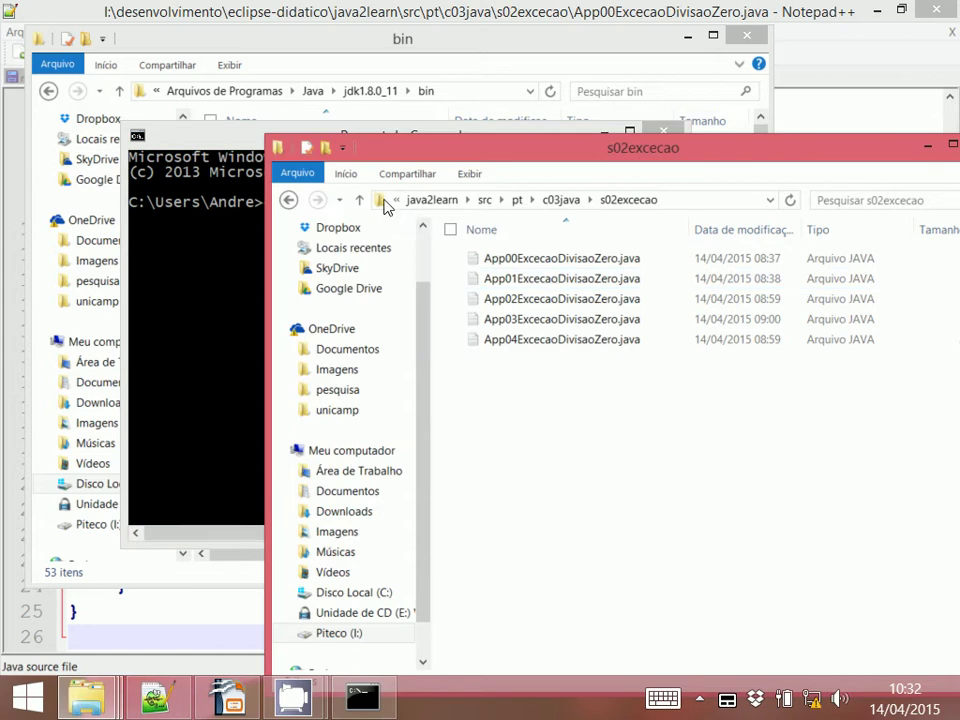
drag(388, 207, 219, 291)
click(219, 291)
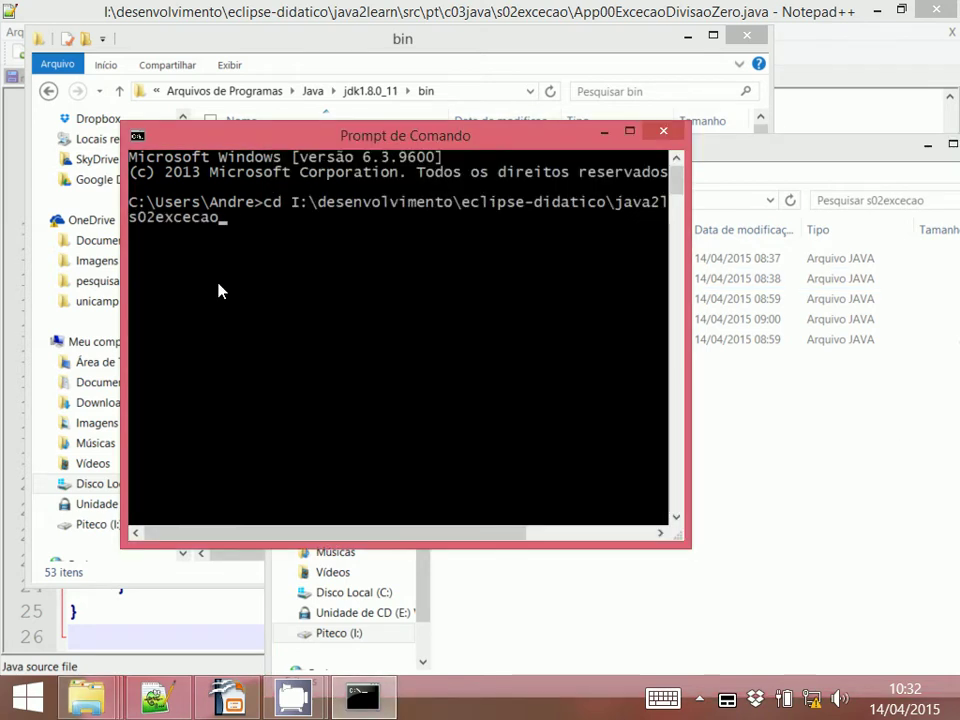
key(Return)
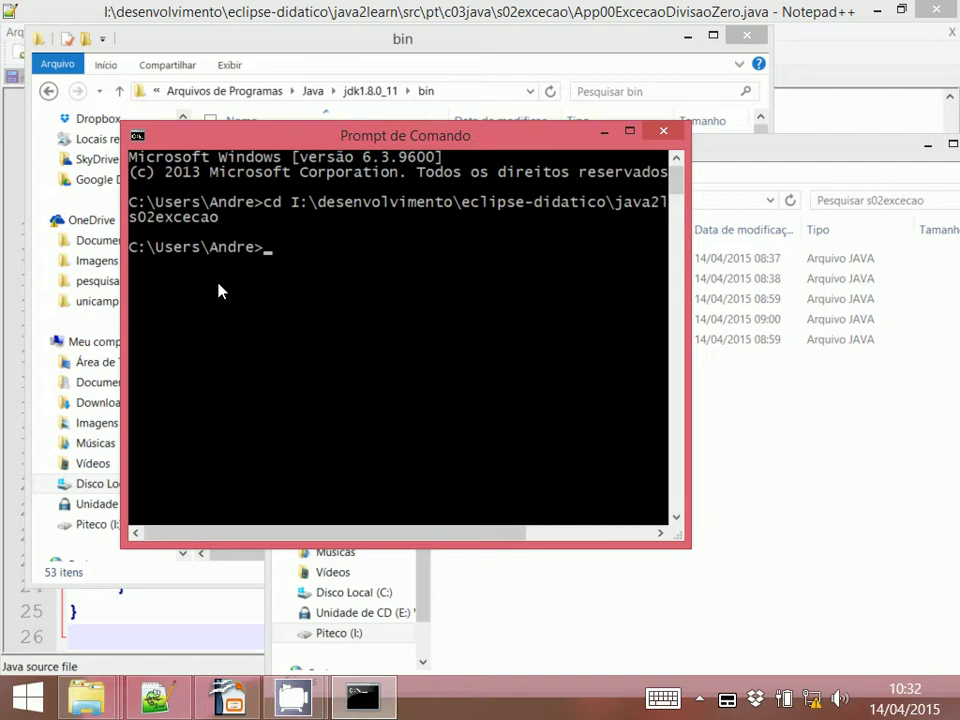
text(i)
text(:)
key(Return)
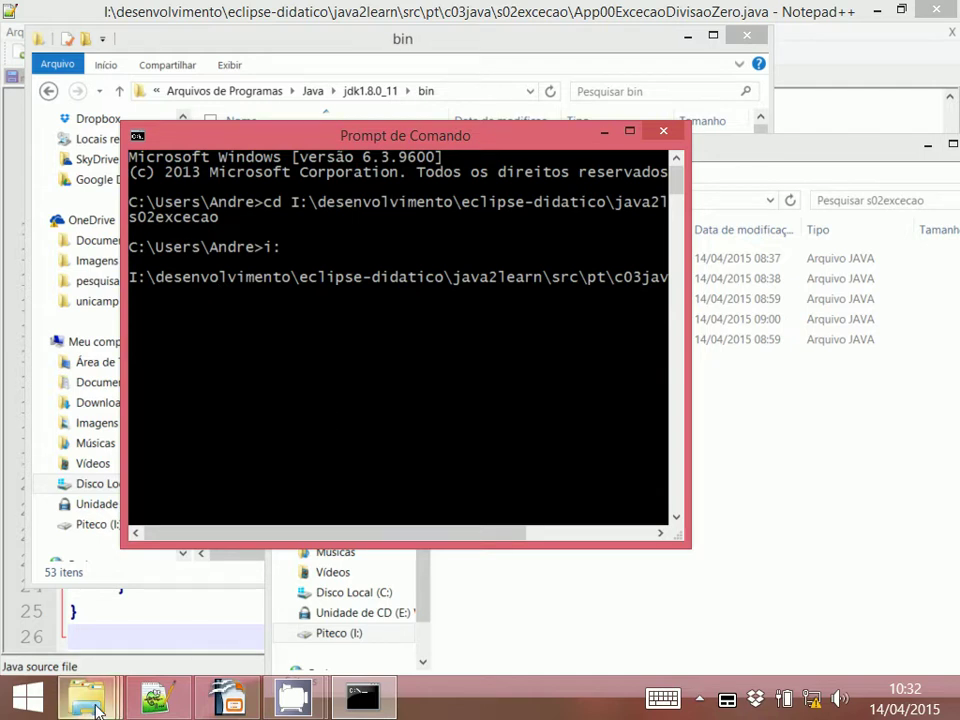
Compile App00ExcecaoDivisaoZero.java in the Command Prompt with javac.exe from the jdk1.8.0_11\bin folder.
mouse_move(97, 708)
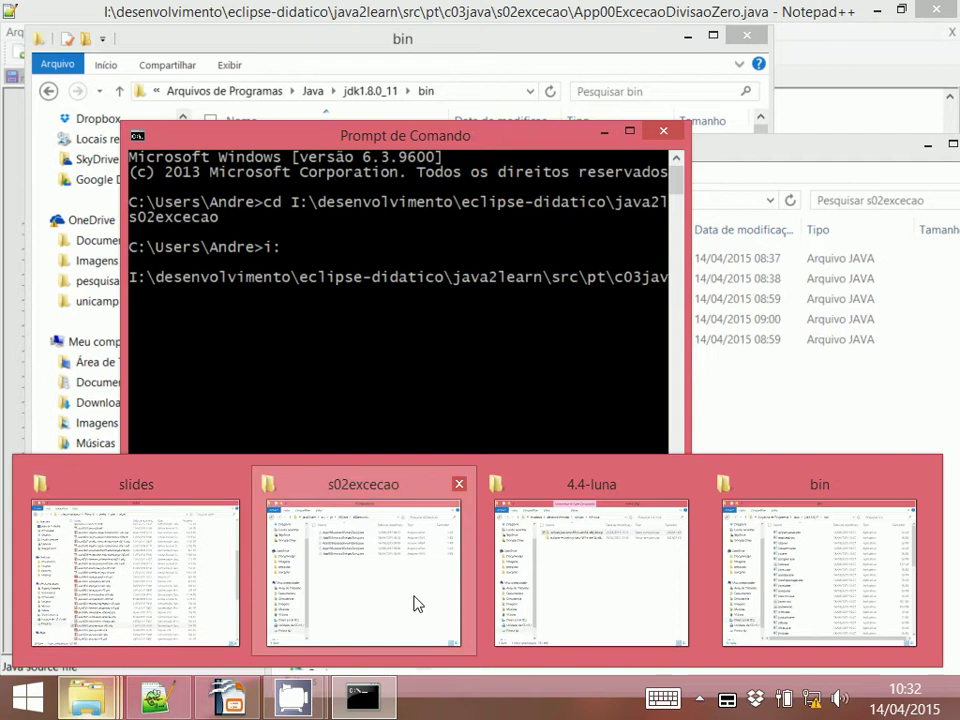
mouse_move(418, 604)
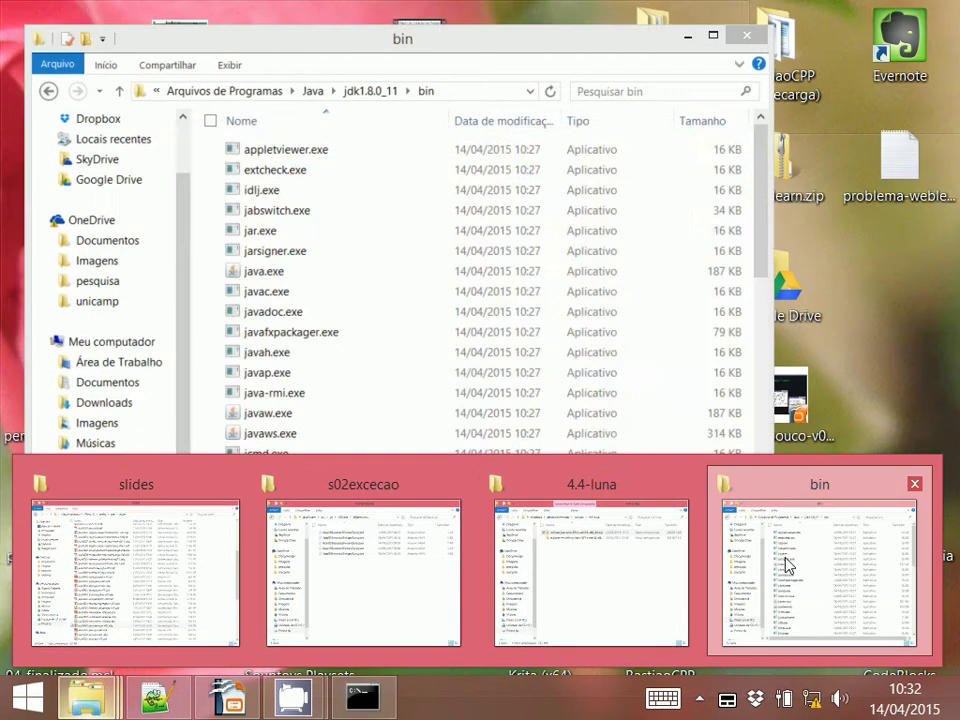
click(784, 566)
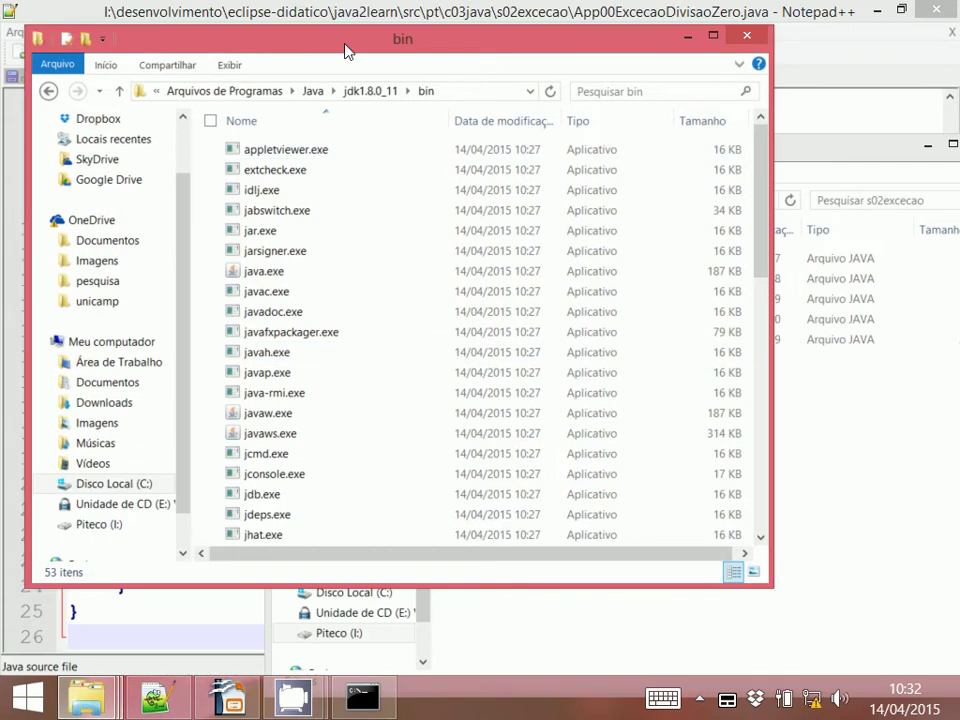
drag(346, 50, 782, 63)
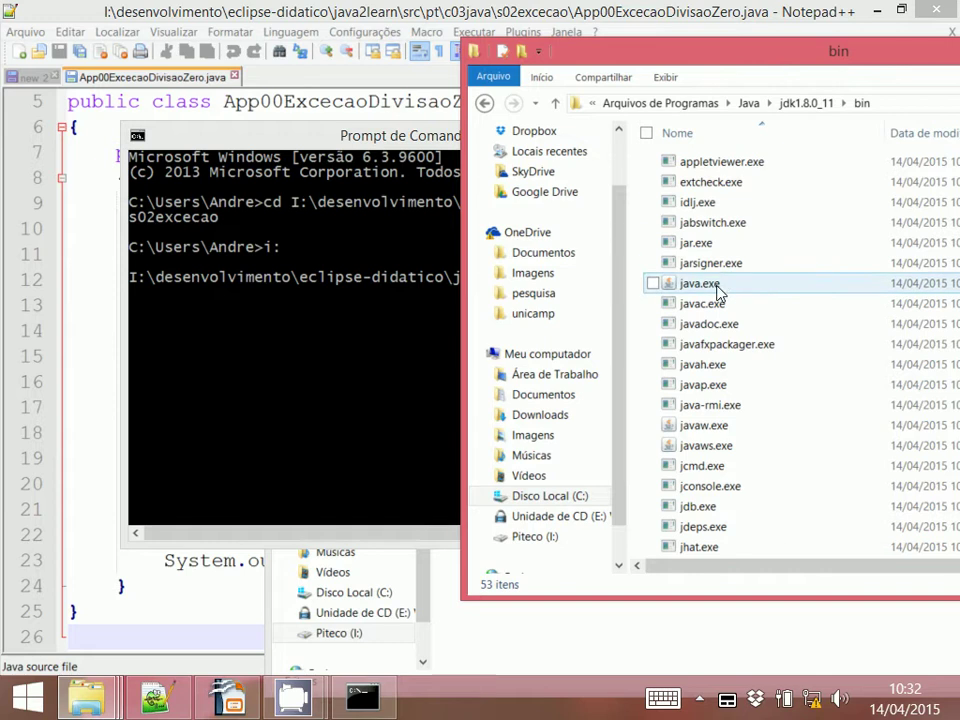
drag(718, 306, 296, 422)
click(296, 424)
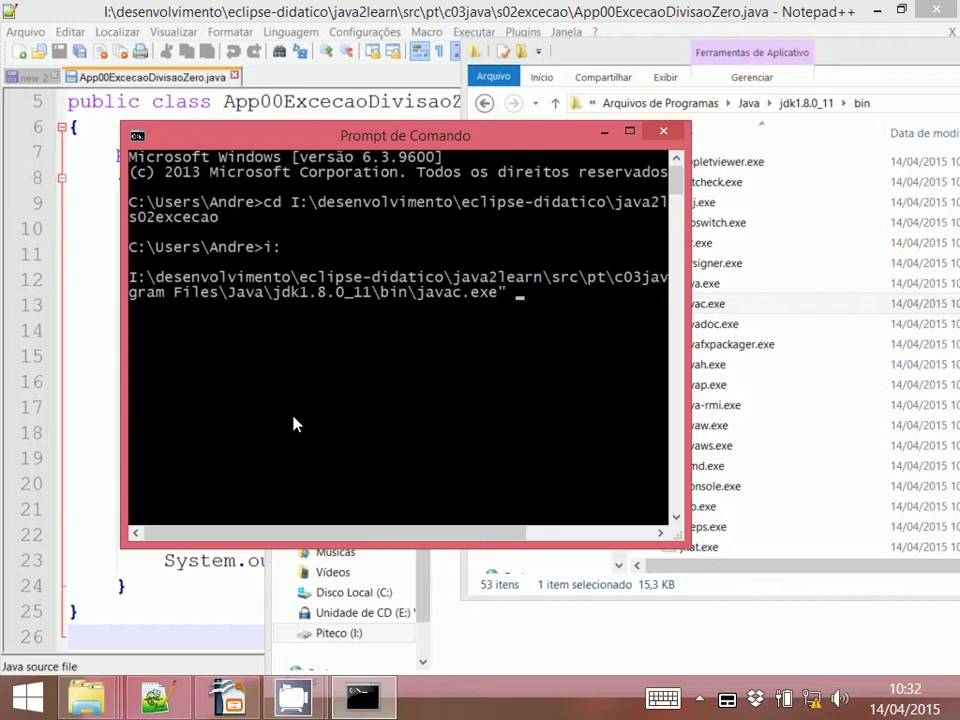
text(App0)
key(Tab)
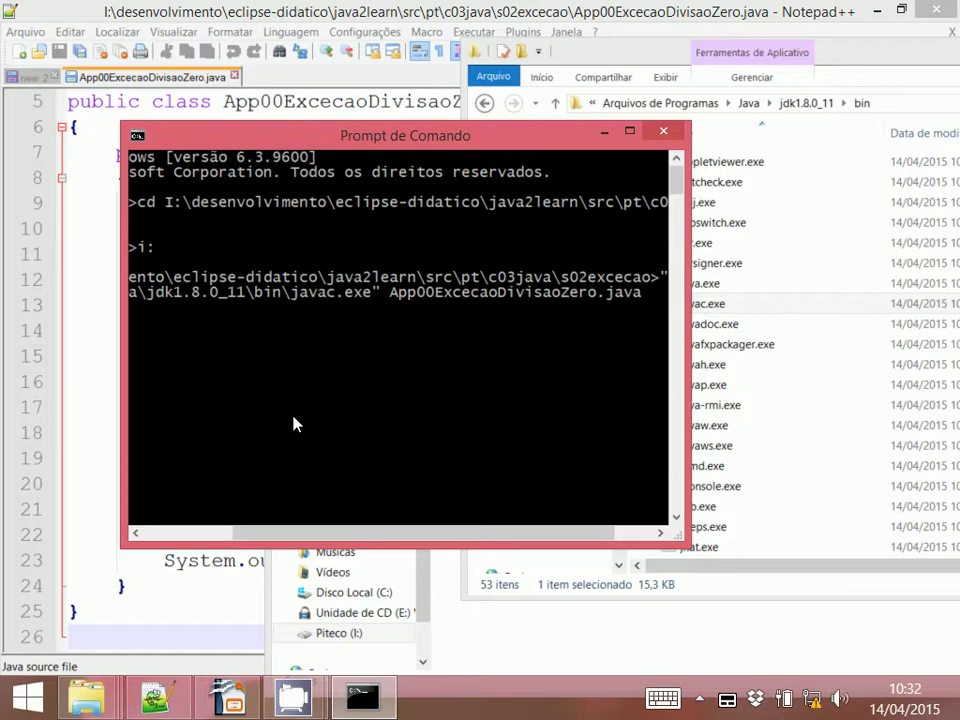
key(Return)
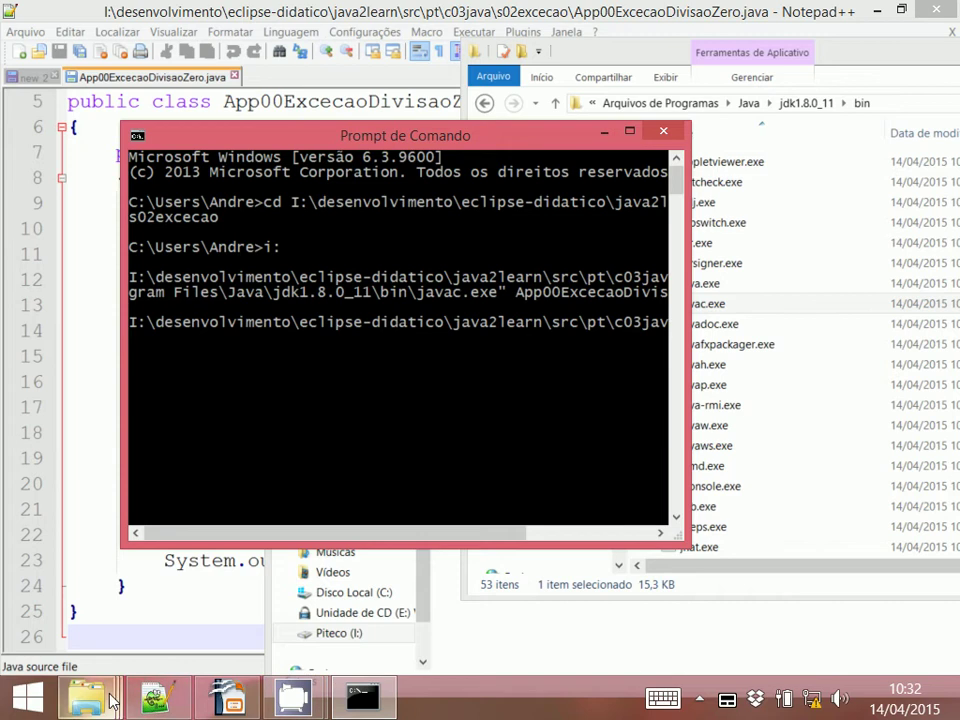
Clear away the 4.4-luna and JDK bin folder windows and bring up the s02excecao folder.
mouse_move(112, 703)
click(675, 572)
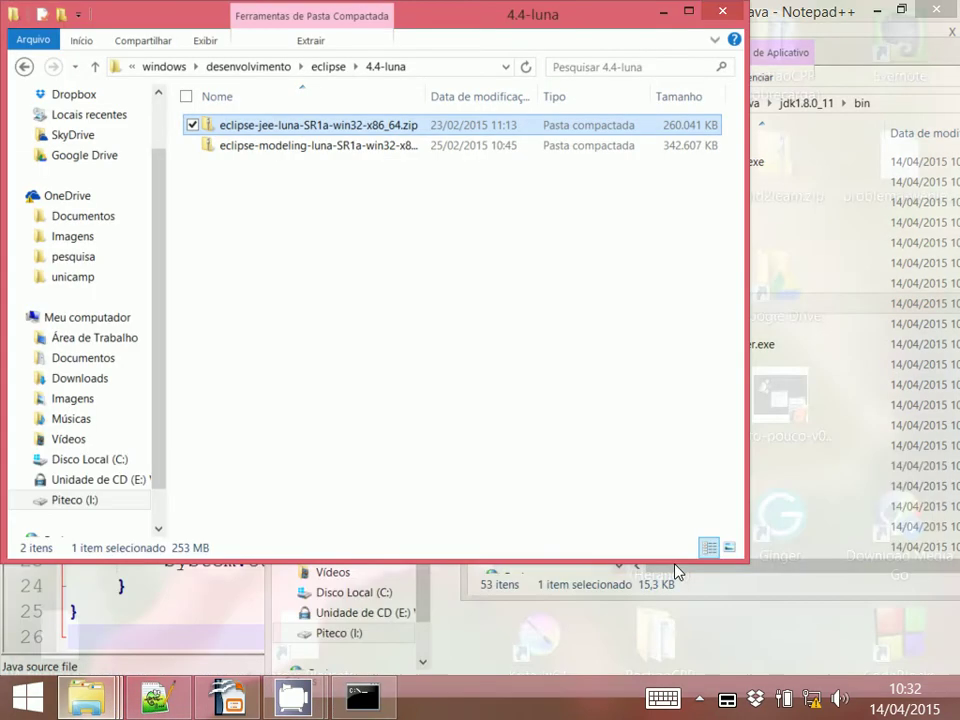
click(720, 12)
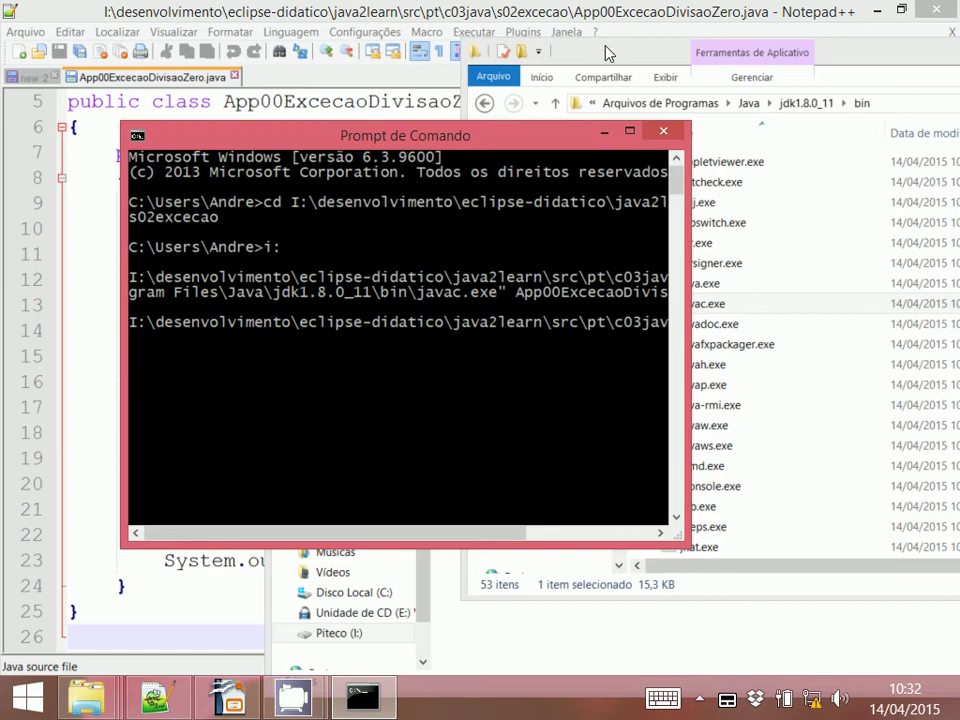
drag(605, 52, 386, 96)
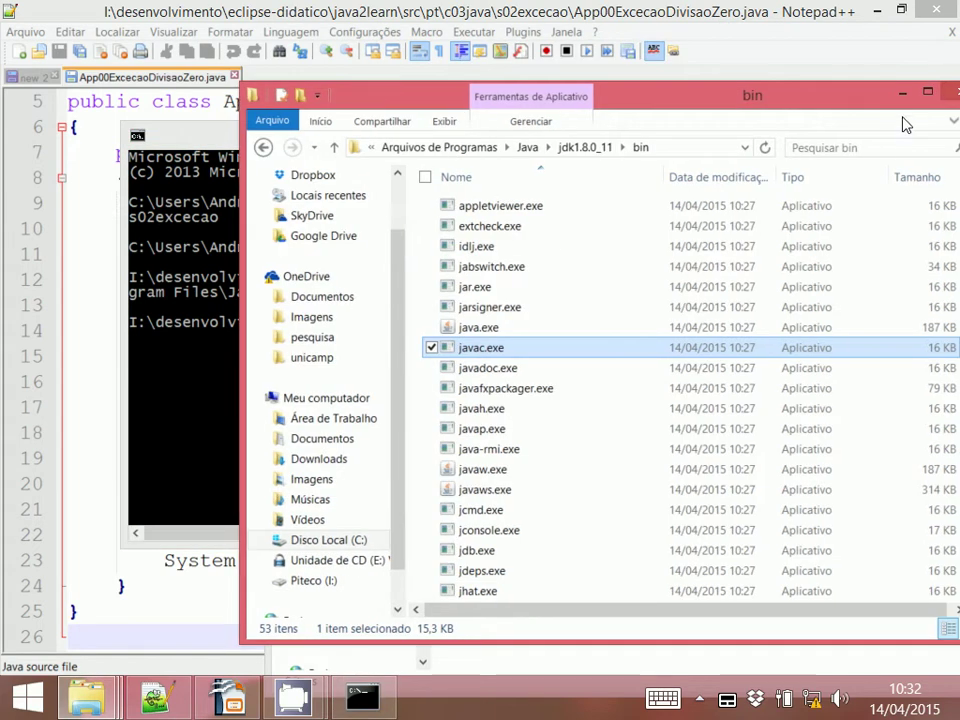
click(902, 92)
mouse_move(87, 697)
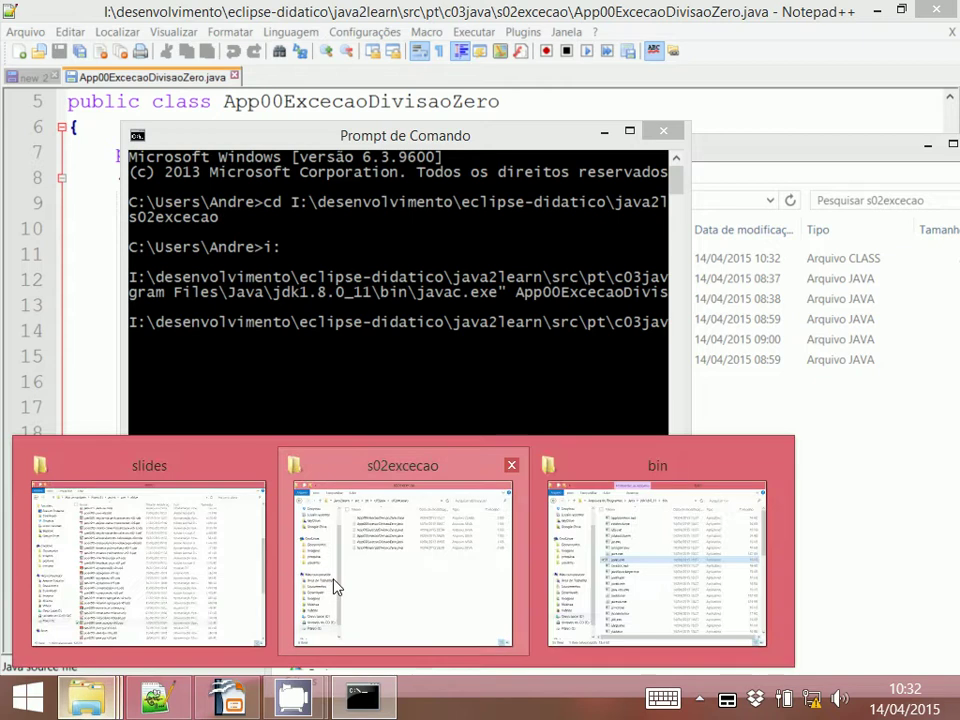
click(335, 587)
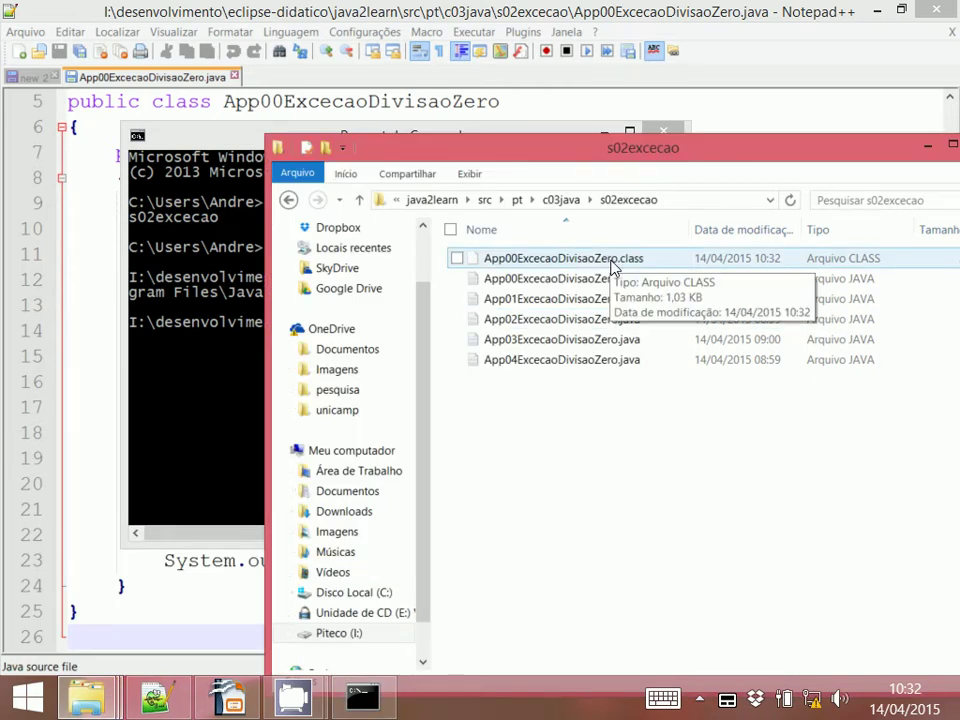
Return to the Command Prompt and reposition and widen its window so that full command lines fit.
click(18, 697)
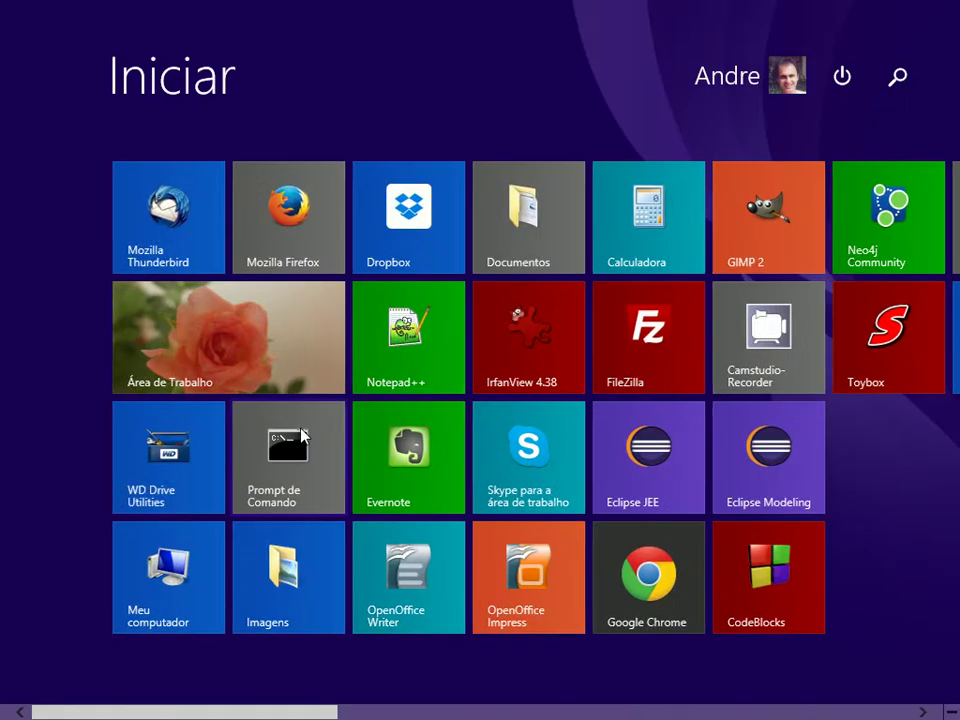
click(300, 440)
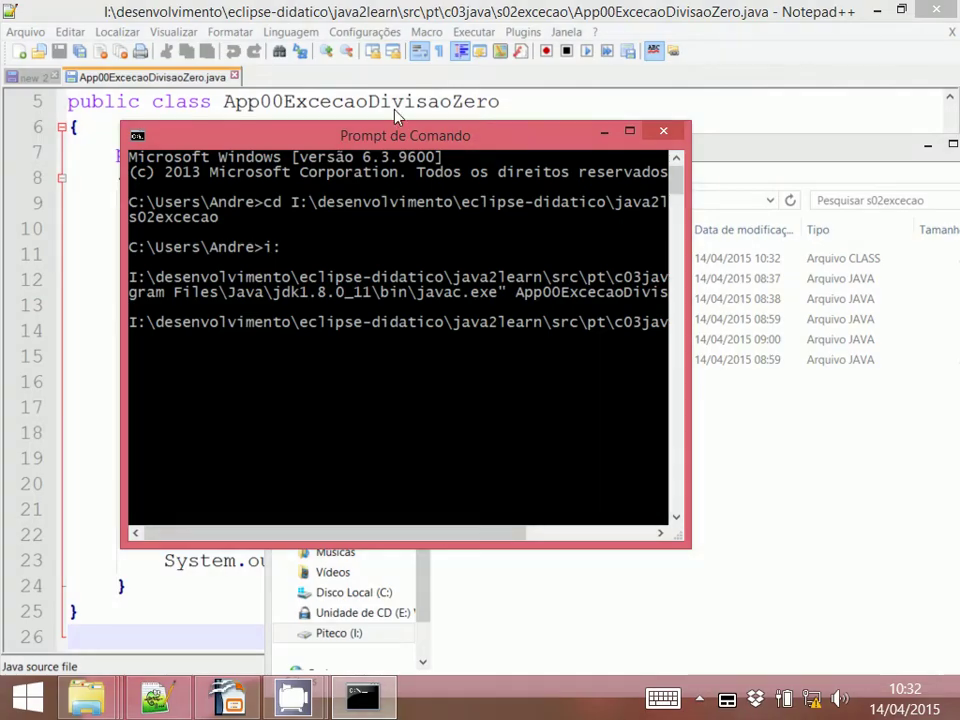
drag(392, 134, 295, 55)
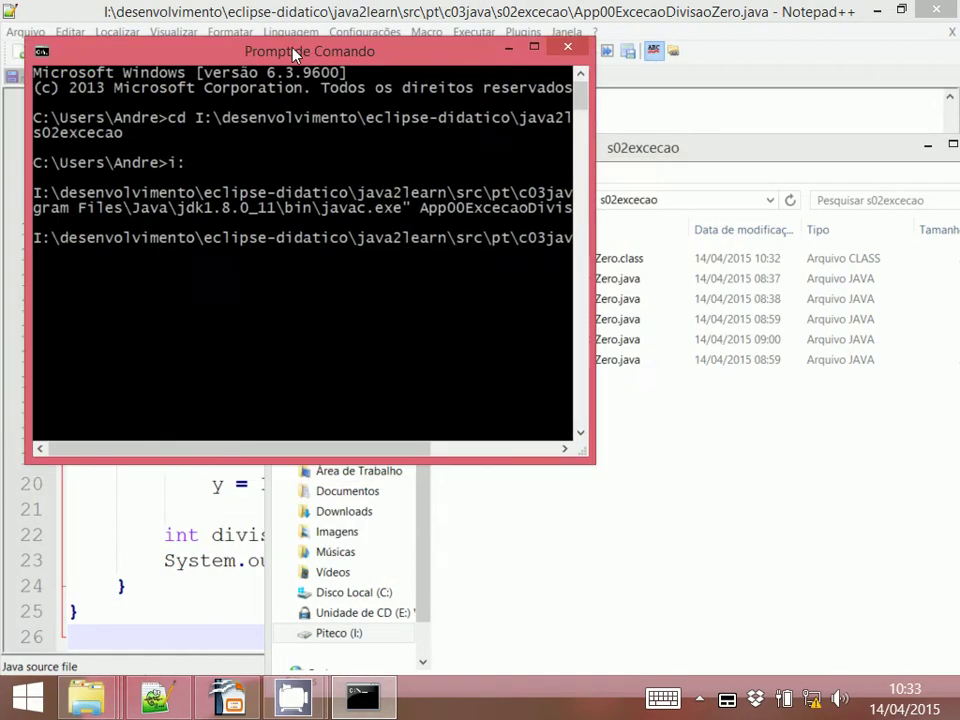
click(36, 703)
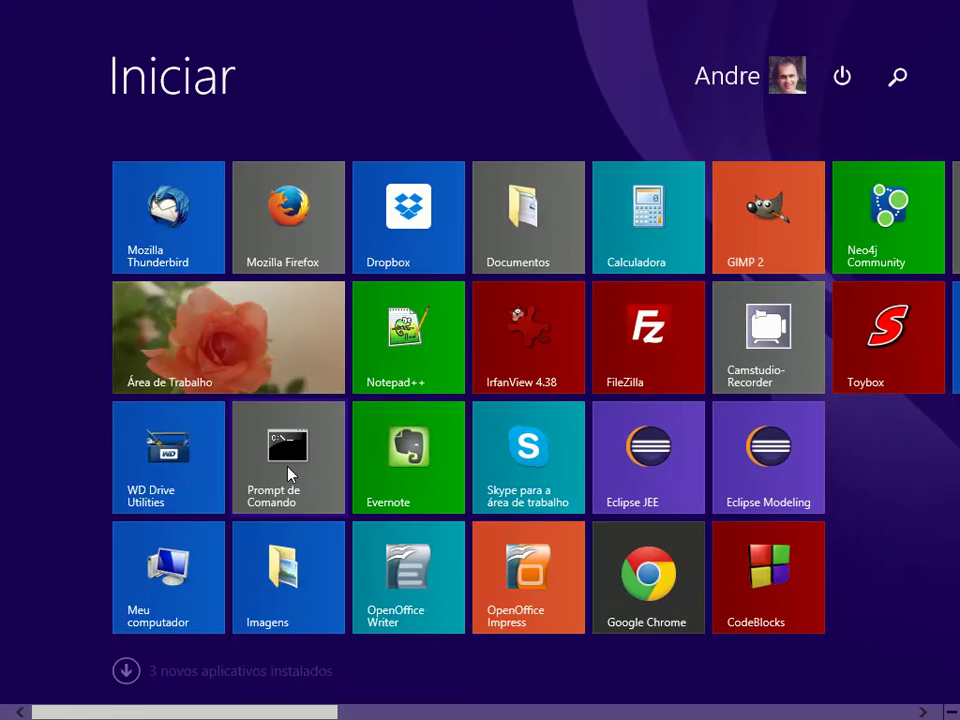
click(289, 471)
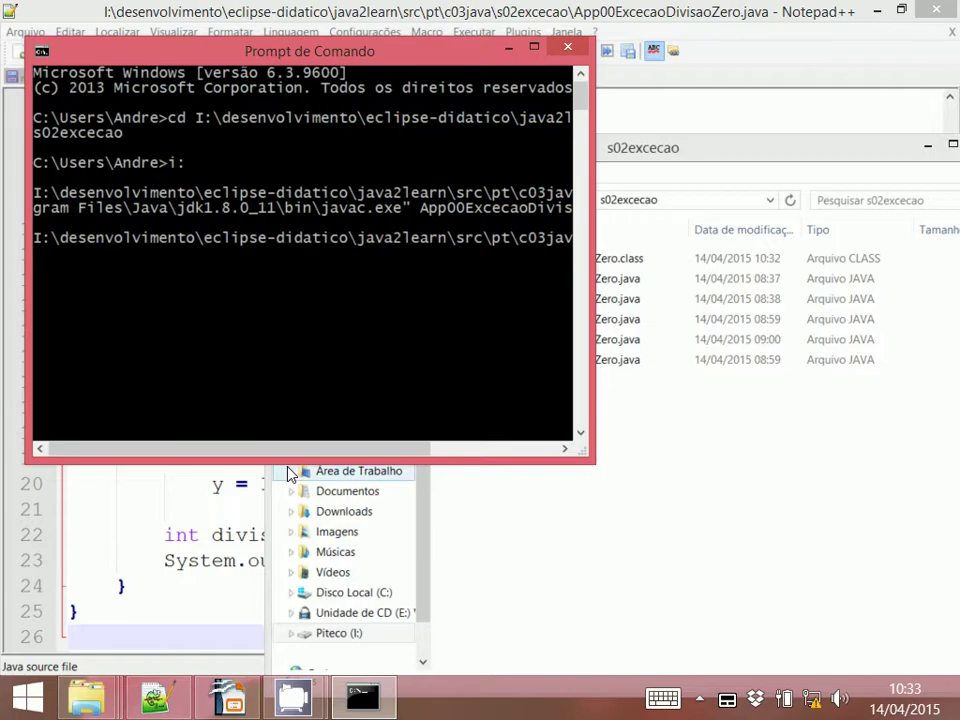
drag(588, 459, 845, 425)
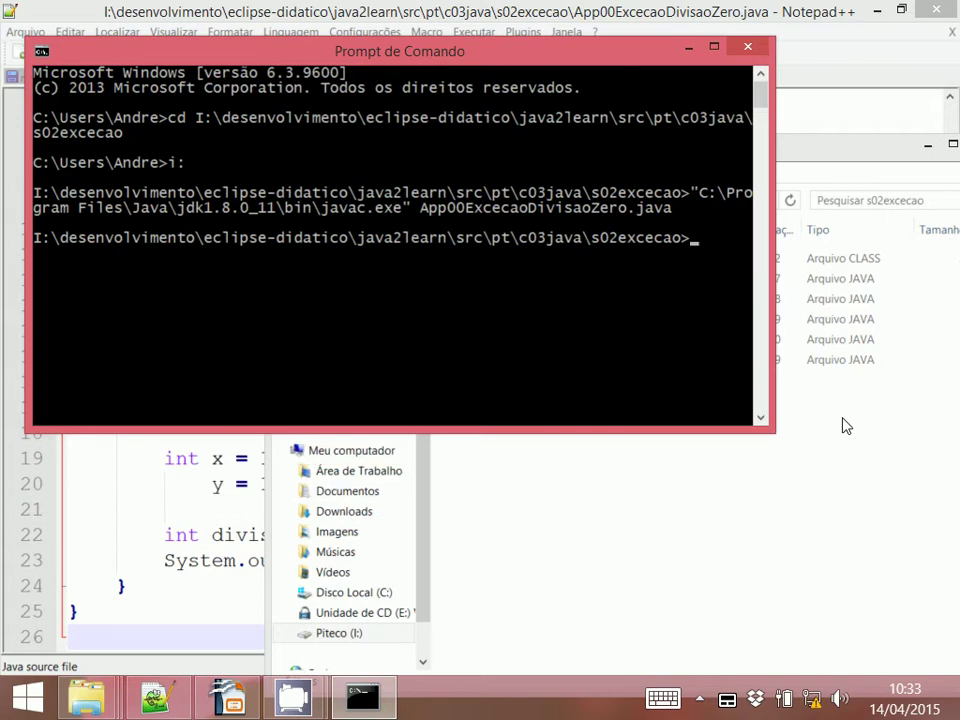